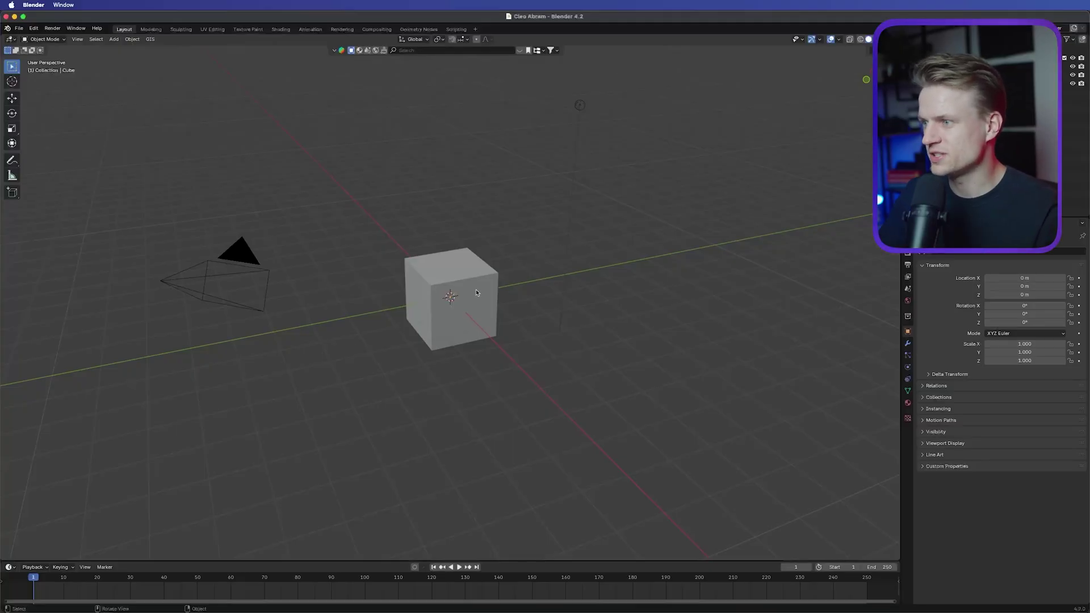
Box-select the default cube in the Blender viewport.
left_click_drag(564, 181, 331, 400)
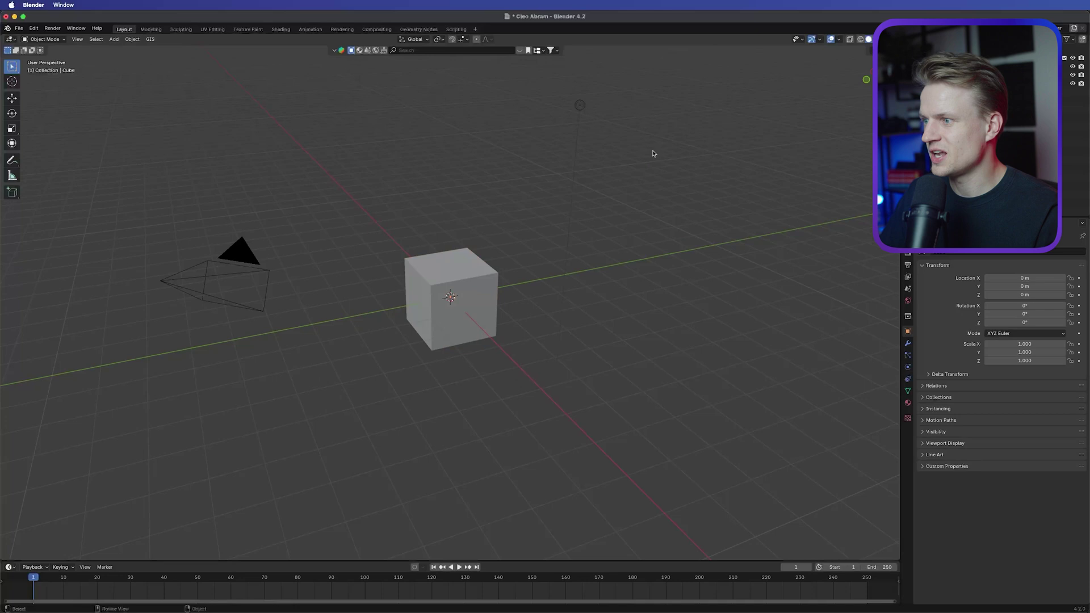
left_click_drag(652, 151, 335, 391)
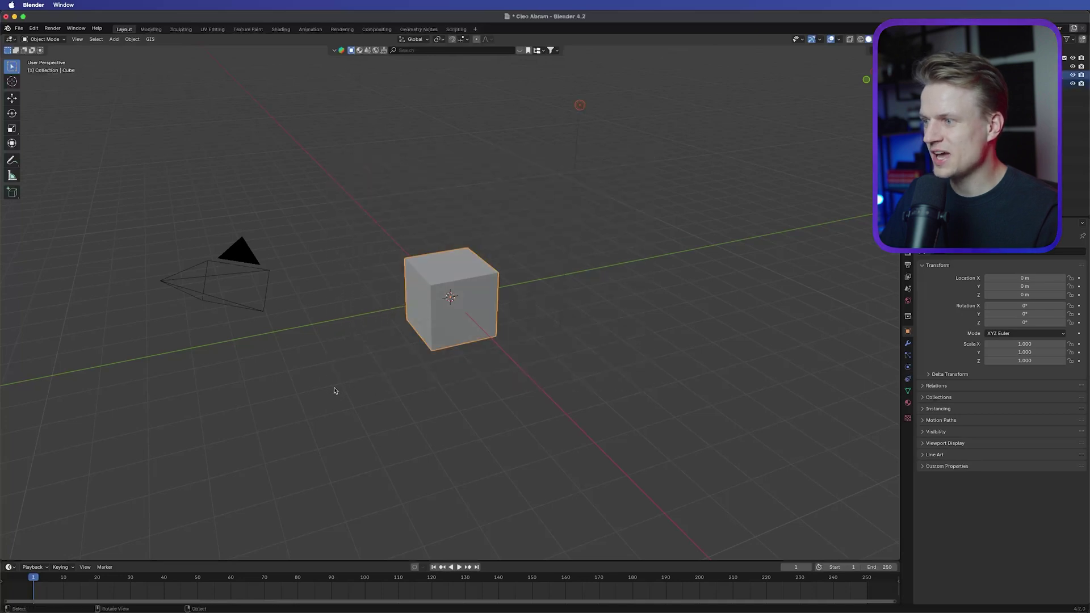
Delete the default cube, then rotate the Sketchfab Concorde preview to a front-quarter view.
key("x")
left_click(335, 389)
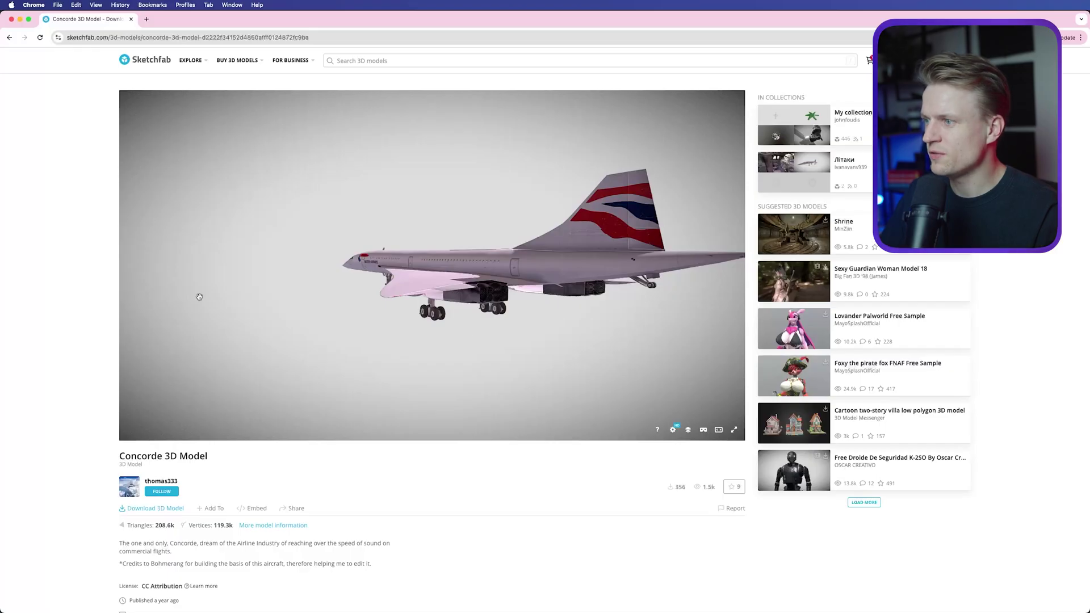
left_click_drag(456, 280, 197, 384)
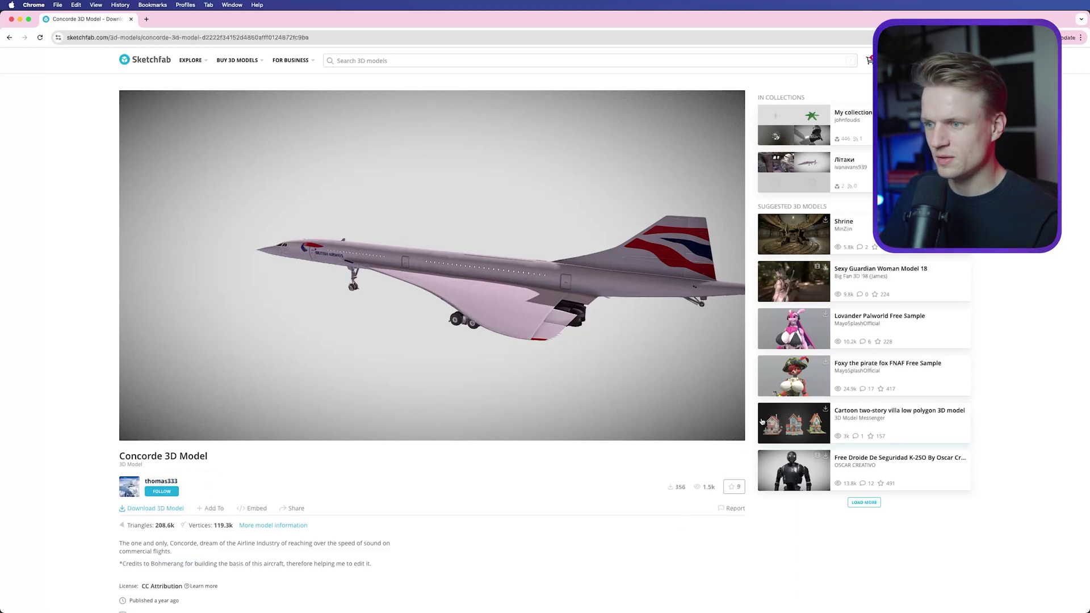
scroll(762, 422, "up", 3, "ctrl")
scroll(757, 406, "down", 3, "ctrl")
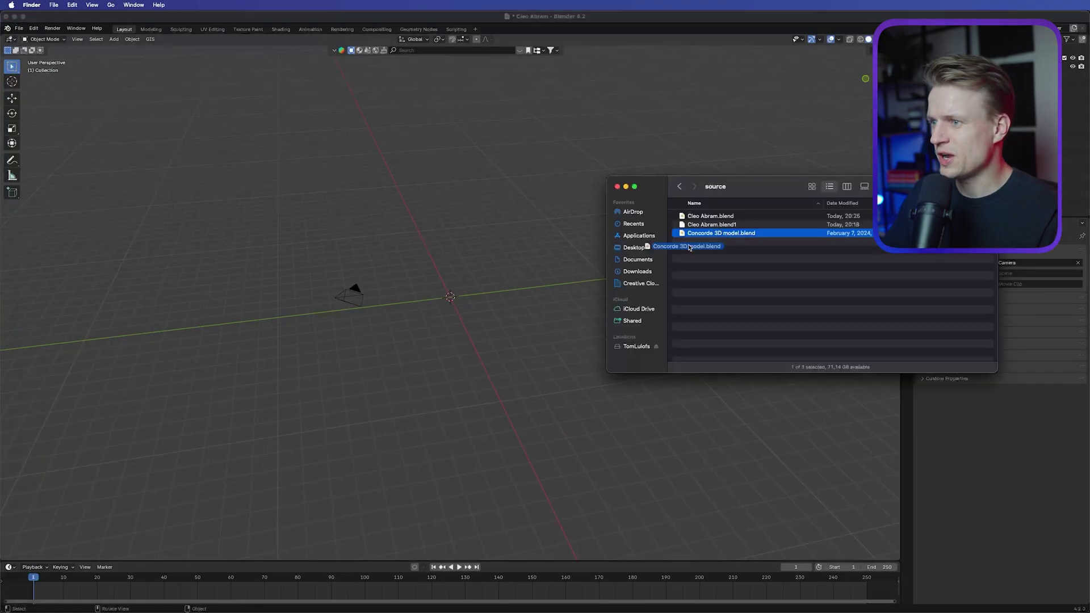
Append every object, Camera through Visor_9, from the Concorde .blend file.
left_click_drag(690, 247, 460, 293)
left_click(460, 293)
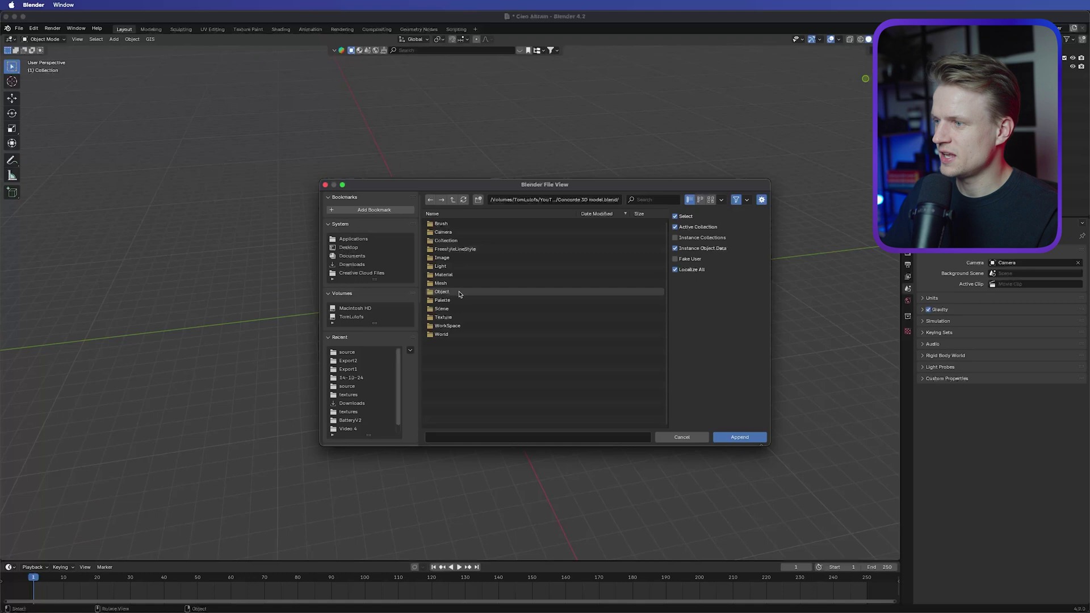
left_click(454, 292)
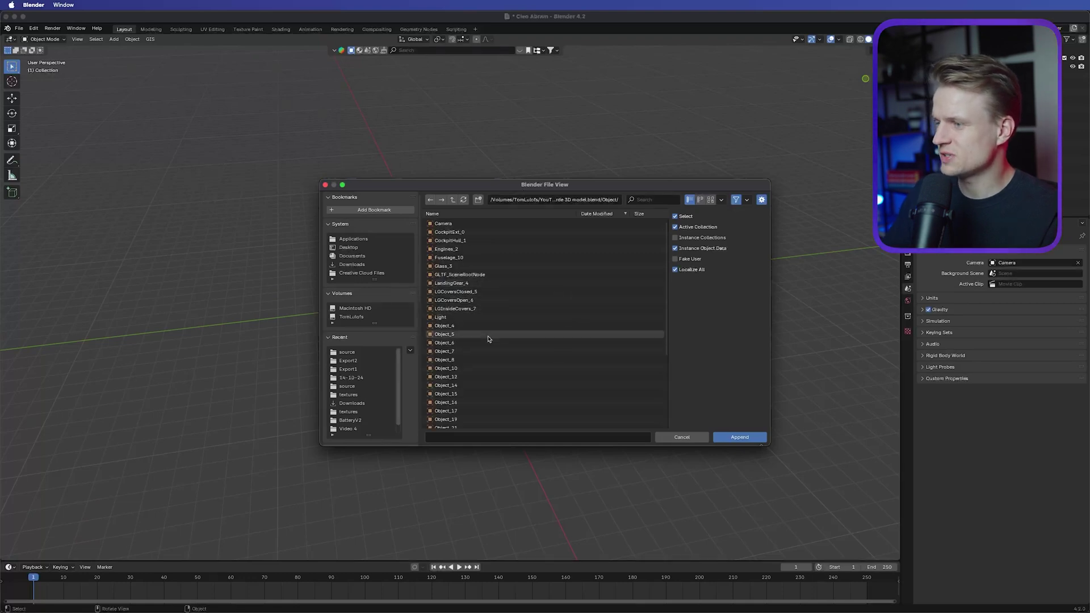
scroll(513, 369, "down", 5)
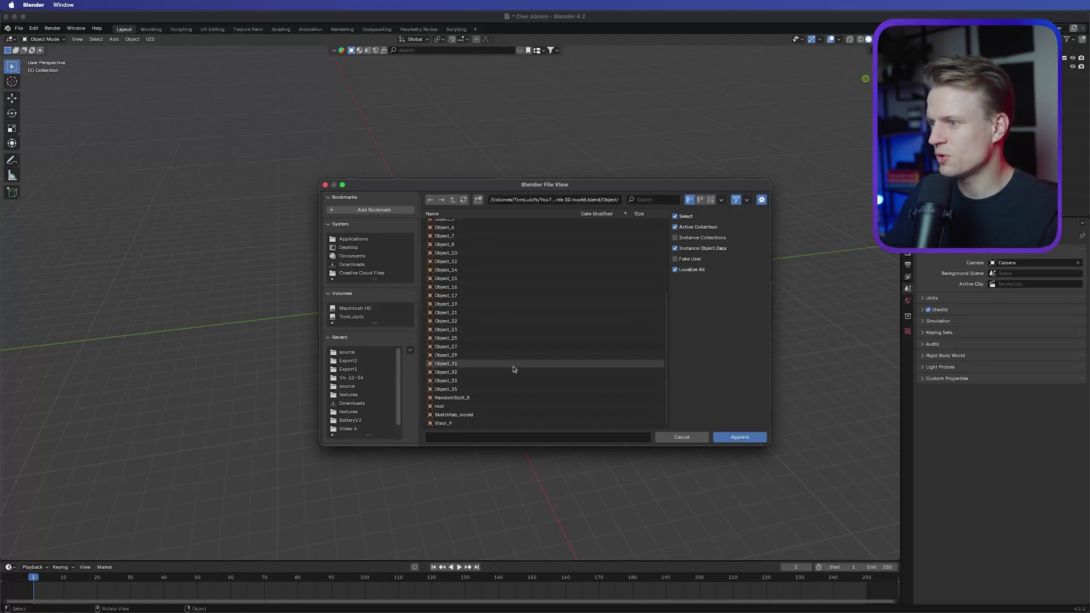
scroll(513, 369, "up", 5)
left_click(482, 226)
scroll(483, 364, "down", 5)
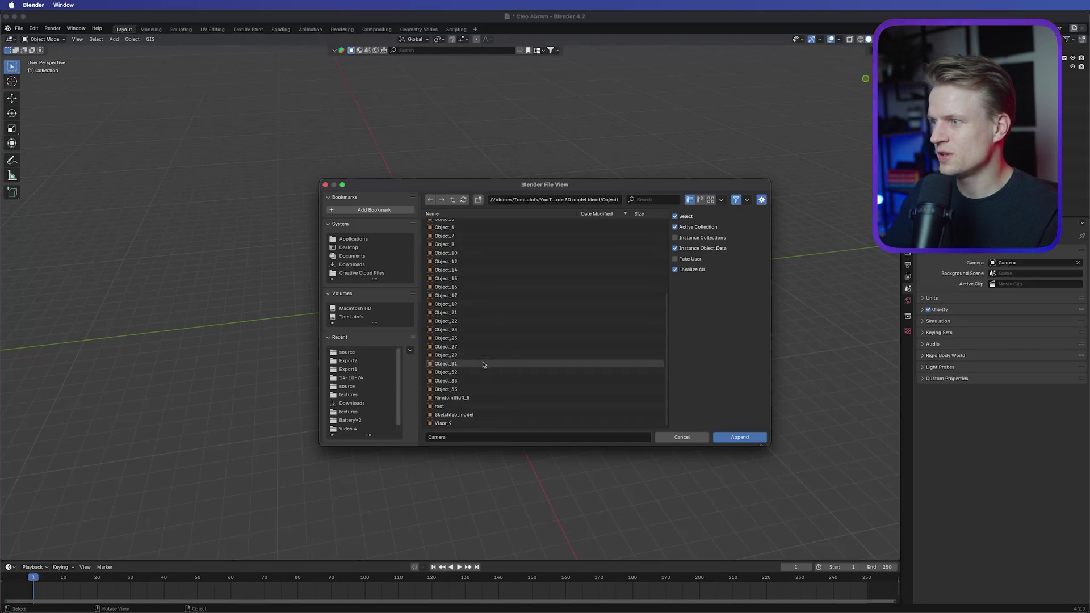
left_click(454, 423, "shift")
scroll(513, 384, "up", 5)
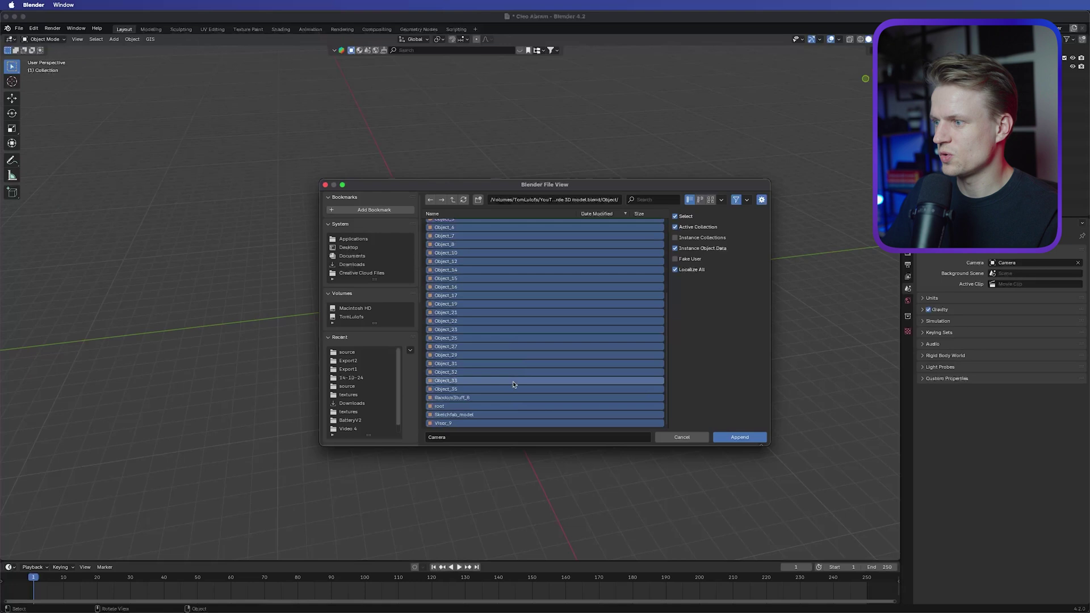
left_click(739, 437)
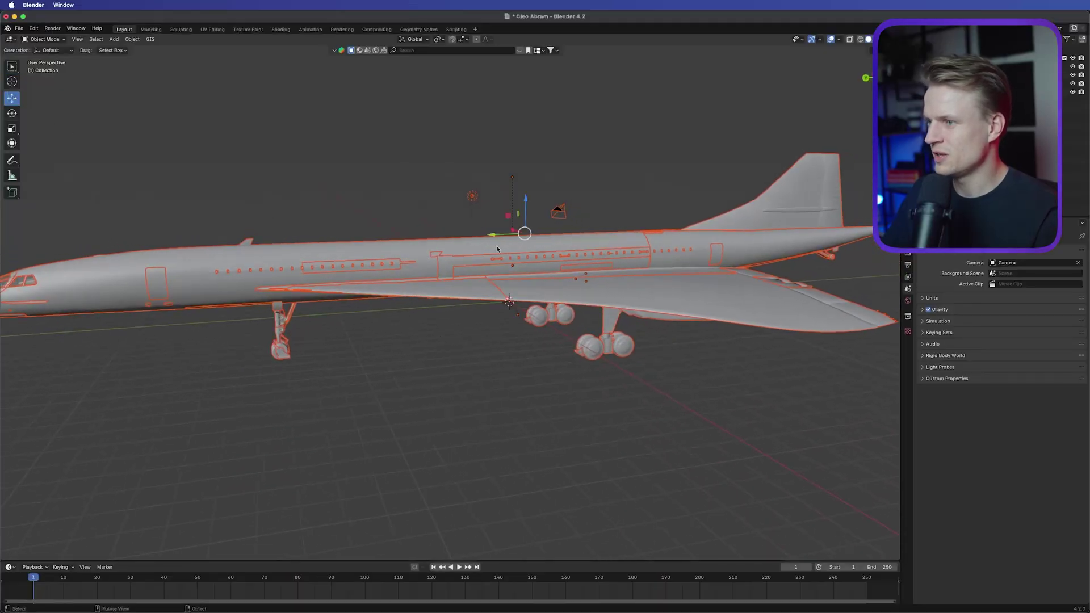
Raise the Concorde along Z until its wheels meet the grid floor, then deselect it.
mouse_move(525, 203)
left_mouse_down()
mouse_move(533, 173)
mouse_move(536, 187)
left_mouse_up()
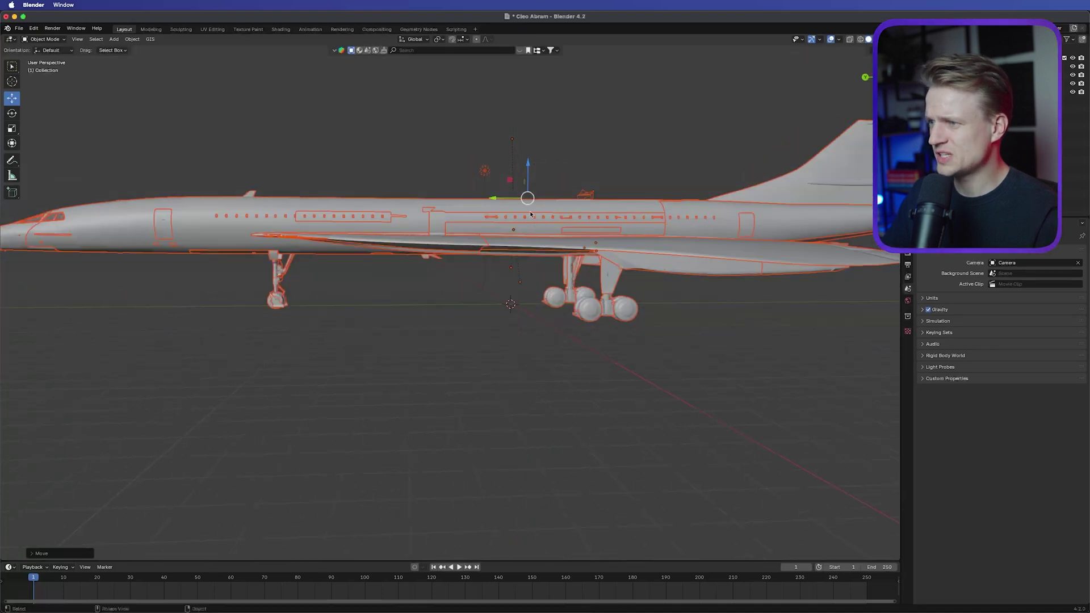
left_click_drag(529, 168, 528, 167)
middle_click_drag(536, 261, 578, 224)
left_click(578, 224)
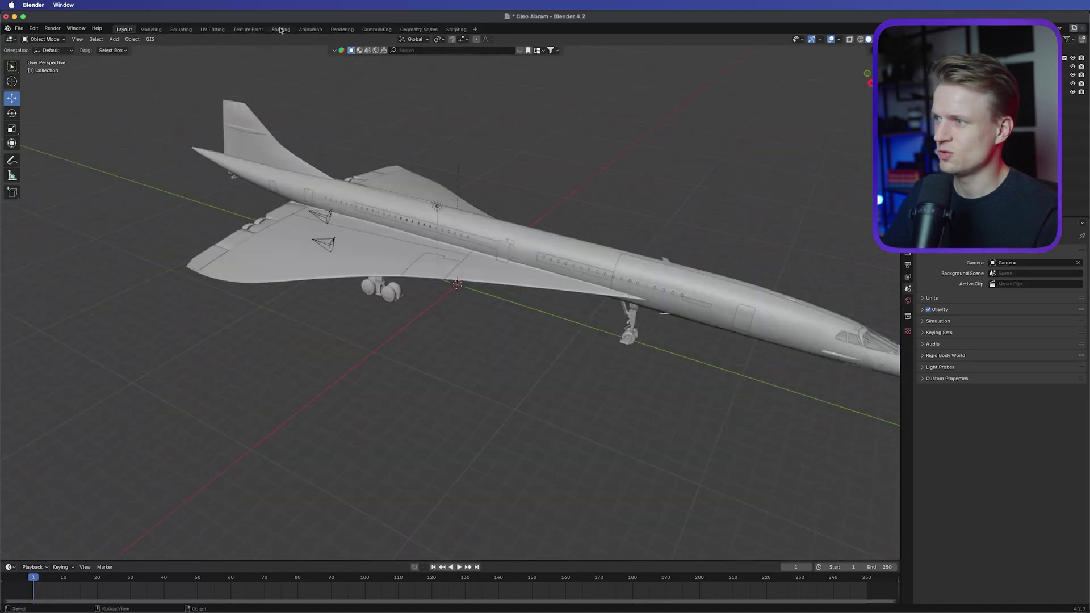
Add a mesh plane at the origin.
left_click(113, 39)
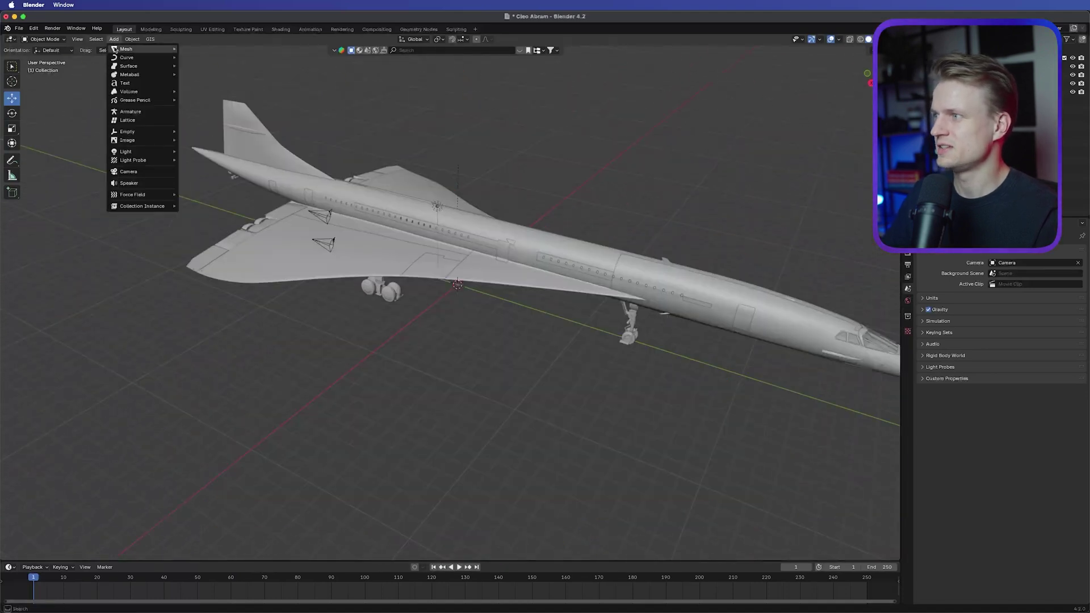
mouse_move(130, 50)
left_click(206, 54)
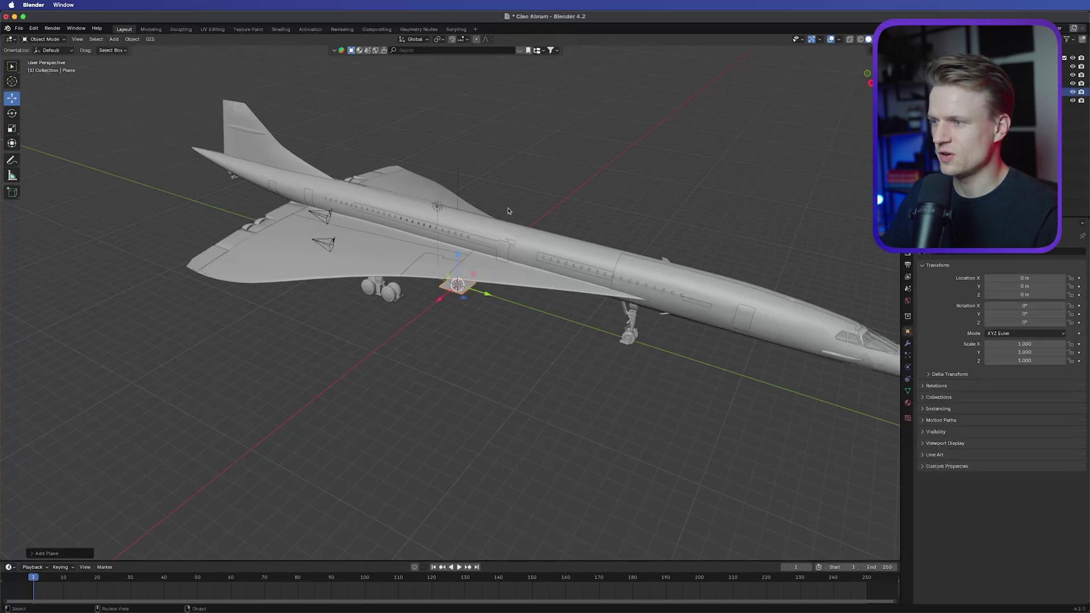
Scale the plane along Y and X into a 19.941 by 34.909 ground sheet.
left_click(12, 130)
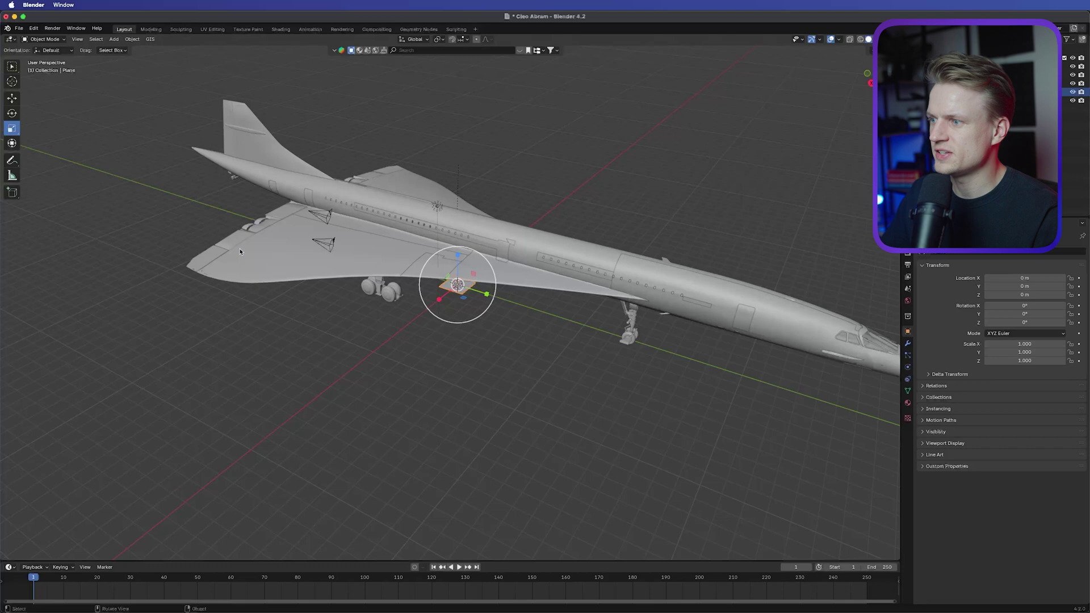
scroll(490, 296, "down", 3)
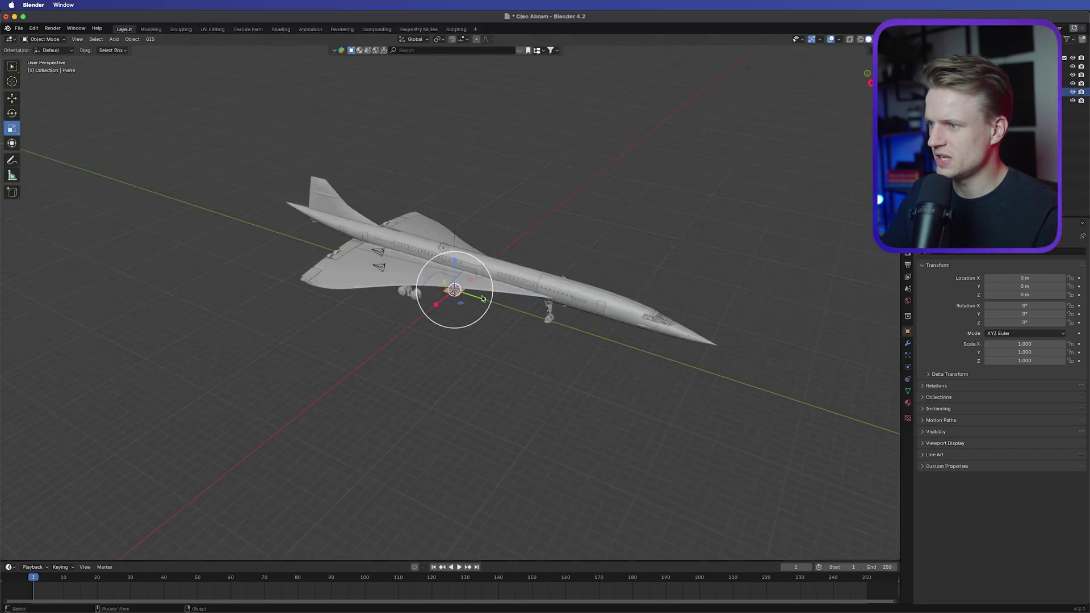
left_click_drag(484, 301, 513, 314)
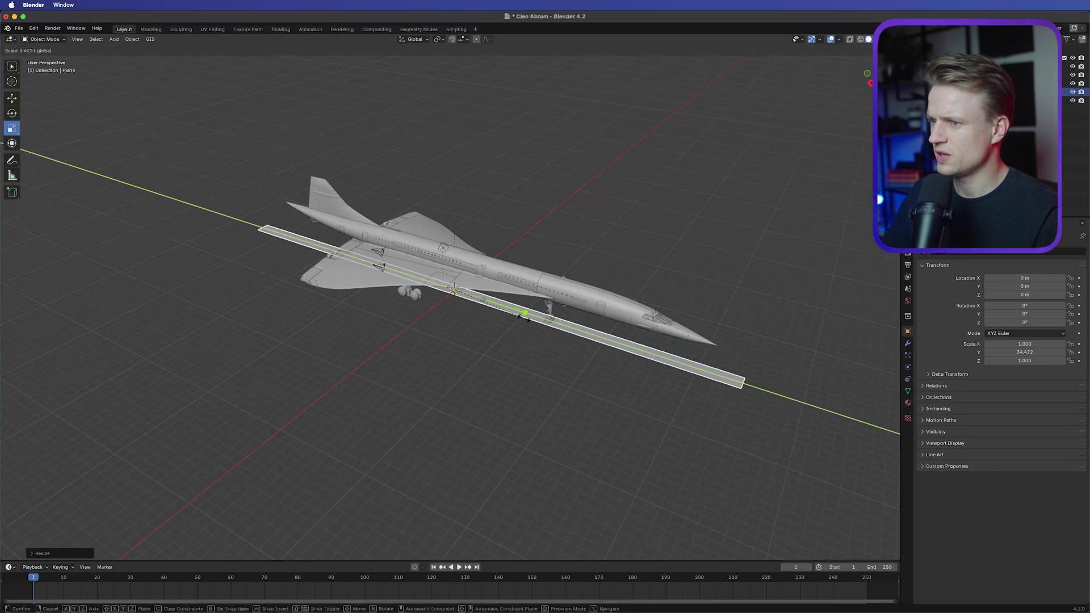
left_click_drag(523, 318, 526, 321)
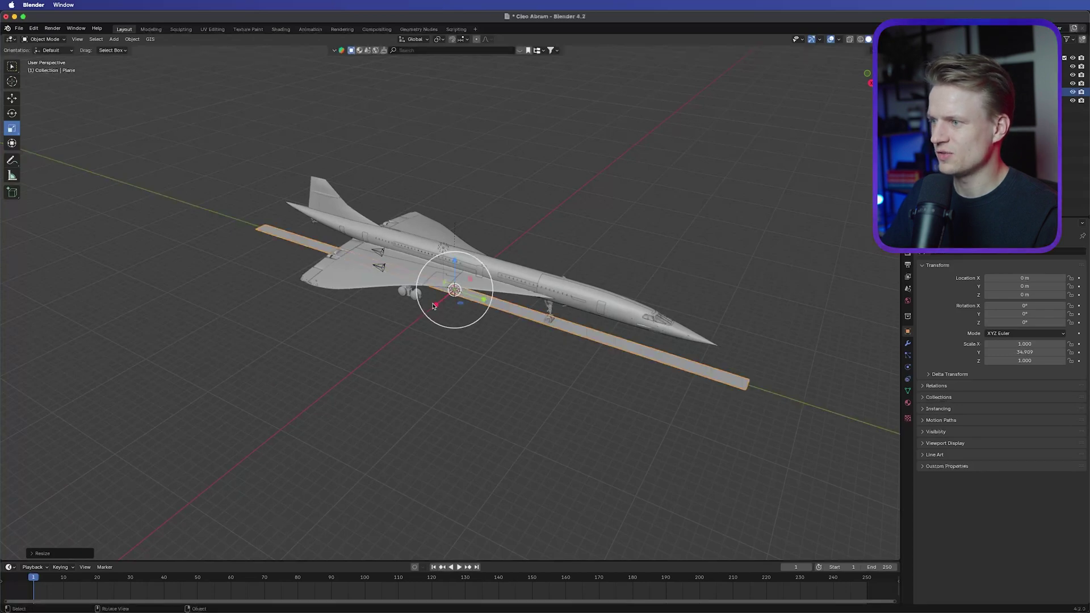
mouse_move(434, 305)
left_mouse_down()
mouse_move(147, 539)
mouse_move(433, 309)
left_mouse_up()
middle_click_drag(638, 376, 504, 352)
scroll(540, 341, "up", 5)
middle_click_drag(570, 326, 505, 301)
scroll(574, 342, "down", 10)
scroll(505, 300, "up", 3)
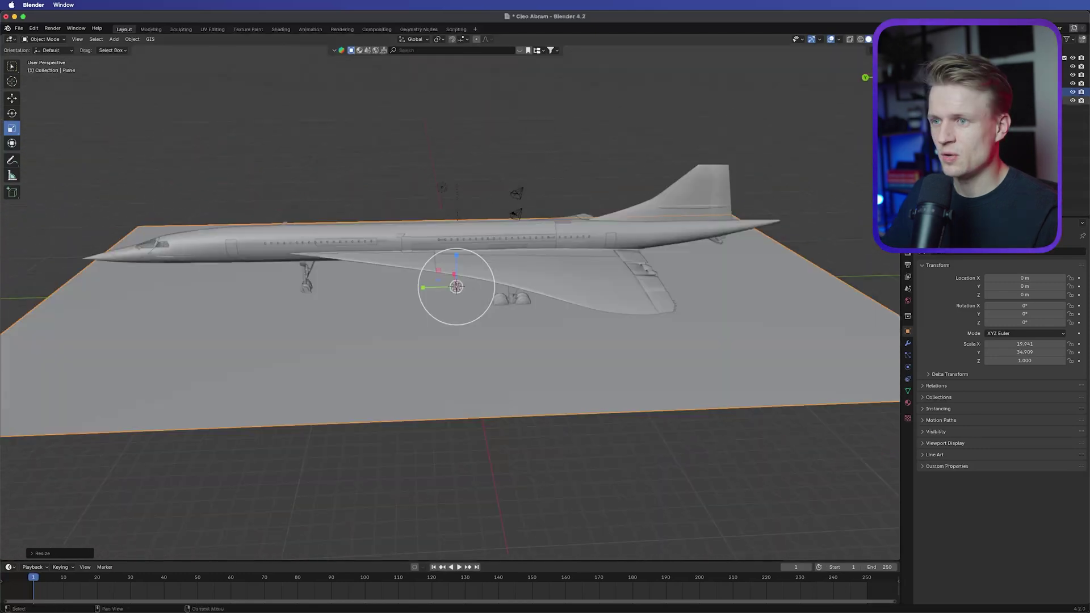
Select the Concorde and rotate it slightly nose-down from a level side view.
left_click(505, 298)
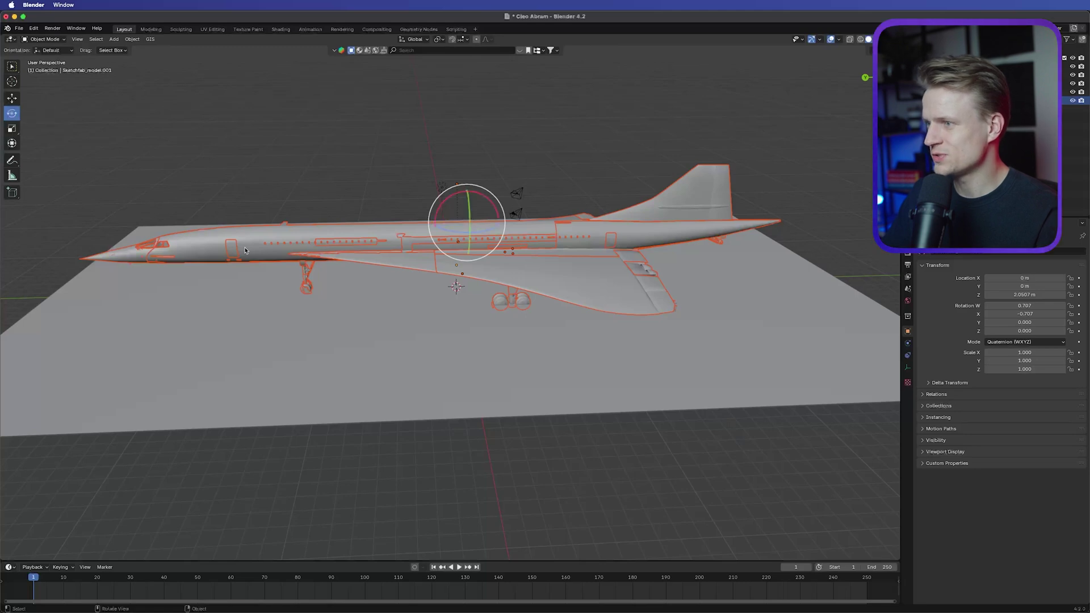
scroll(318, 233, "up", 4)
middle_click_drag(319, 234, 349, 233)
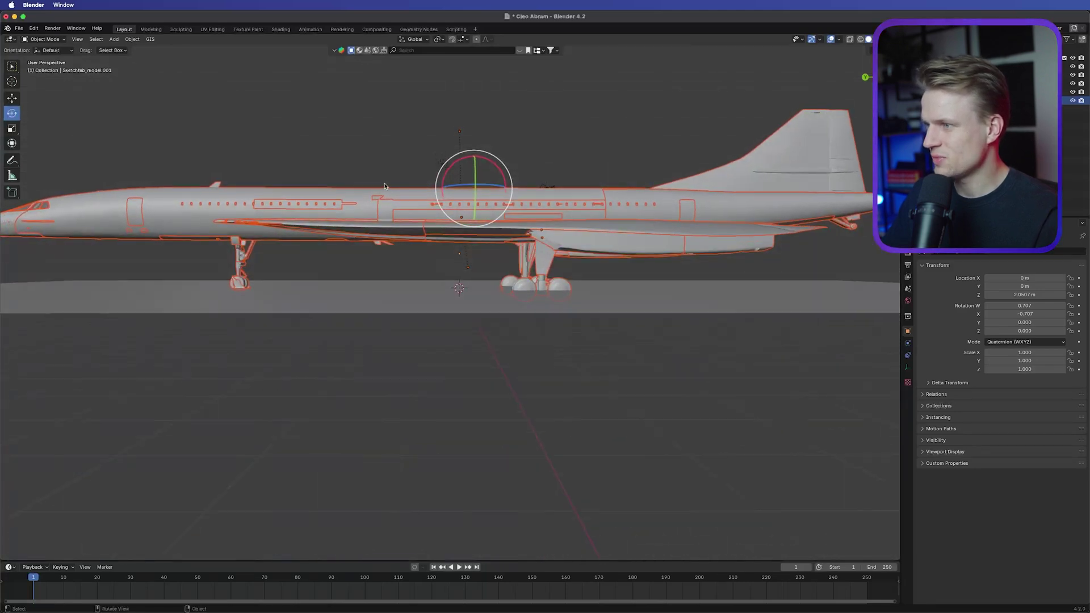
middle_click_drag(393, 192, 391, 196)
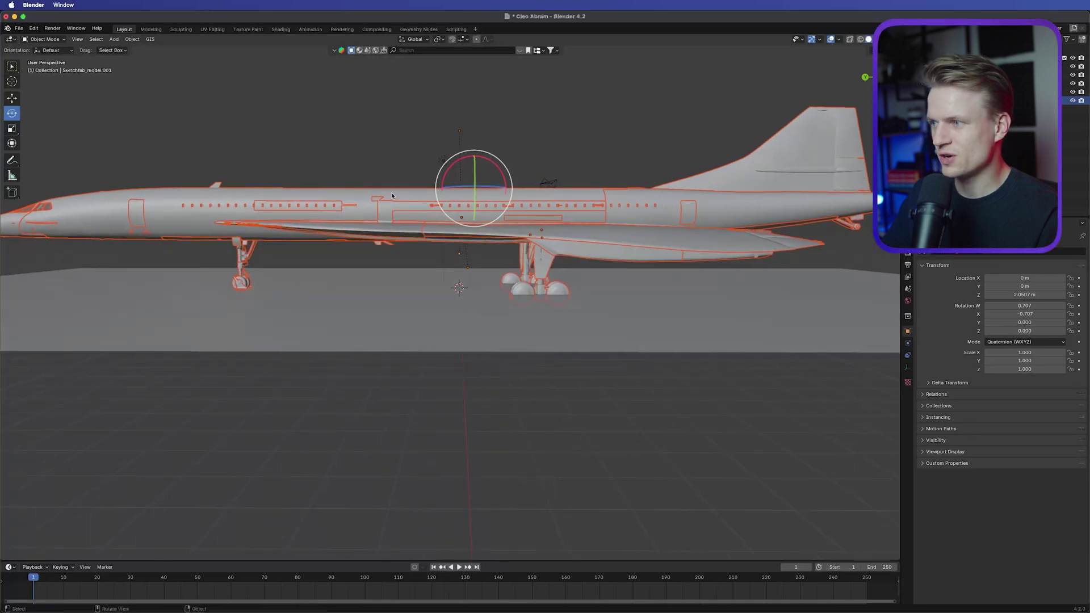
left_click_drag(436, 183, 375, 50)
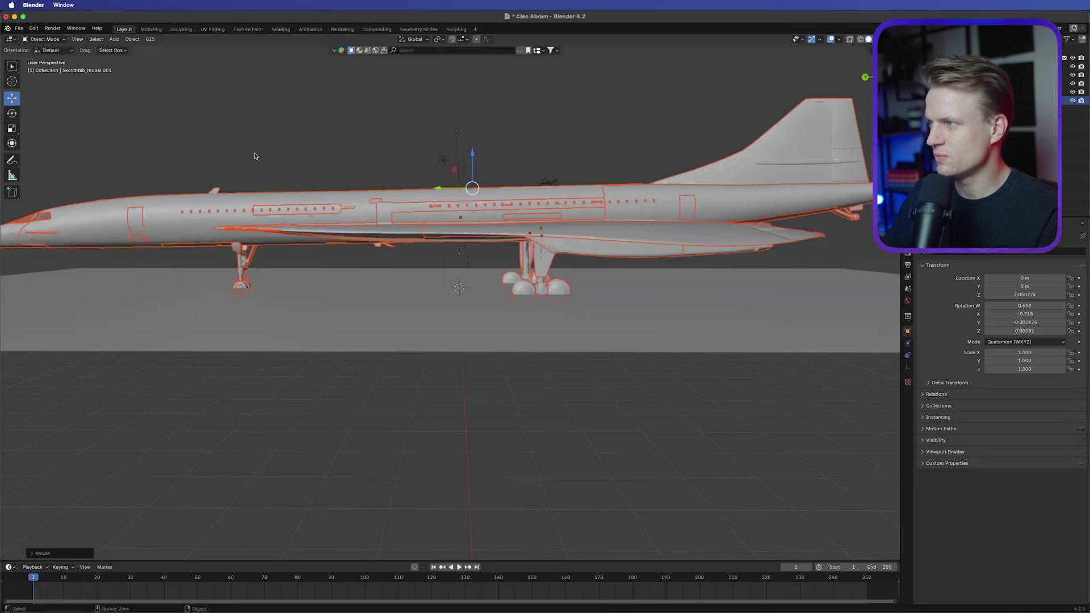
Raise the Concorde a little along Z so its gear rests on the ground.
left_click_drag(472, 161, 473, 152)
middle_click_drag(477, 159, 557, 270)
scroll(557, 270, "down", 3)
scroll(552, 272, "down", 2)
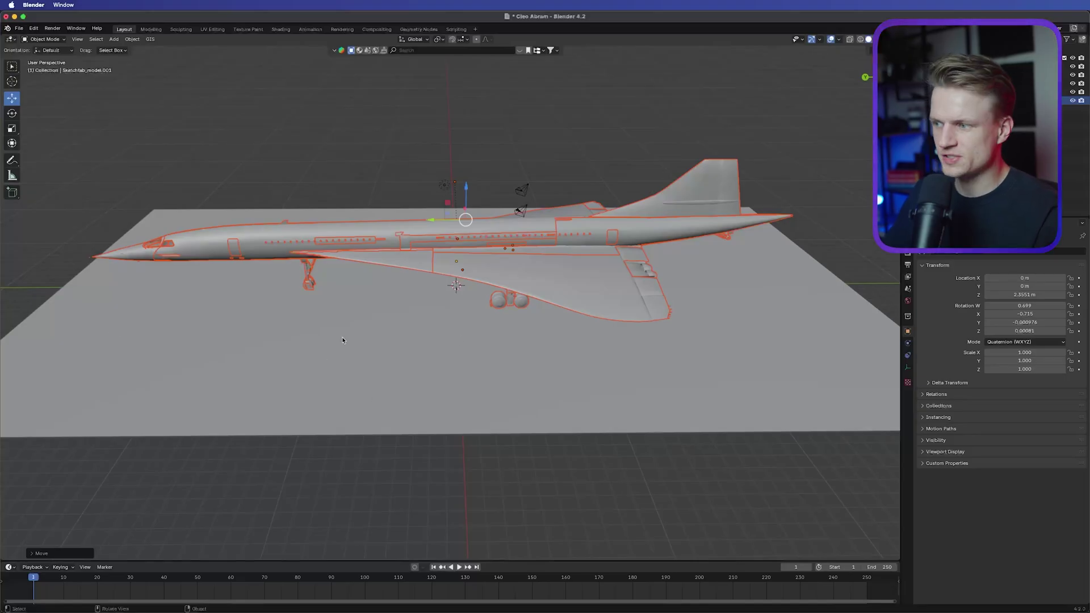
Paste a copy of the ground plane and nudge it upward.
middle_click_drag(724, 338, 595, 397)
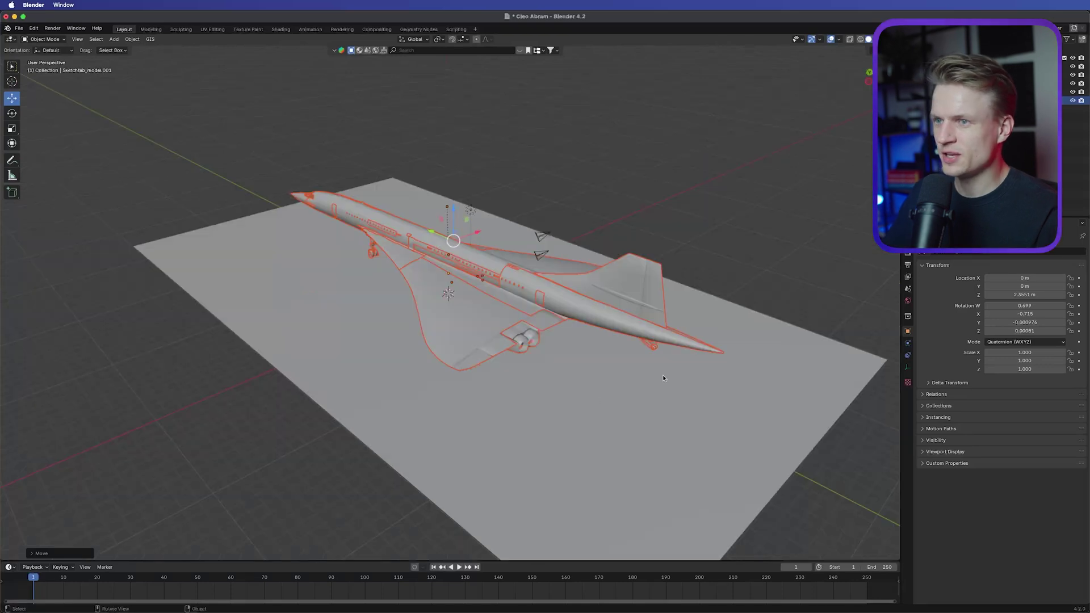
left_click(599, 420)
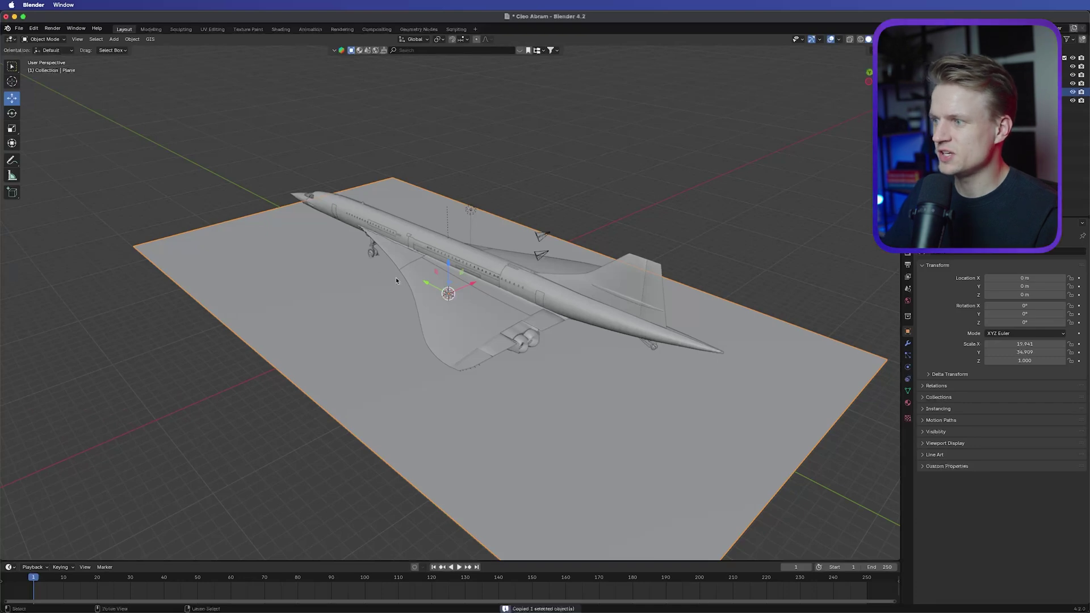
key("ctrl+v")
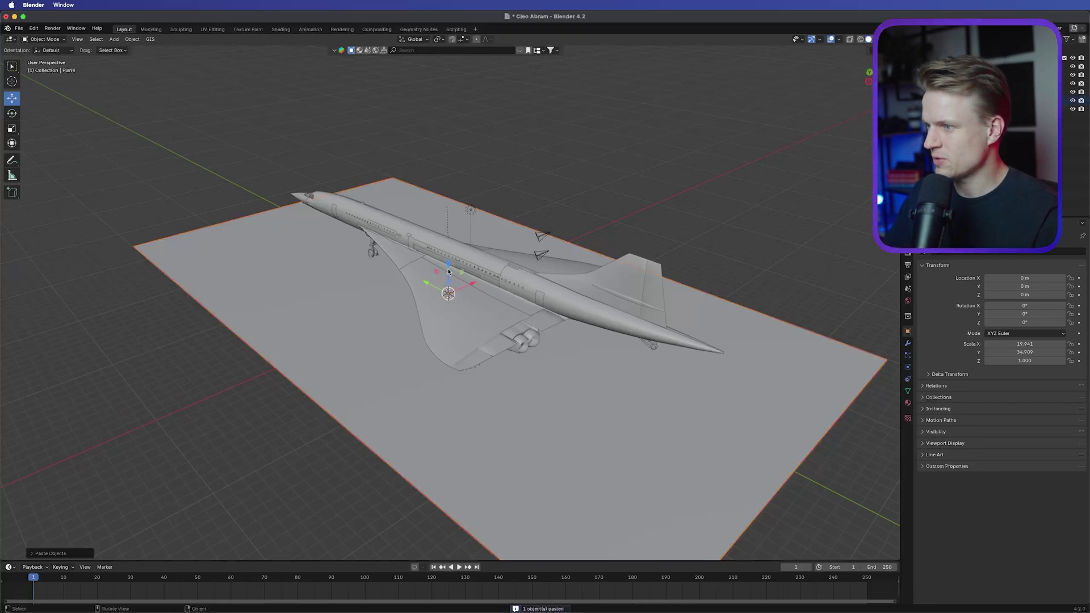
left_click_drag(448, 269, 449, 264)
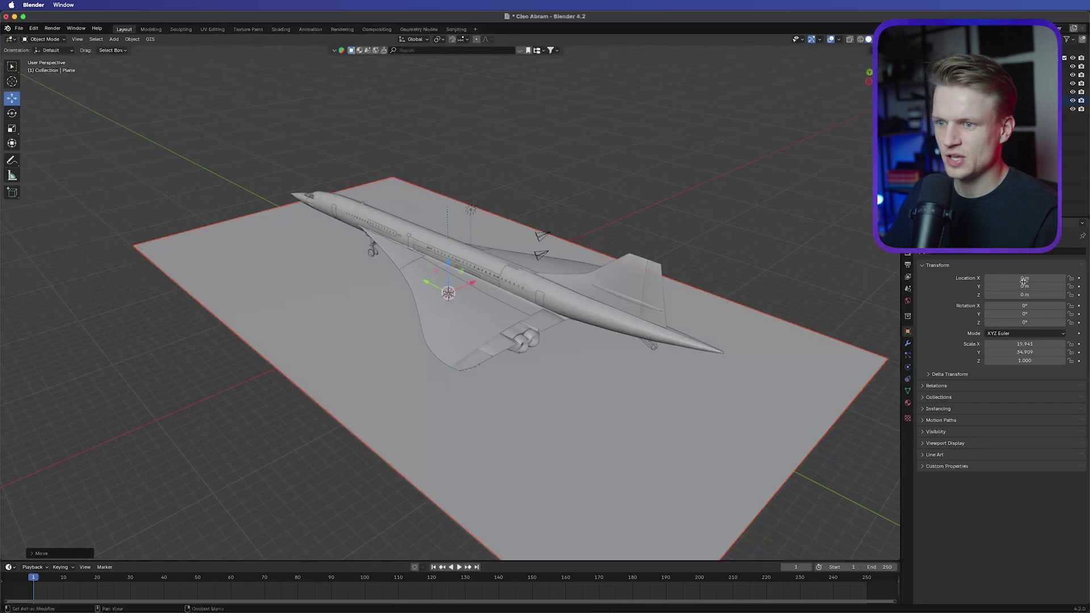
Narrow the inner plane's X scale and set its Location Z to 0.1 m.
left_click_drag(1025, 343, 1009, 344)
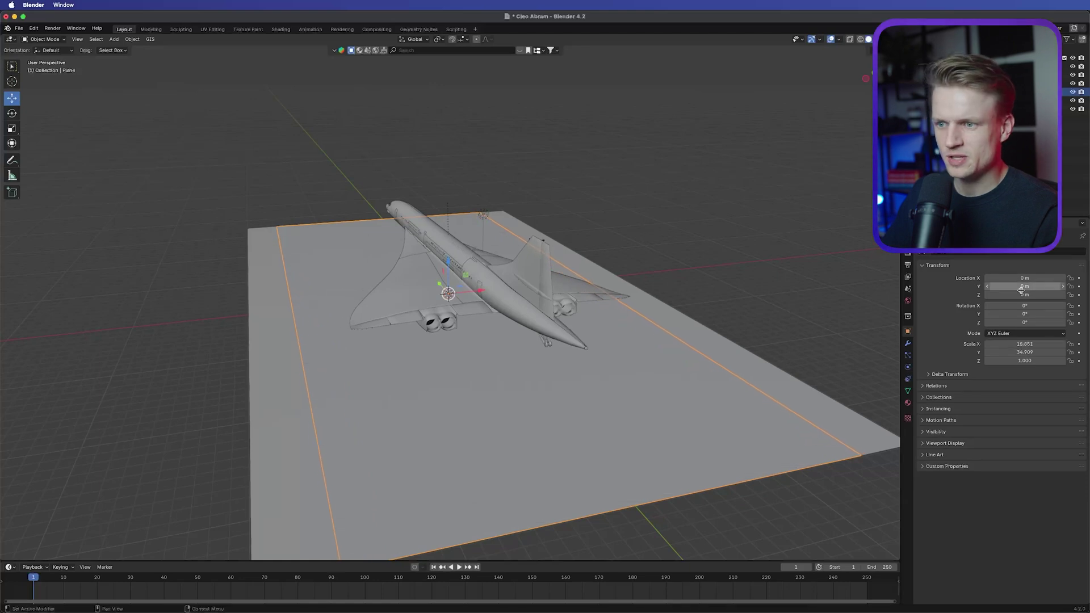
left_click(1024, 294)
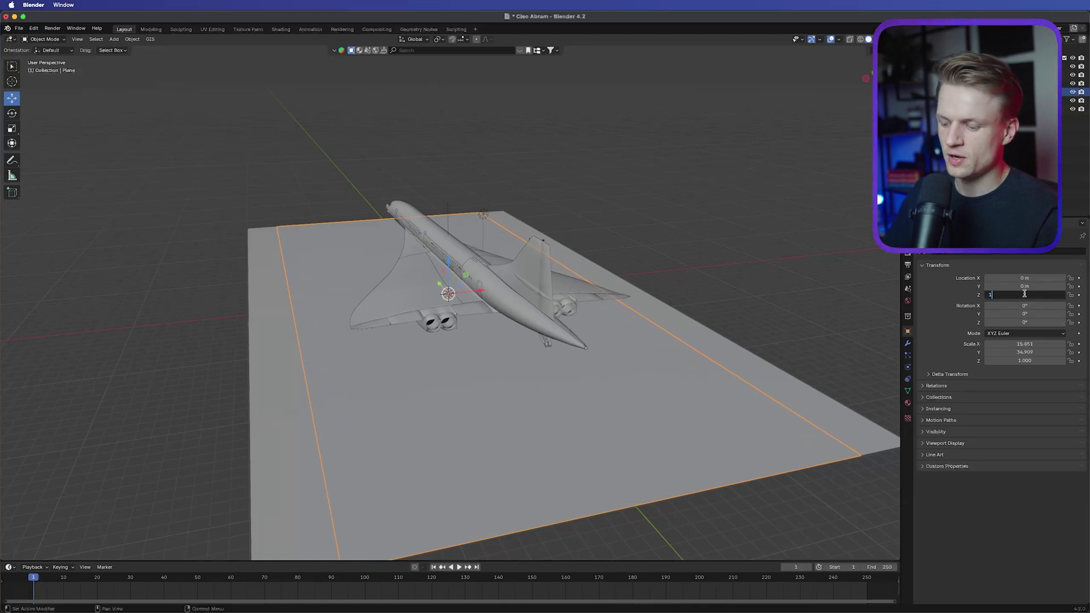
type(".1")
key("Return")
Shrink the inner plane to 14.931 by 28.359, then select the outer Plane.001.
middle_click_drag(413, 342, 462, 343)
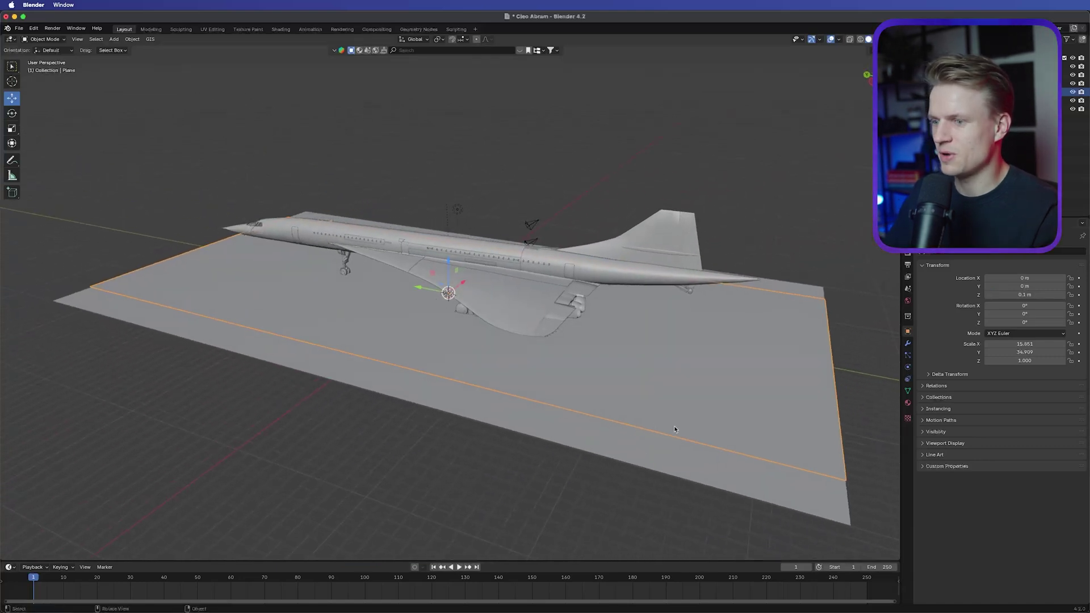
middle_click_drag(674, 429, 638, 438)
scroll(586, 348, "down", 2)
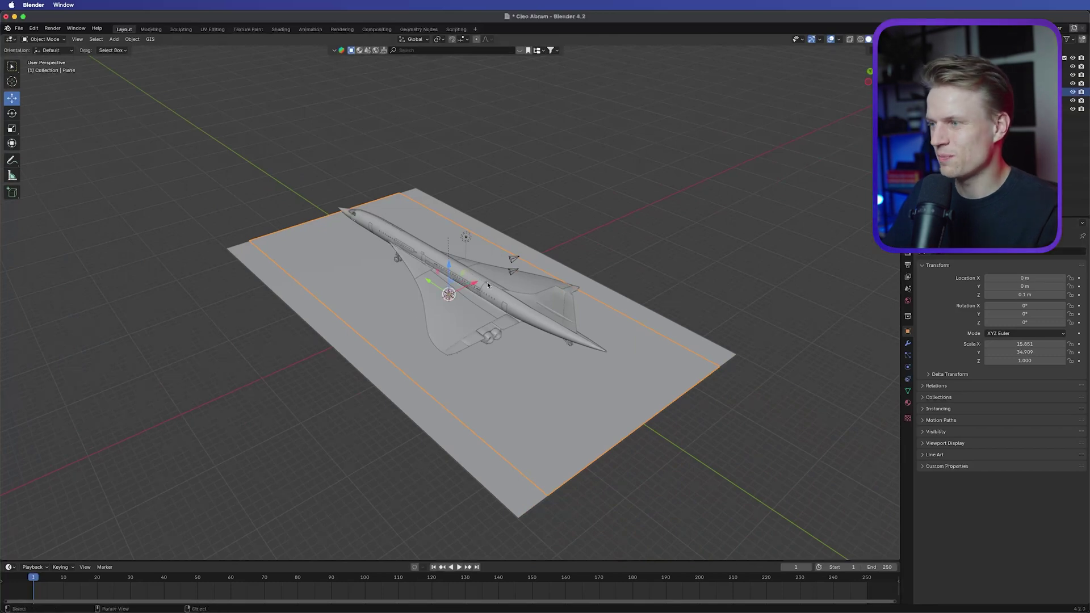
mouse_move(1024, 343)
left_mouse_down()
mouse_move(1002, 344)
mouse_move(1020, 352)
left_mouse_up()
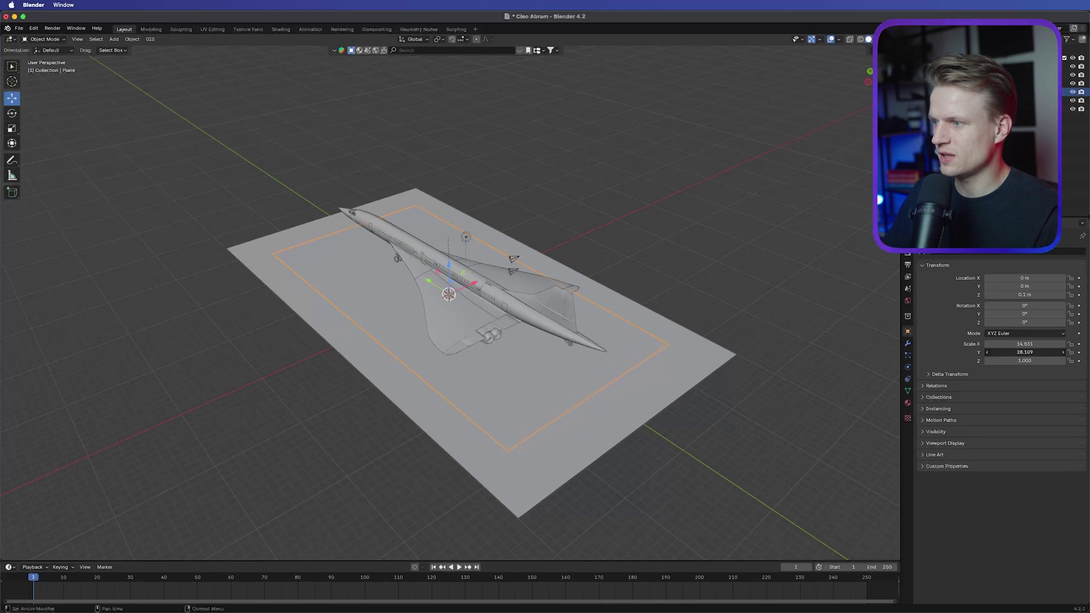
left_click_drag(1024, 352, 1027, 352)
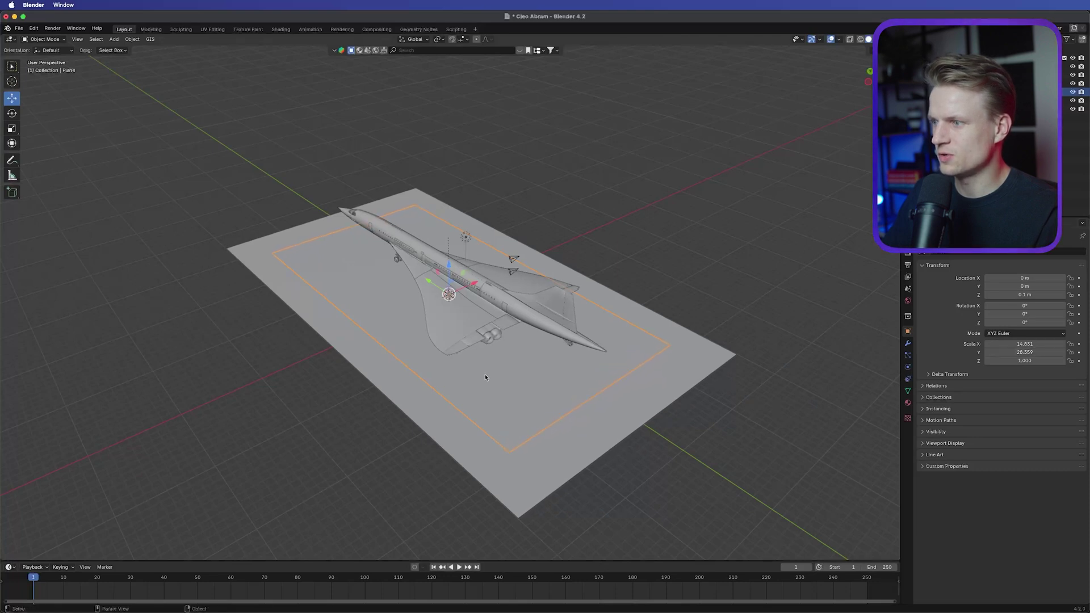
middle_click_drag(624, 397, 665, 421)
scroll(665, 421, "up", 4)
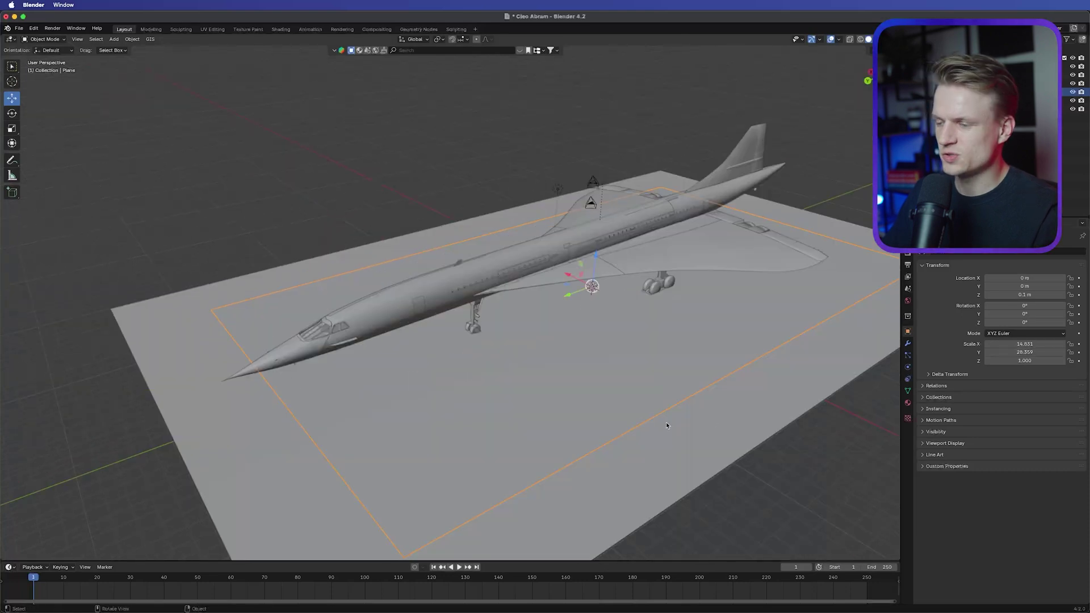
left_click(709, 424)
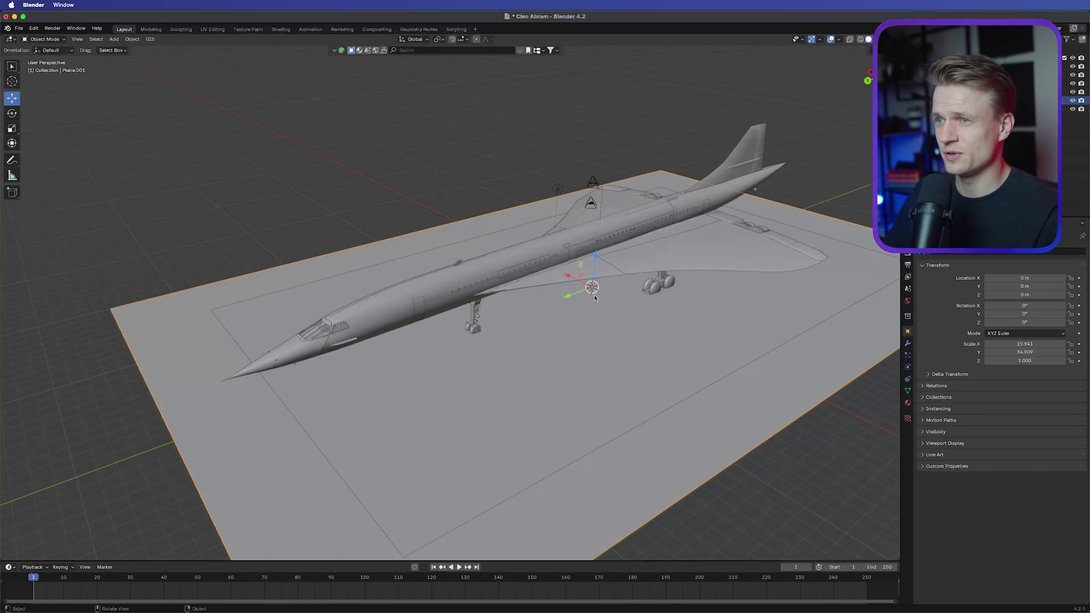
Switch to the Shading workspace, look over the Concorde, and deselect all with Alt+A.
scroll(594, 295, "down", 2)
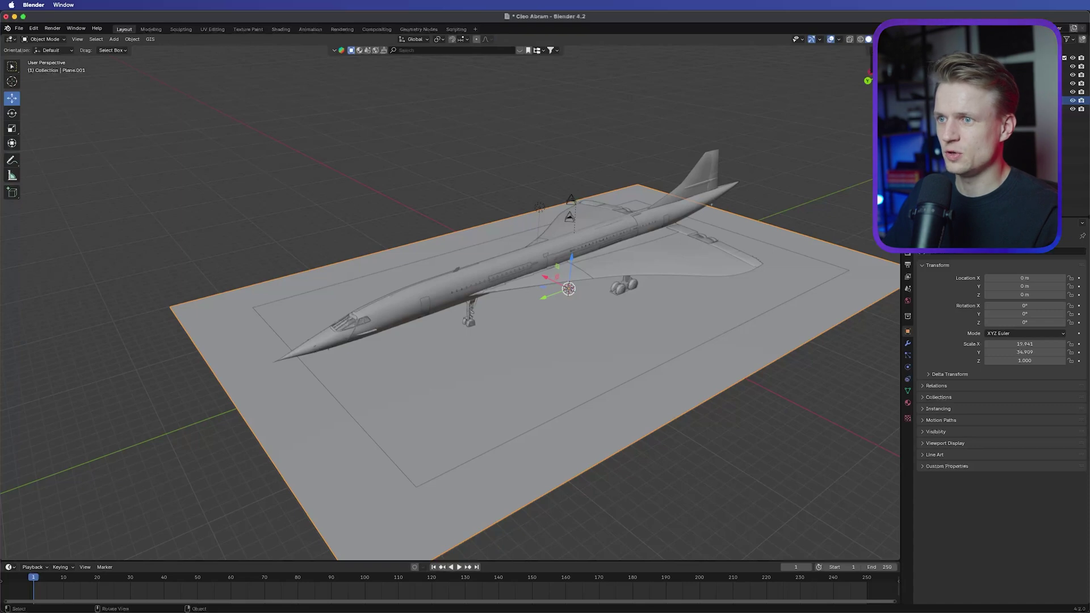
left_click(280, 30)
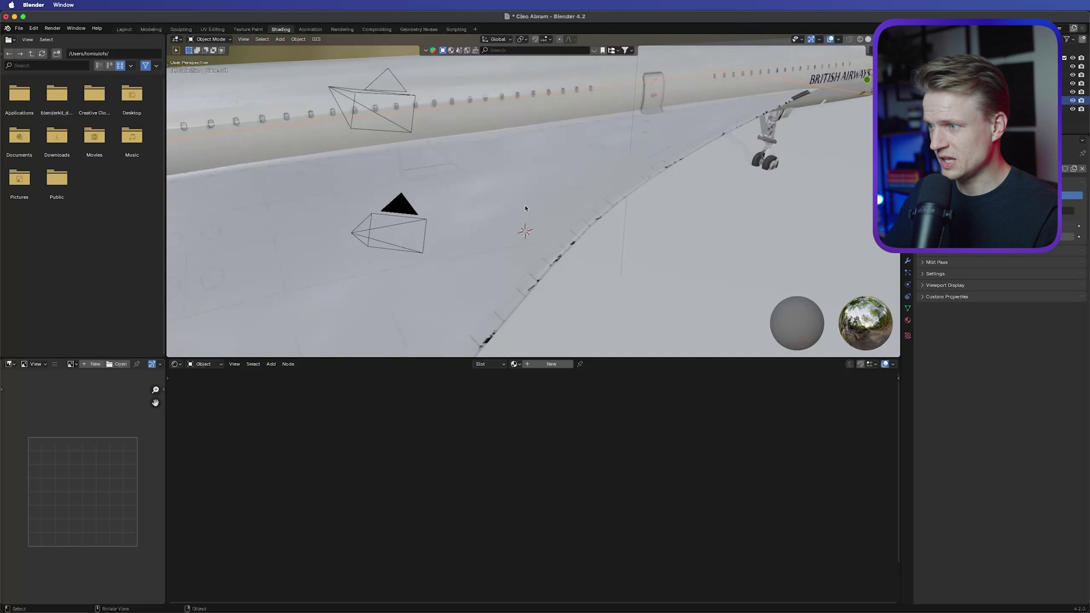
scroll(525, 205, "down", 5)
scroll(483, 199, "down", 8)
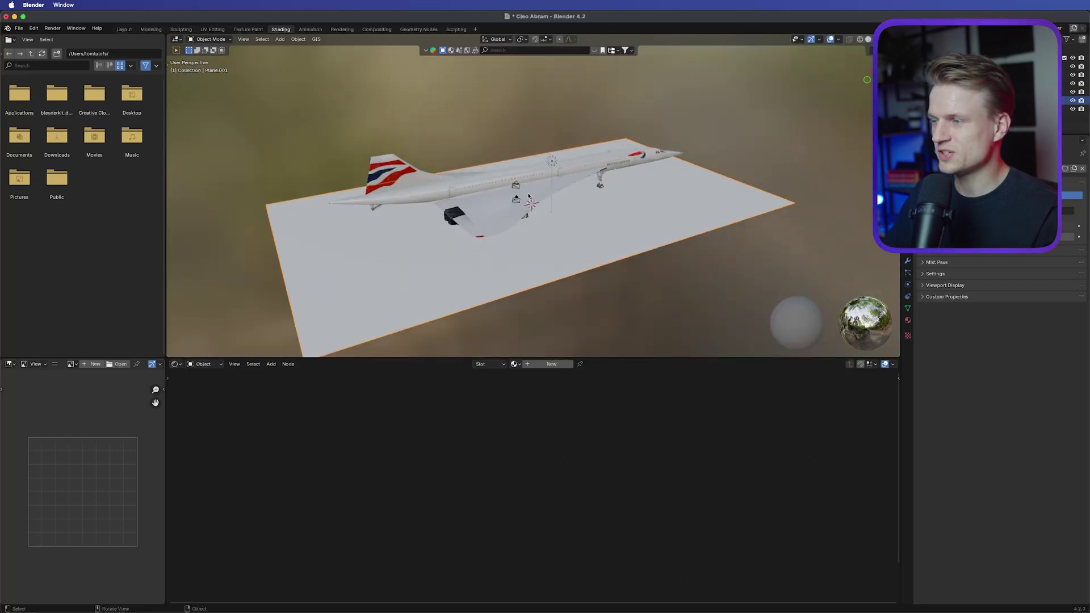
middle_click_drag(528, 197, 470, 260)
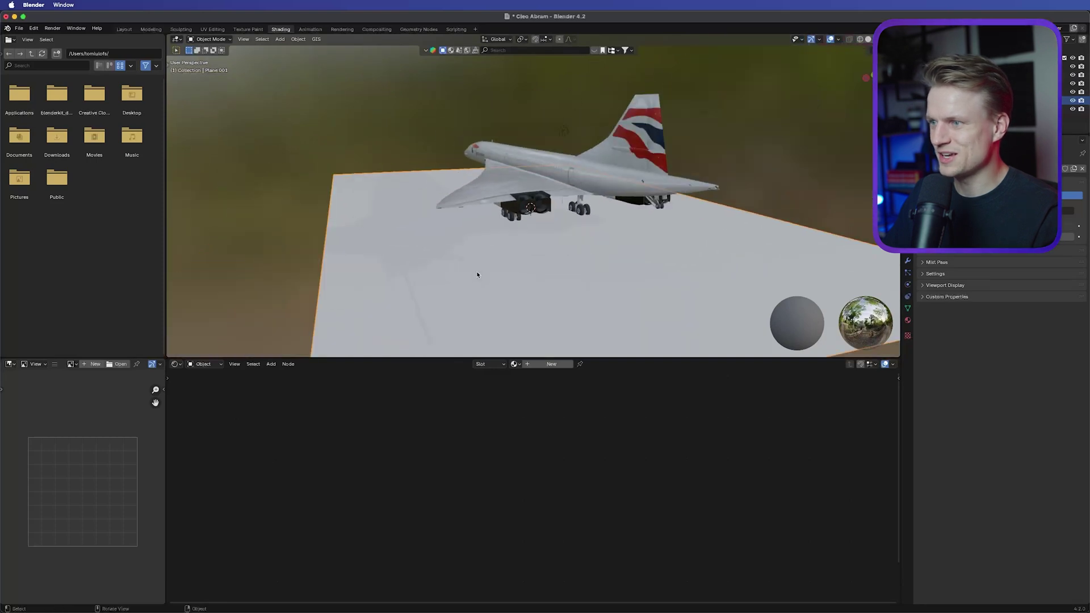
middle_click_drag(477, 272, 532, 269)
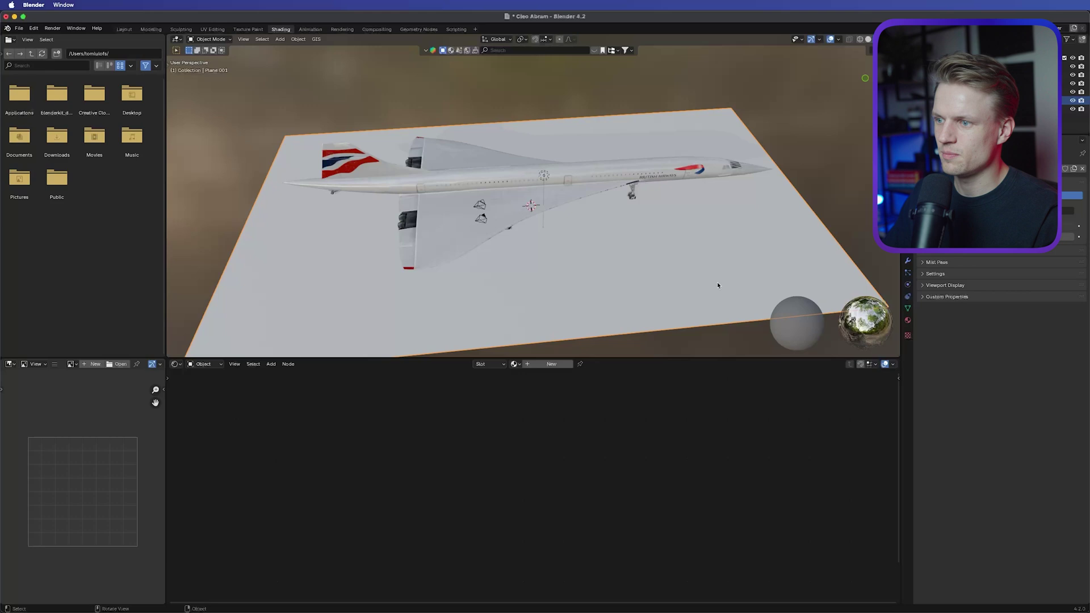
key("alt+a")
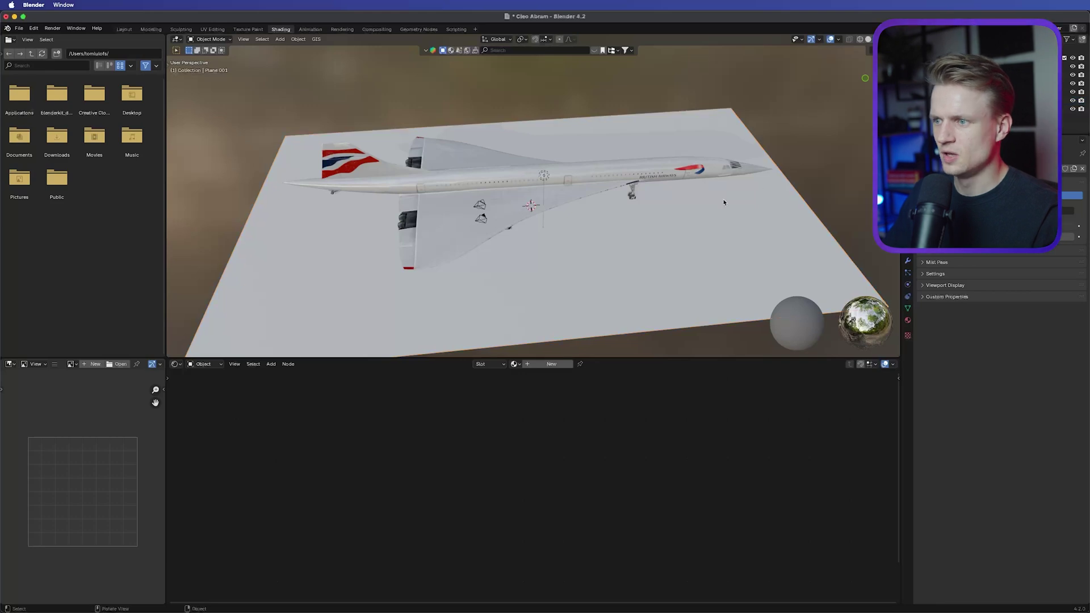
Give the outer Plane.001 a new material with a bright white Base Color.
left_click(664, 315)
left_click(907, 310)
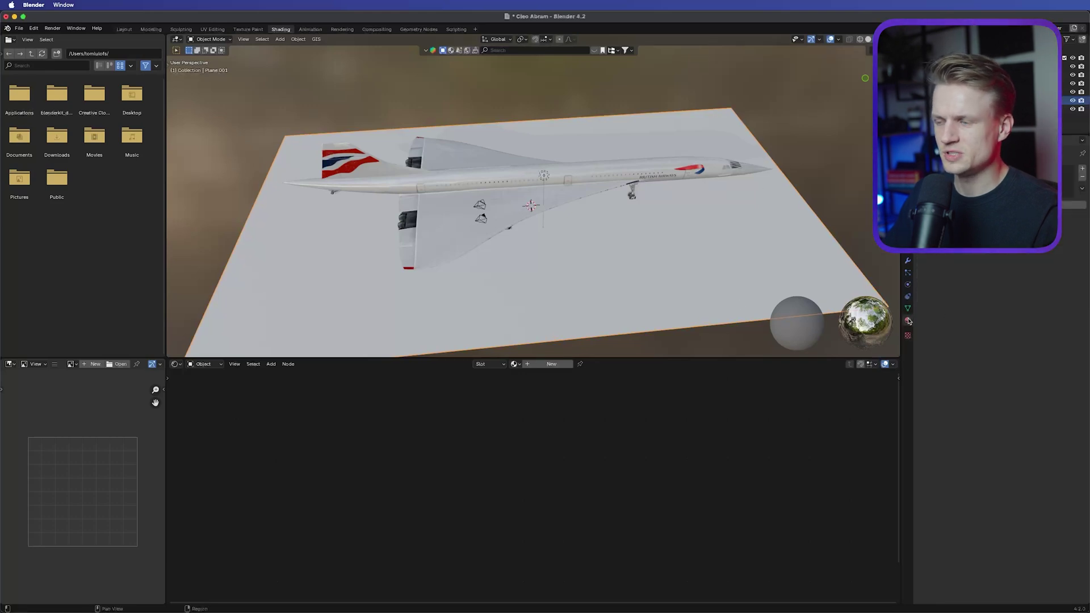
left_click(551, 365)
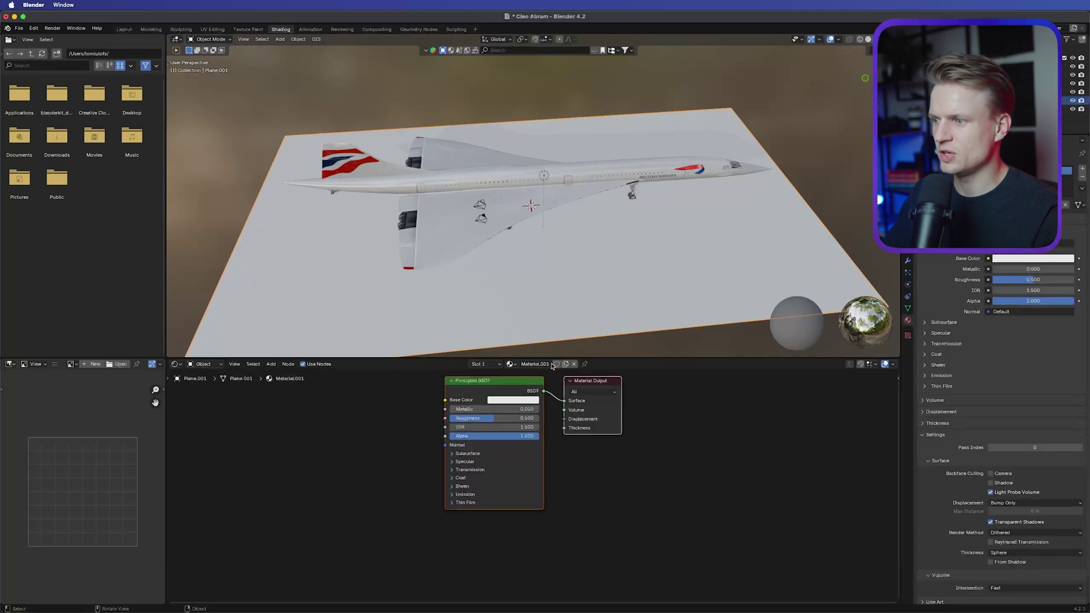
left_click(1012, 258)
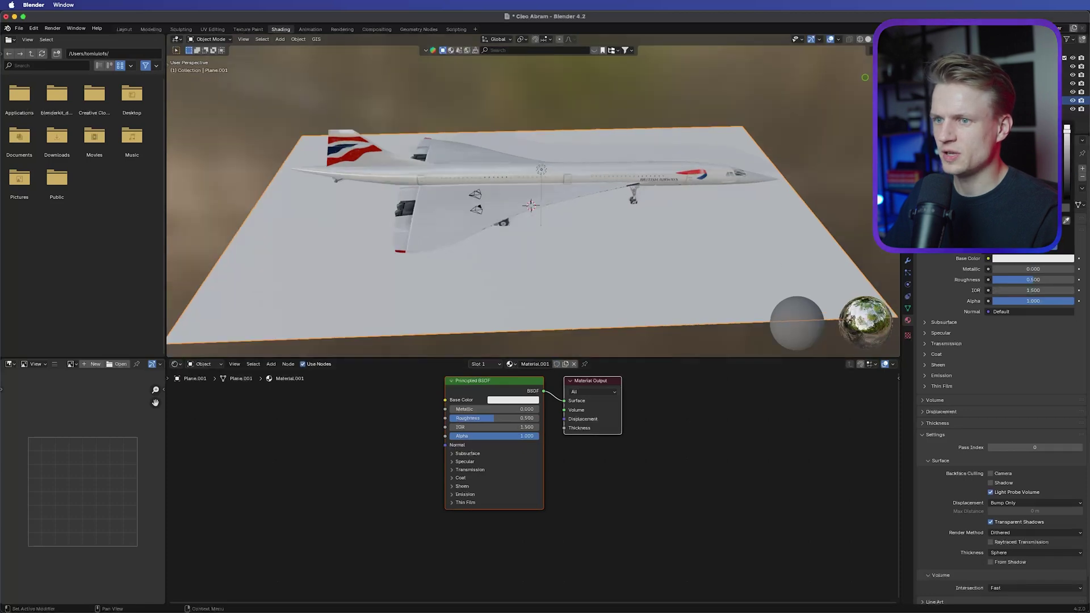
left_click_drag(1064, 131, 1066, 125)
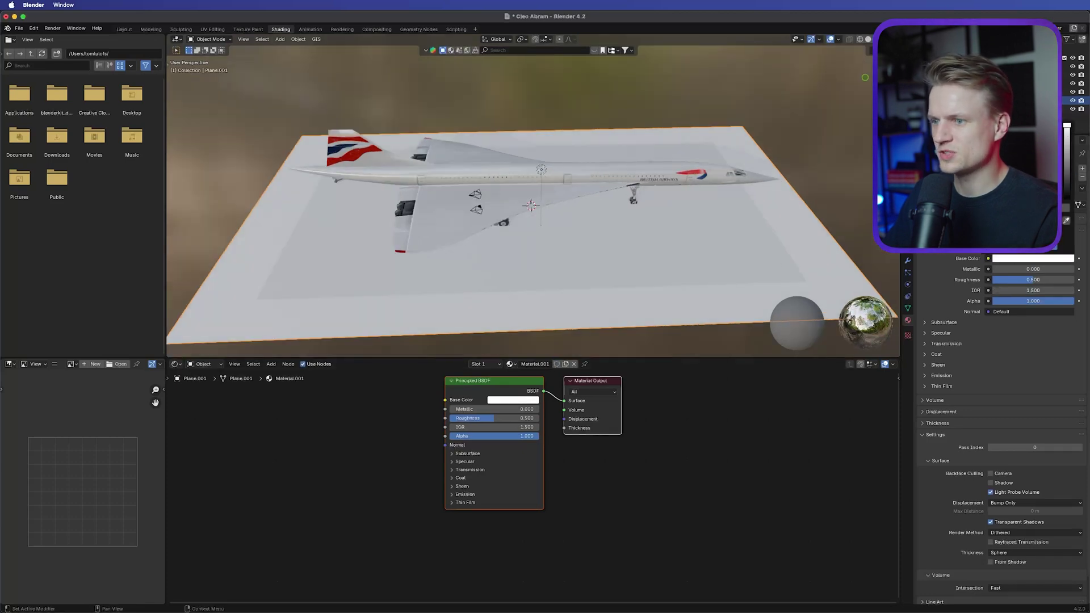
mouse_move(1016, 269)
left_mouse_down()
mouse_move(1073, 269)
mouse_move(993, 269)
left_mouse_up()
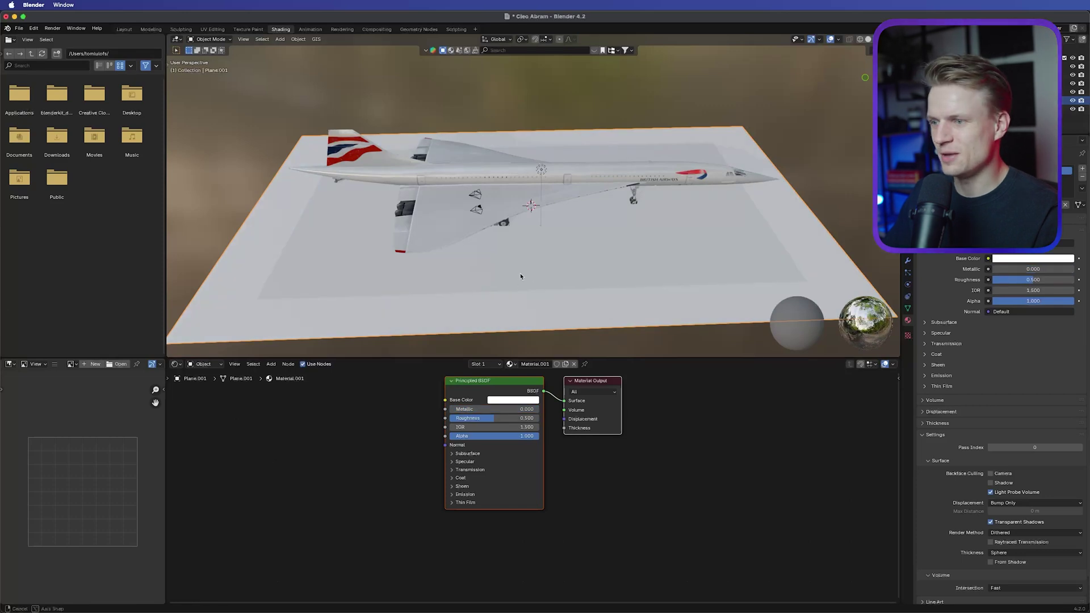
mouse_move(521, 276)
middle_mouse_down()
mouse_move(590, 266)
mouse_move(508, 273)
mouse_move(503, 284)
mouse_move(527, 276)
mouse_move(515, 278)
middle_mouse_up()
Give the inner plane a new material with a Brick Texture feeding Base Color, and save.
left_click(640, 240)
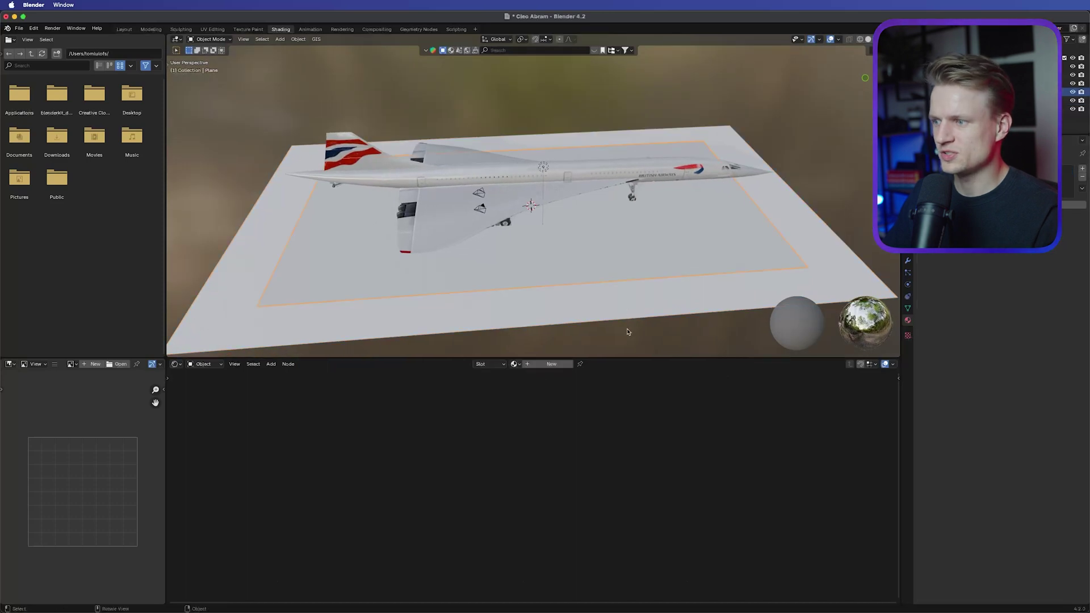
left_click(549, 364)
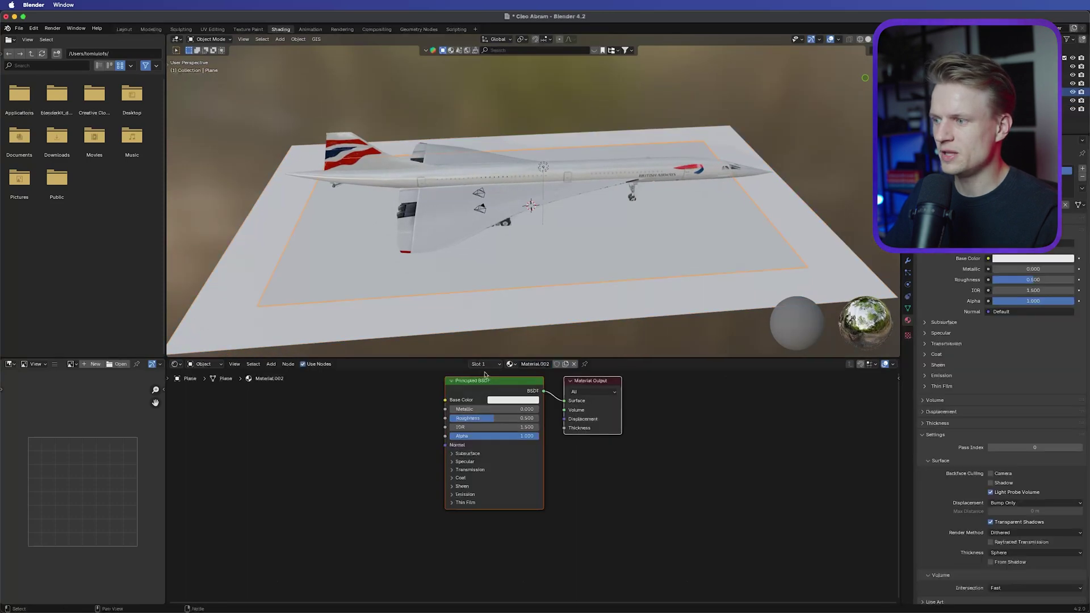
left_click(345, 430)
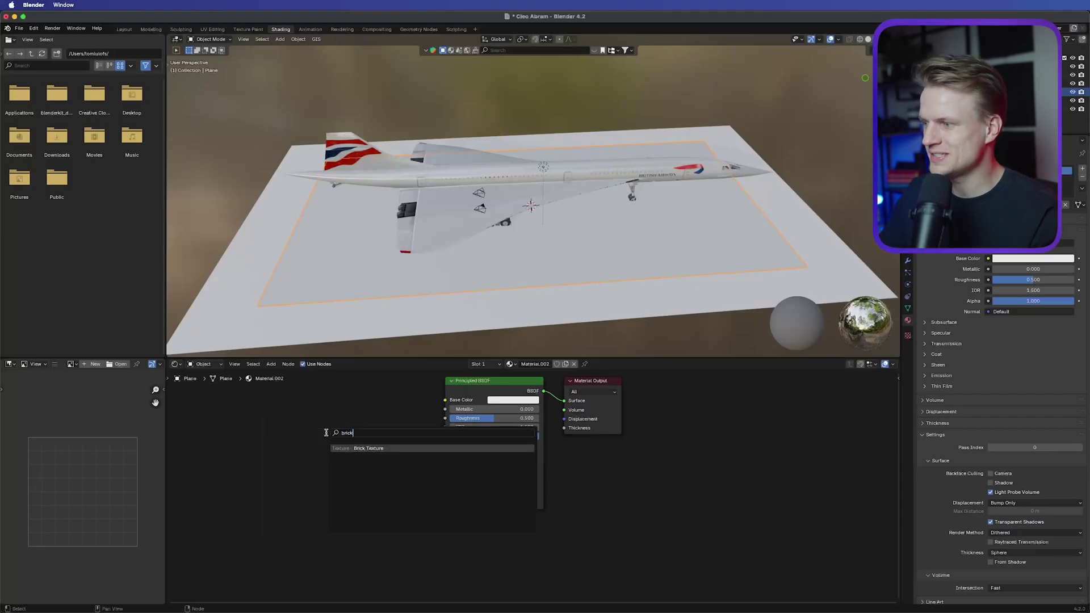
left_click(354, 448)
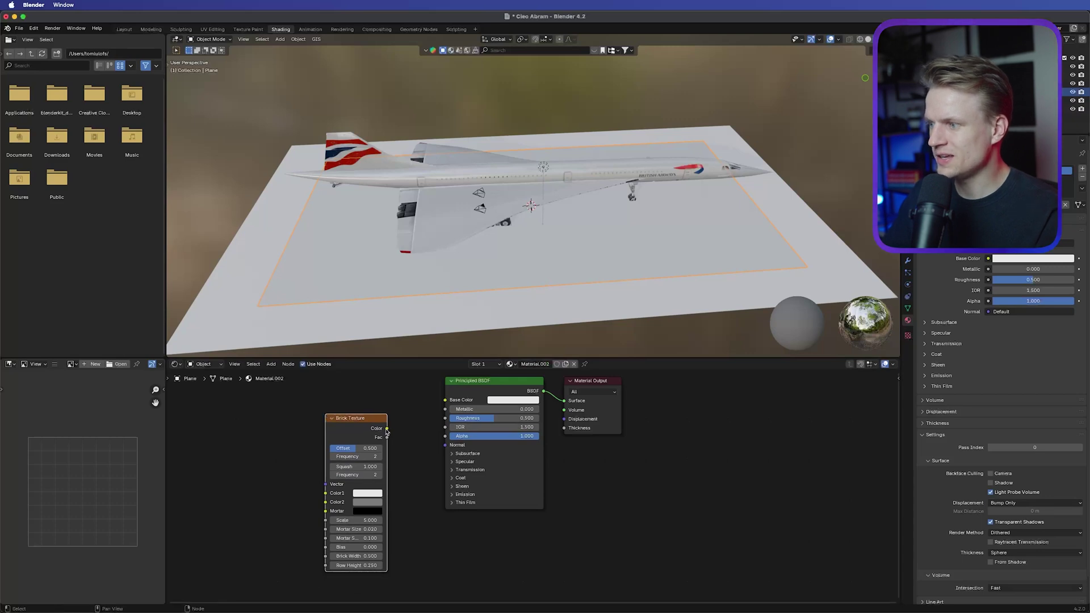
left_click_drag(387, 429, 446, 401)
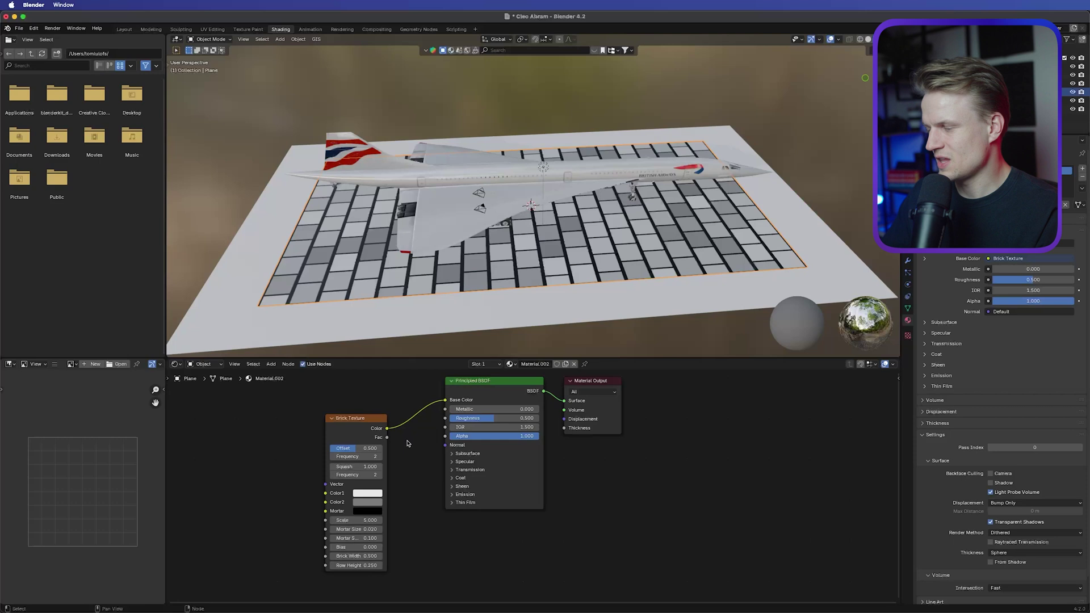
left_click_drag(359, 419, 360, 390)
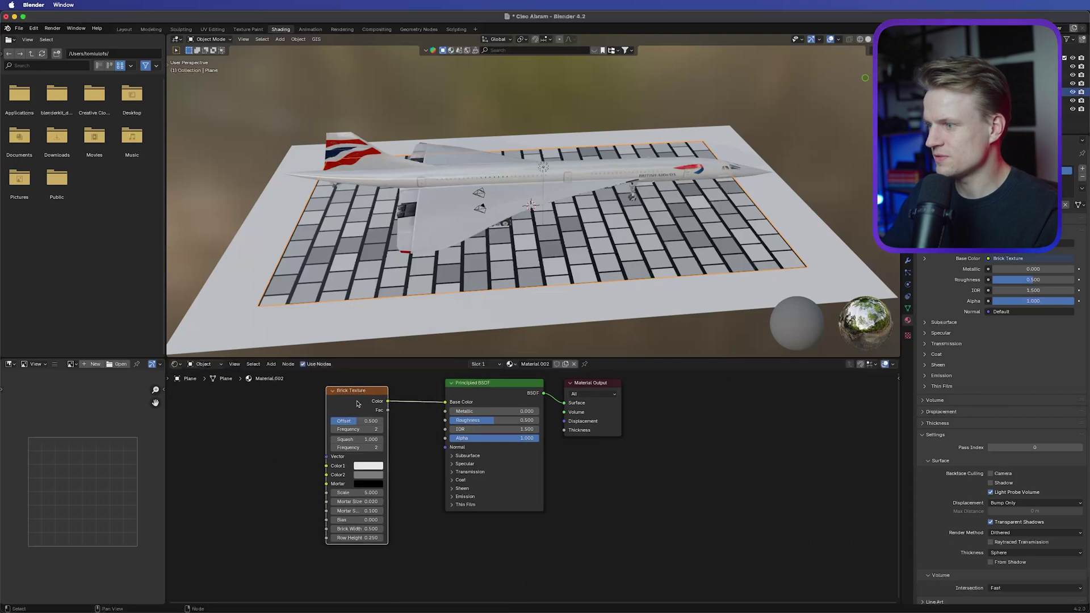
key("ctrl+s")
Set the brick Bias, Brick Width and Row Height to 1 and Offset to 0.
left_click(366, 519)
type("1")
key("Tab")
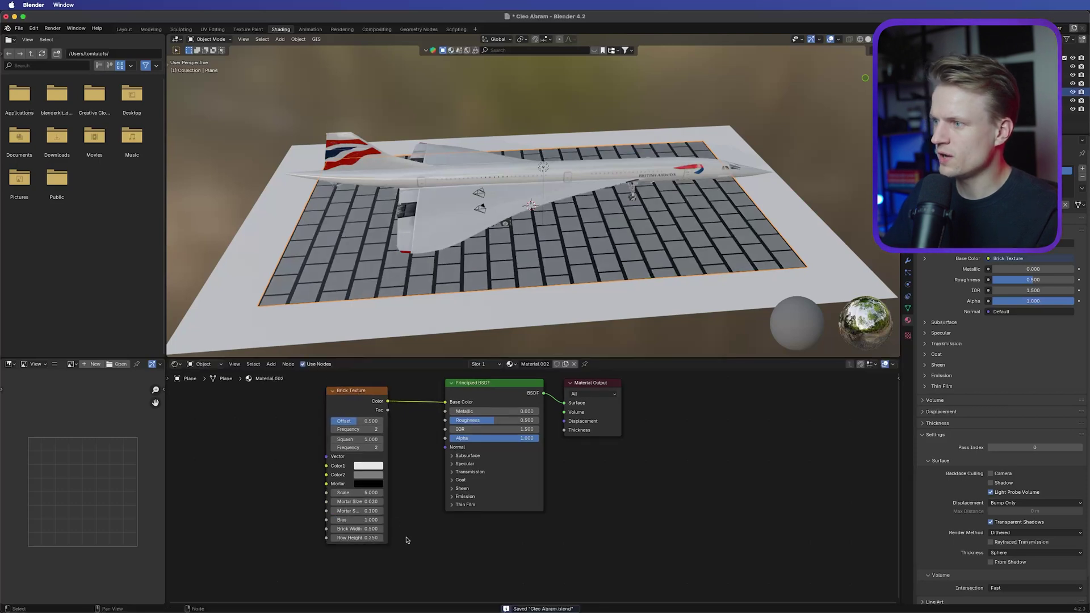
type("1")
key("Return")
left_click(371, 538)
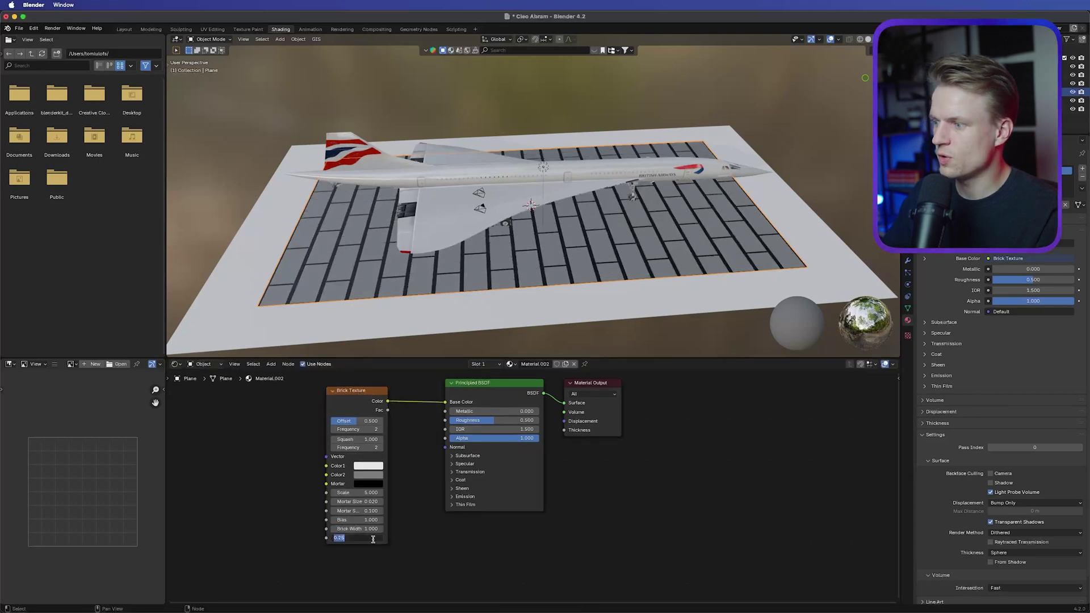
type("1")
key("Return")
left_click(367, 421)
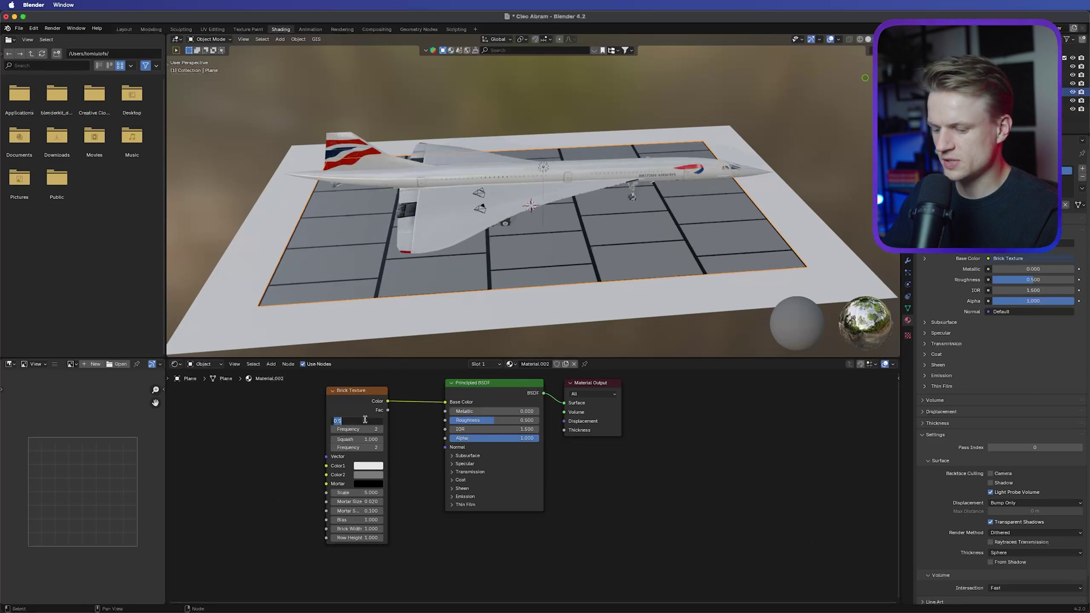
type("0")
key("Return")
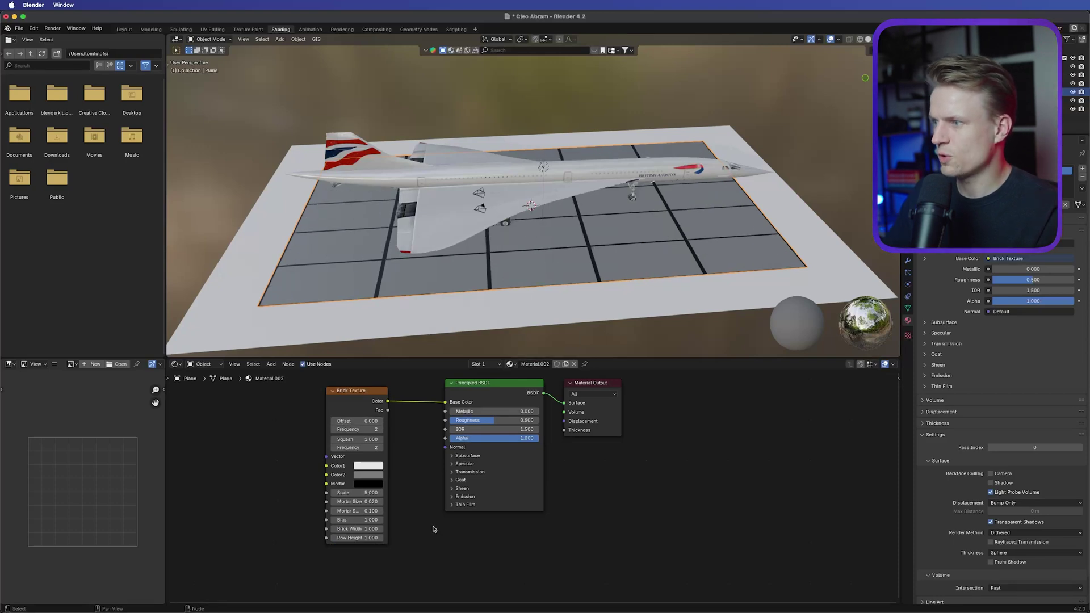
Give the Brick Texture a white Color2, scale 9, grey mortar and 0.015 mortar size.
left_click(363, 475)
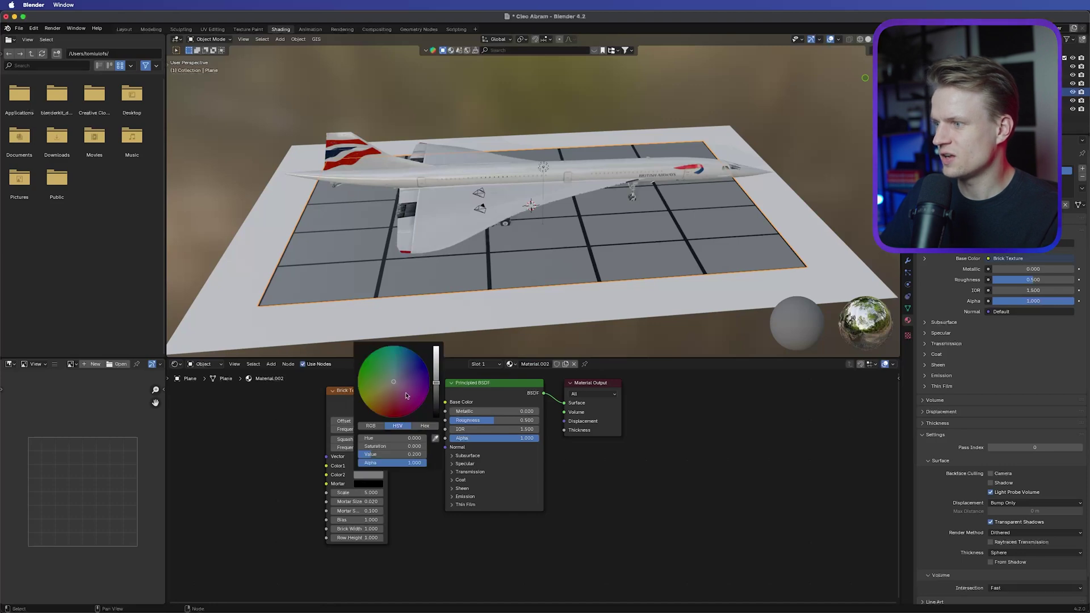
left_click_drag(435, 382, 435, 347)
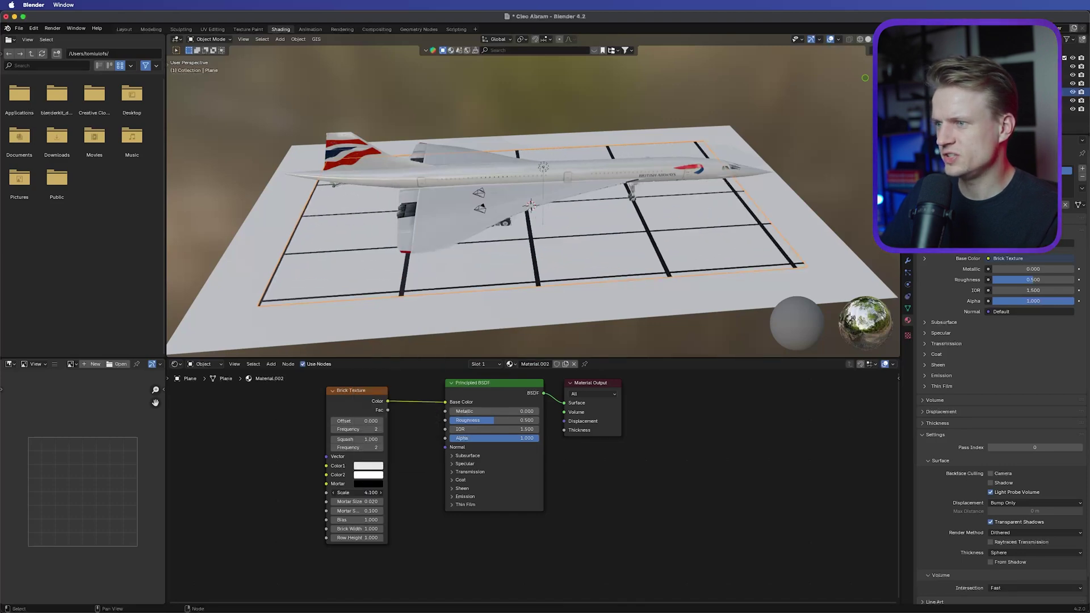
left_click_drag(357, 492, 394, 492)
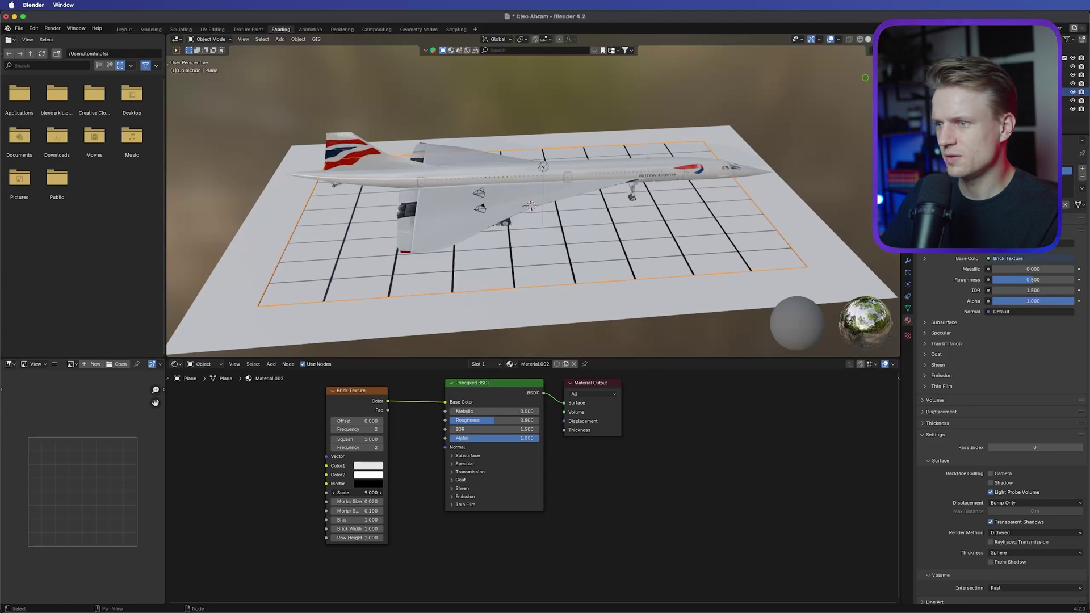
left_click(369, 484)
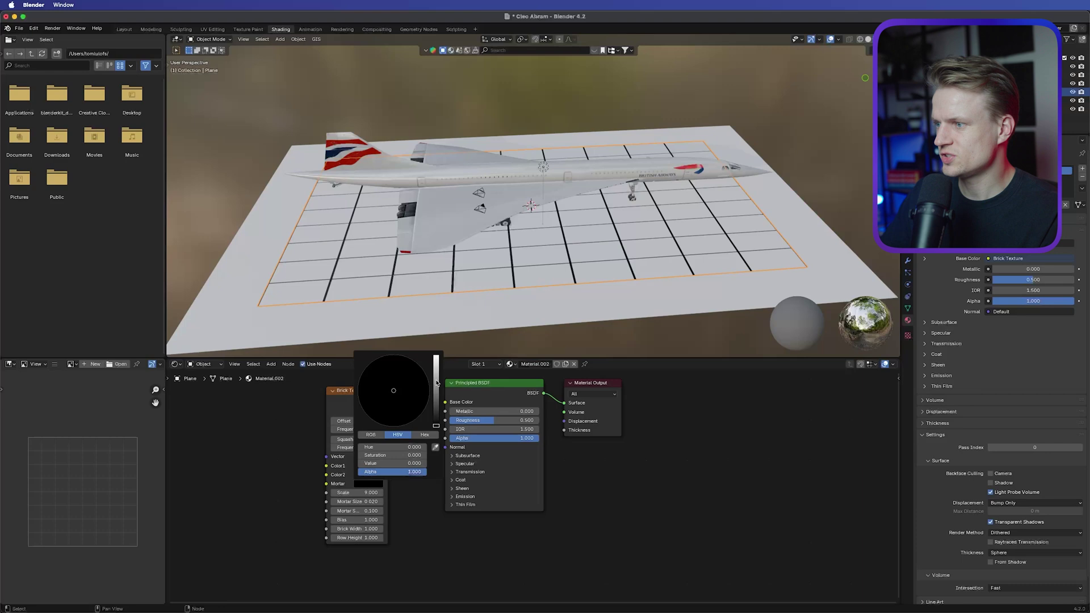
left_click_drag(434, 423, 435, 392)
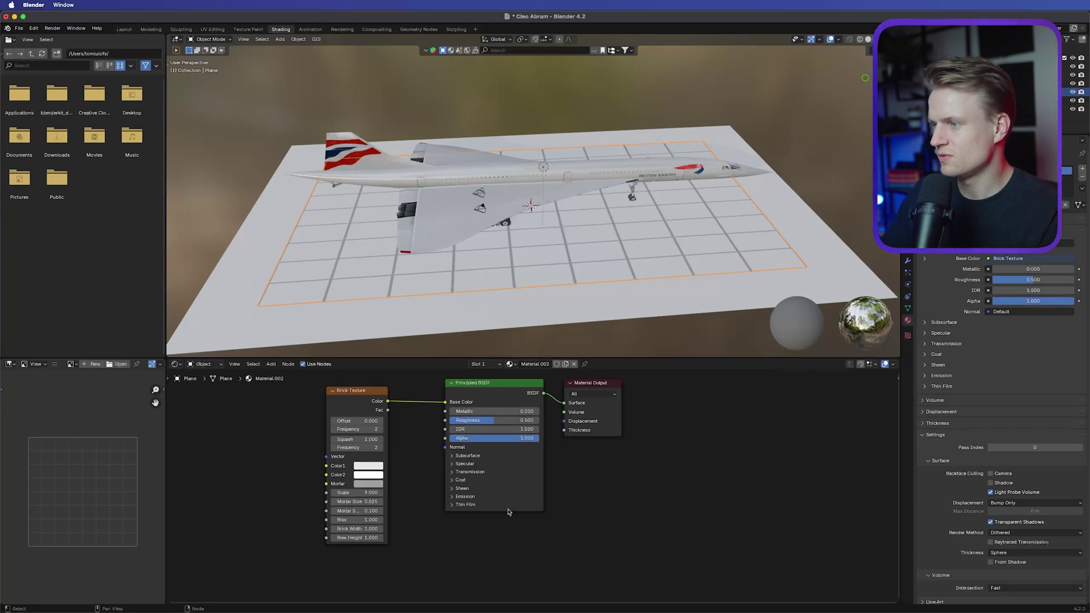
double_click(375, 502)
left_click(350, 502)
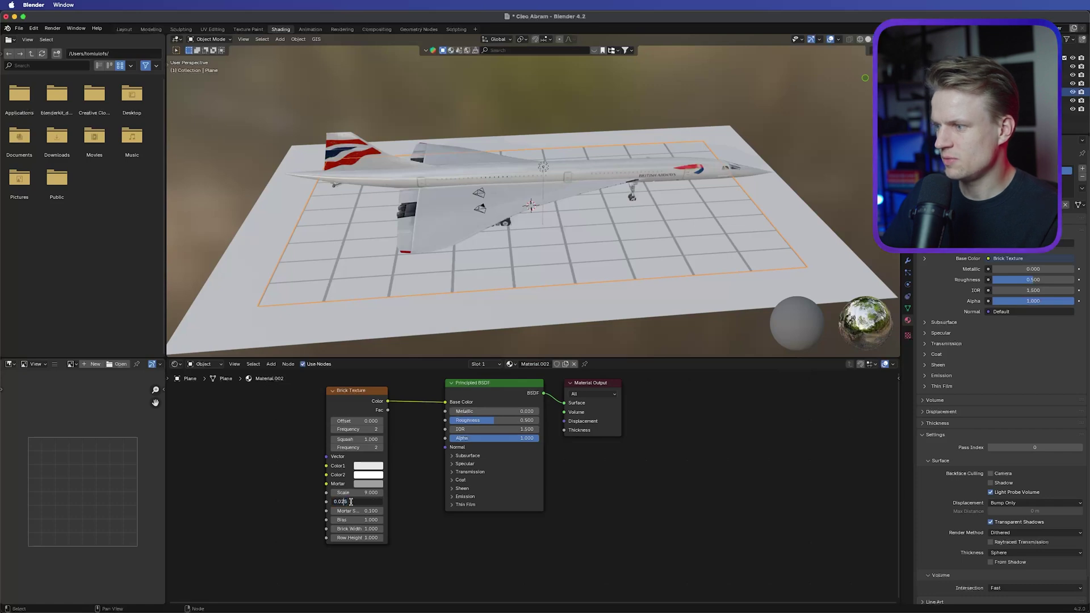
type("1")
key("Return")
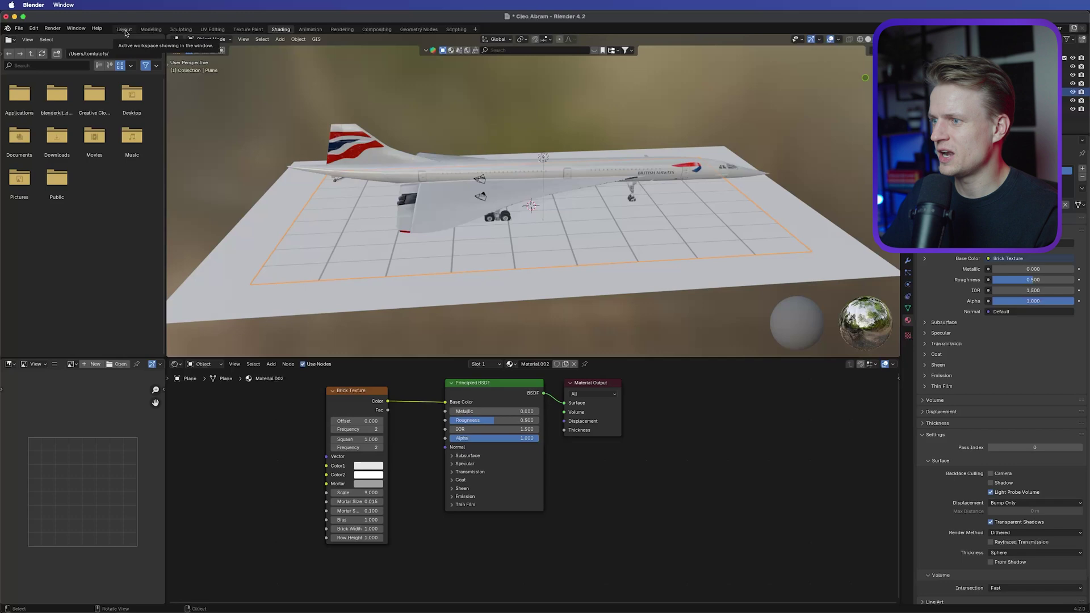
Return to the Layout workspace, save, and enable Material Preview shading.
left_click(124, 29)
key("ctrl+s")
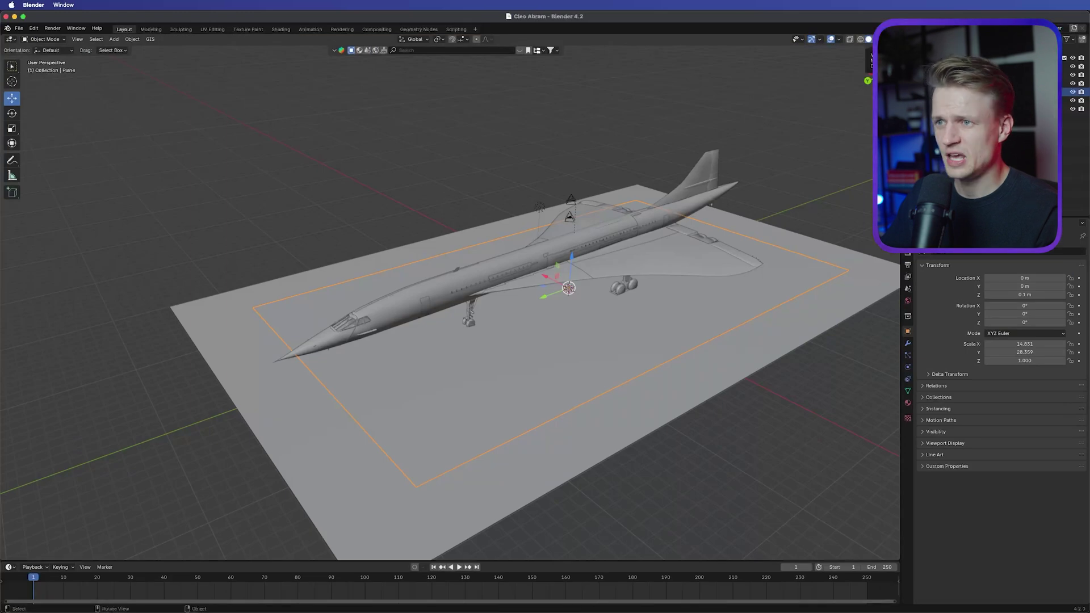
left_click(877, 39)
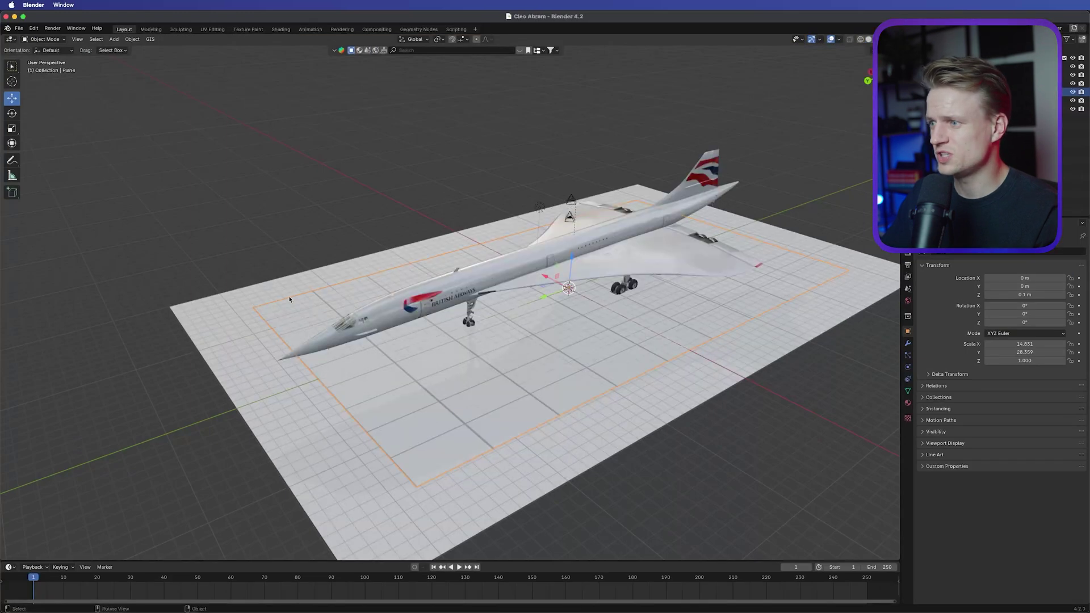
middle_click_drag(291, 298, 461, 285)
Select the extra light Light.001 and delete it.
left_click(460, 286)
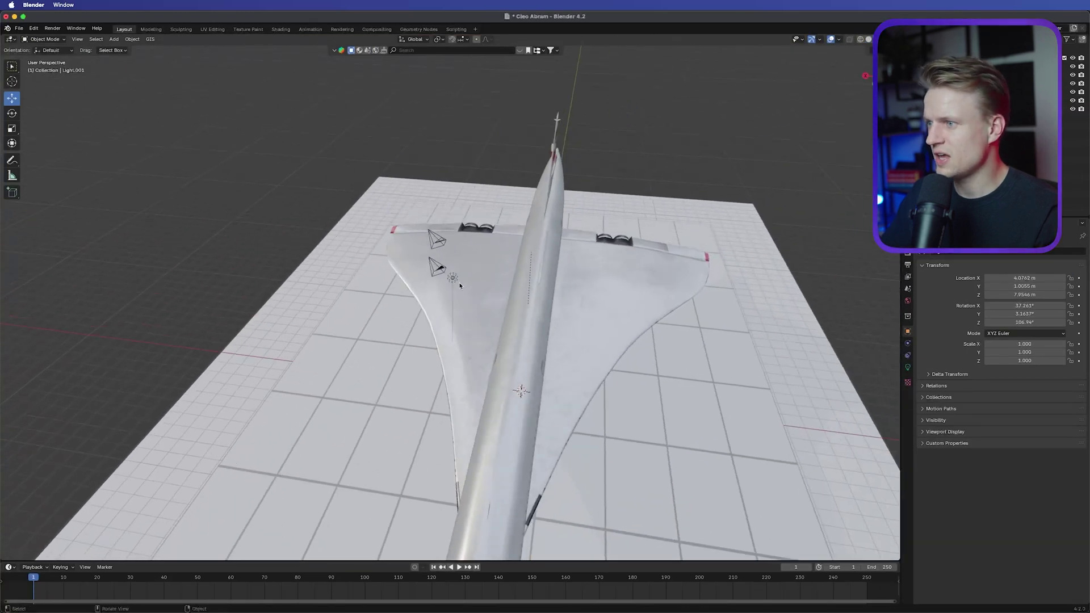
left_click(455, 279)
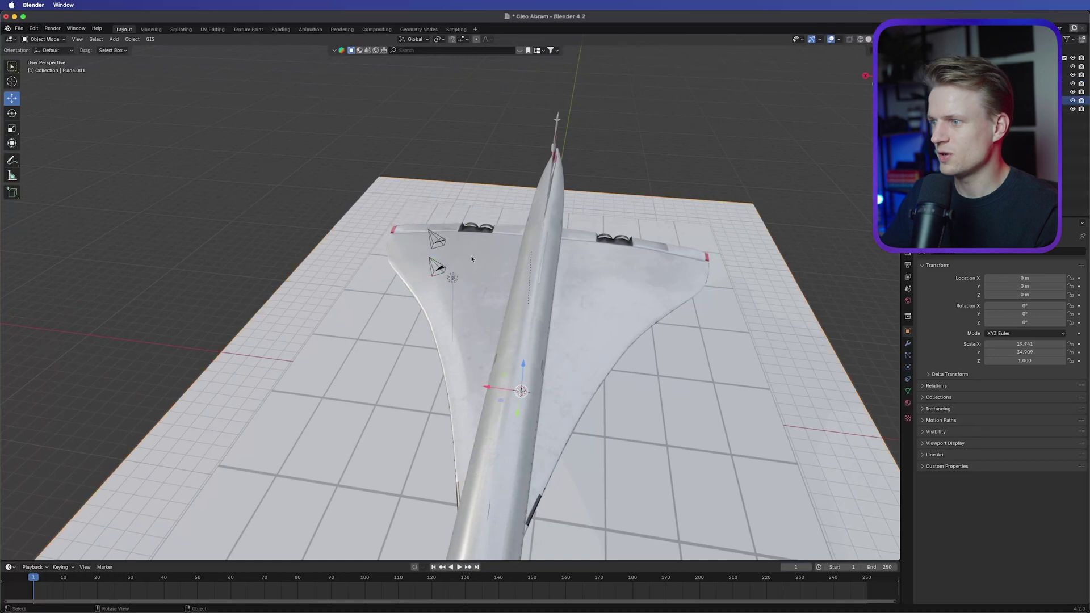
left_click(453, 278)
key("x")
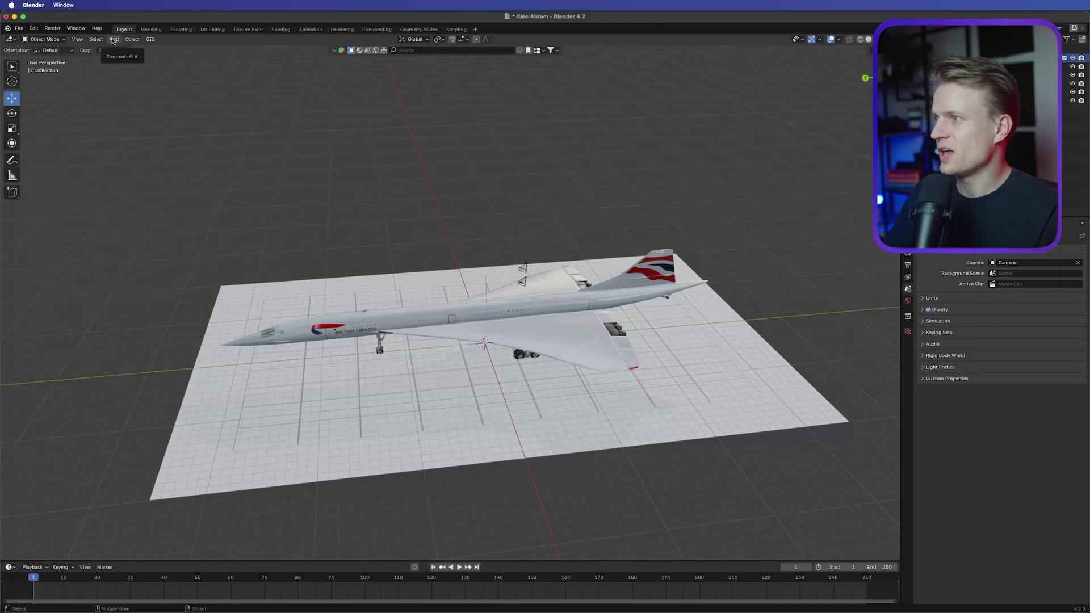
Add a Sun light, show its Light properties, and save the file.
left_click(114, 39)
mouse_move(142, 152)
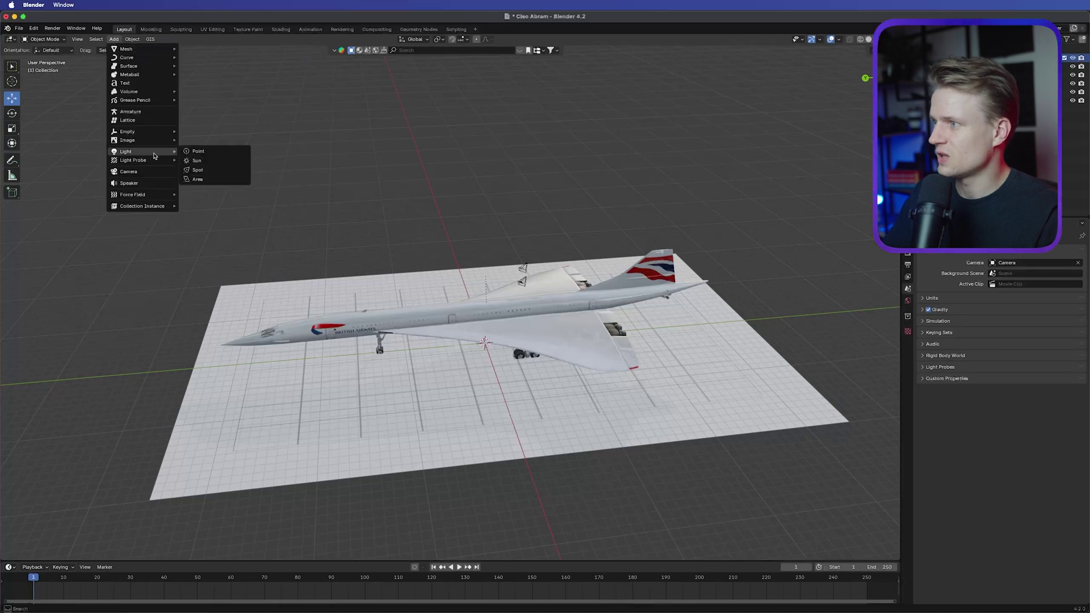
left_click(197, 160)
left_click(907, 367)
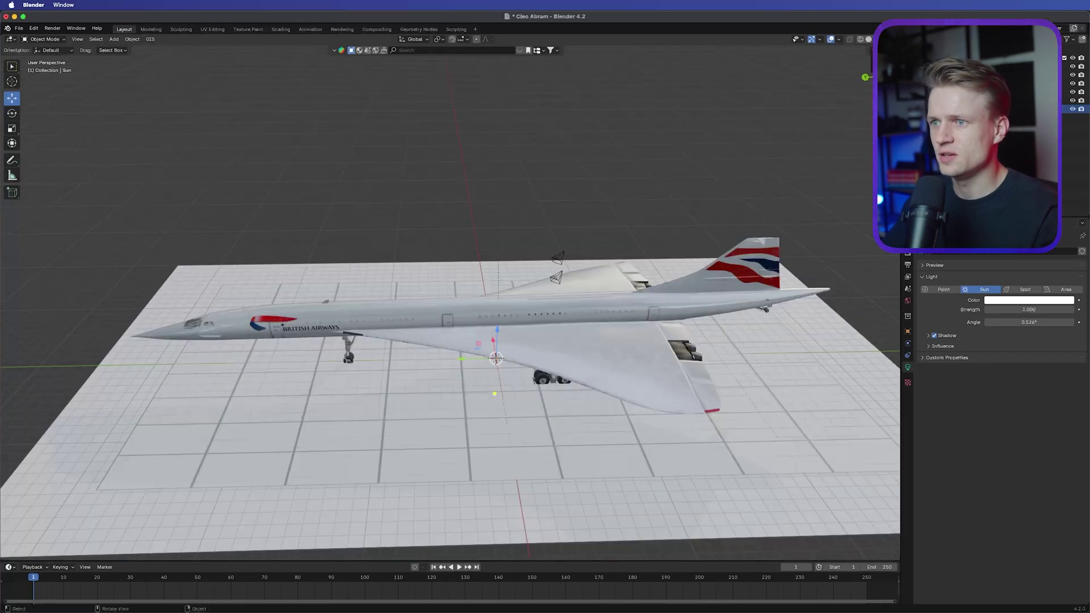
key("super+s")
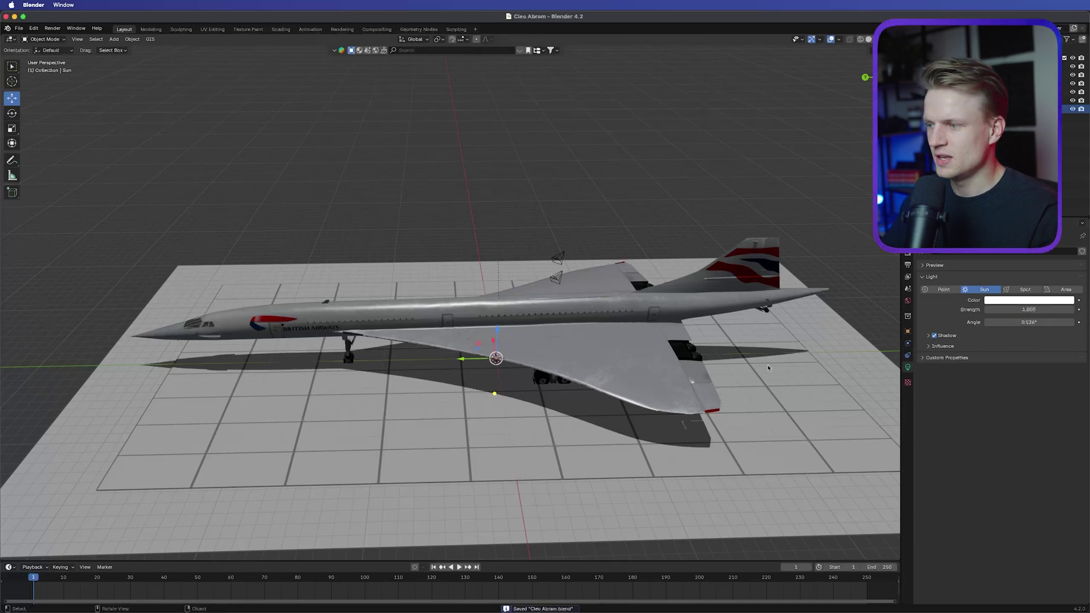
Widen the Sun's angle to 53.7° and orbit to check the Concorde's soft shadows.
middle_click_drag(570, 405, 591, 400)
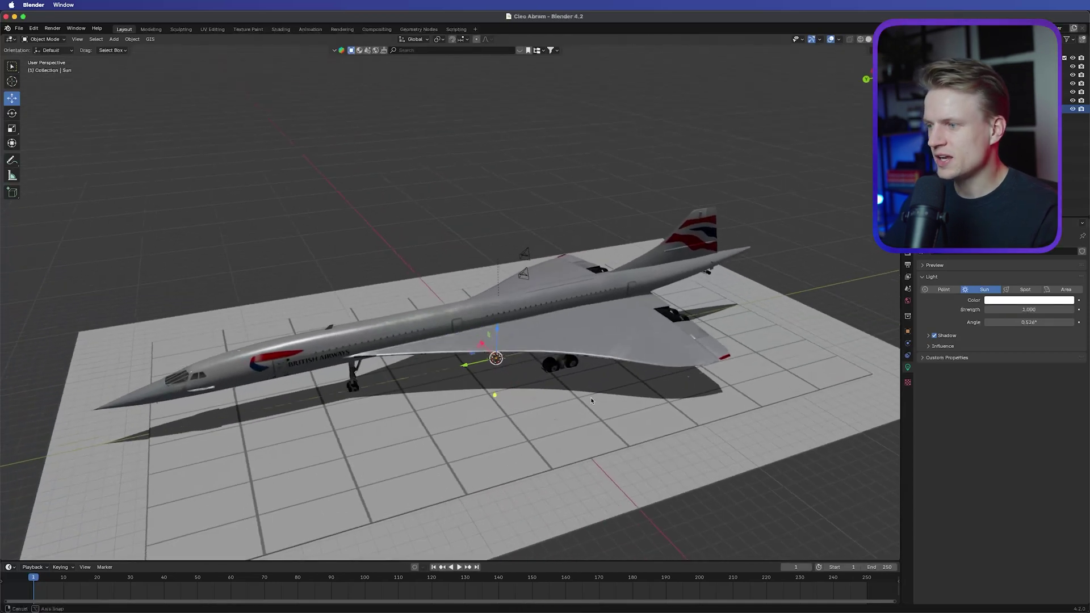
left_click(1043, 300)
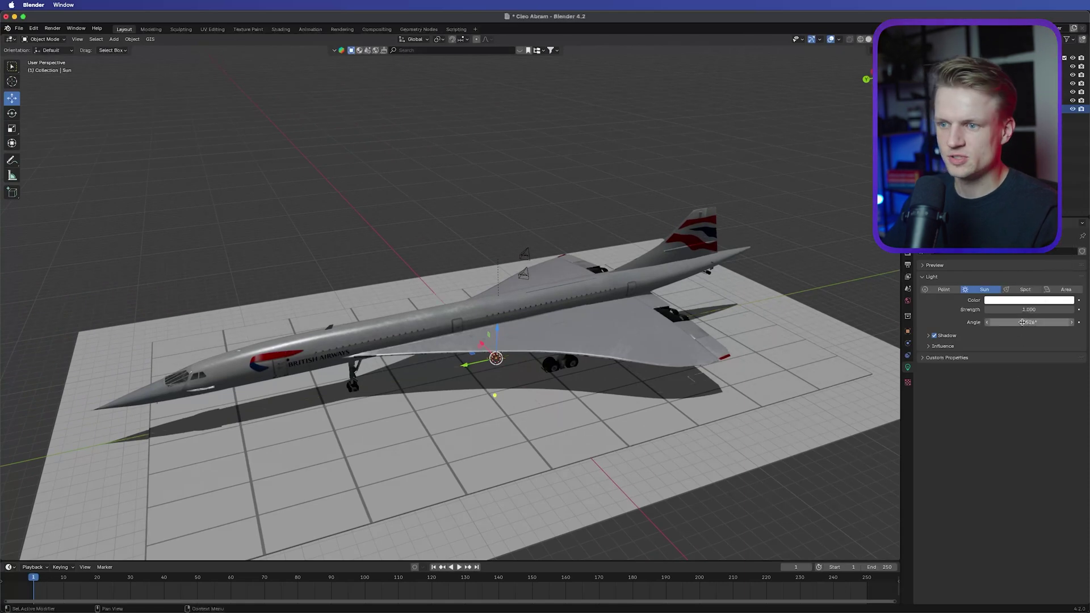
left_click_drag(1019, 322, 1019, 323)
middle_click_drag(465, 392, 609, 390)
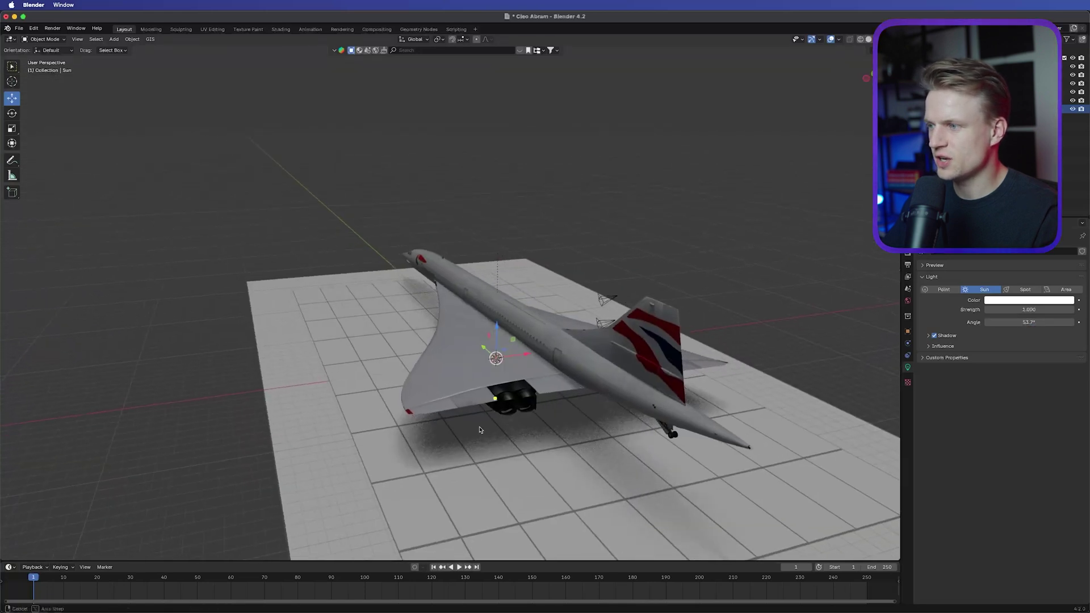
left_click(605, 299)
middle_click_drag(605, 299, 697, 266)
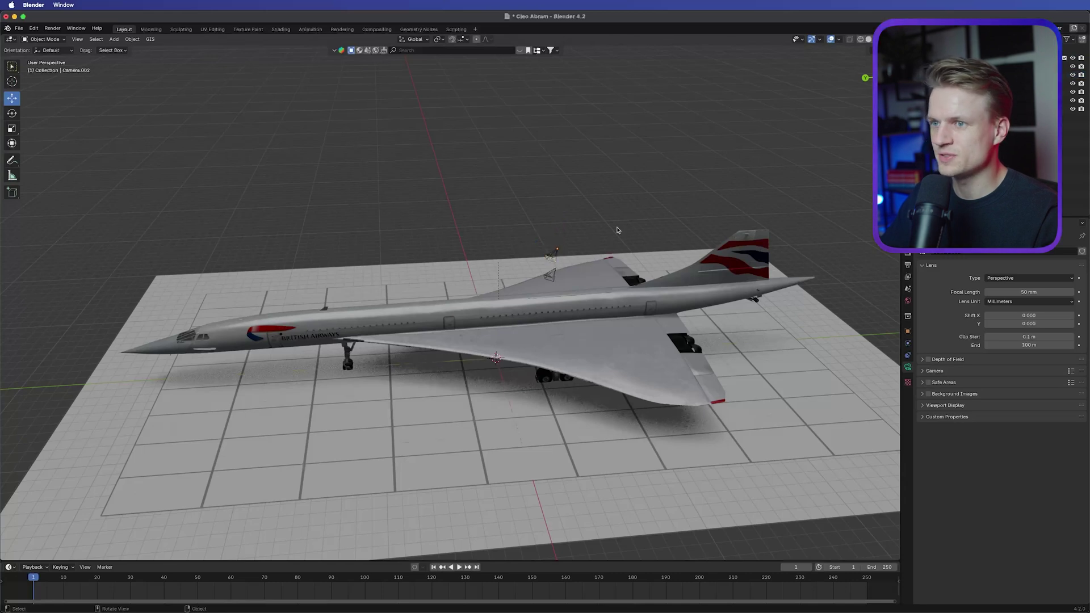
Align the active camera to the current viewport view.
left_click(77, 39)
mouse_move(131, 168)
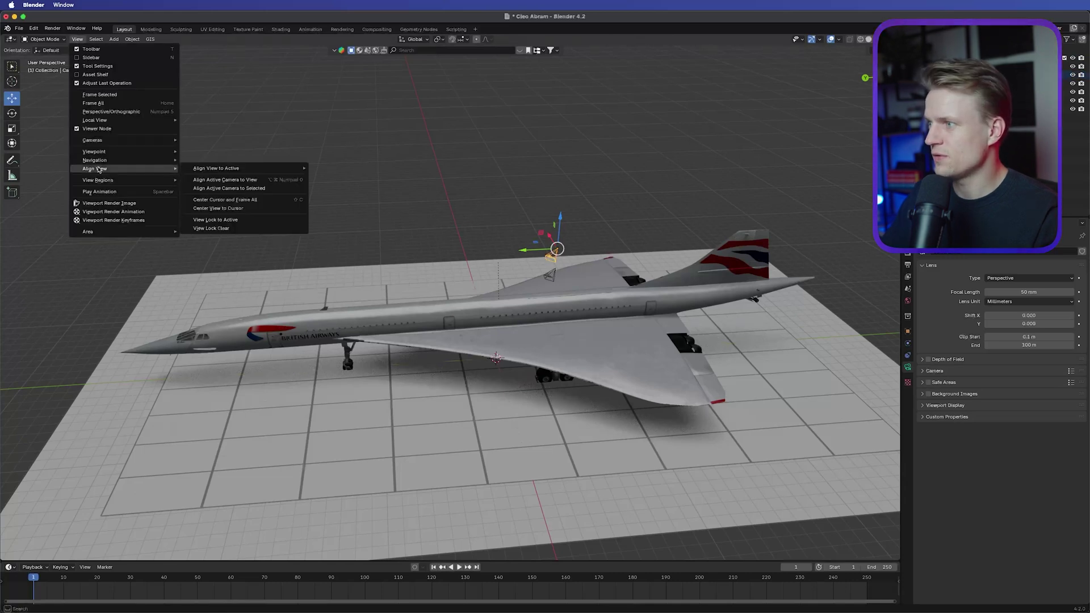
left_click(241, 181)
left_click(907, 265)
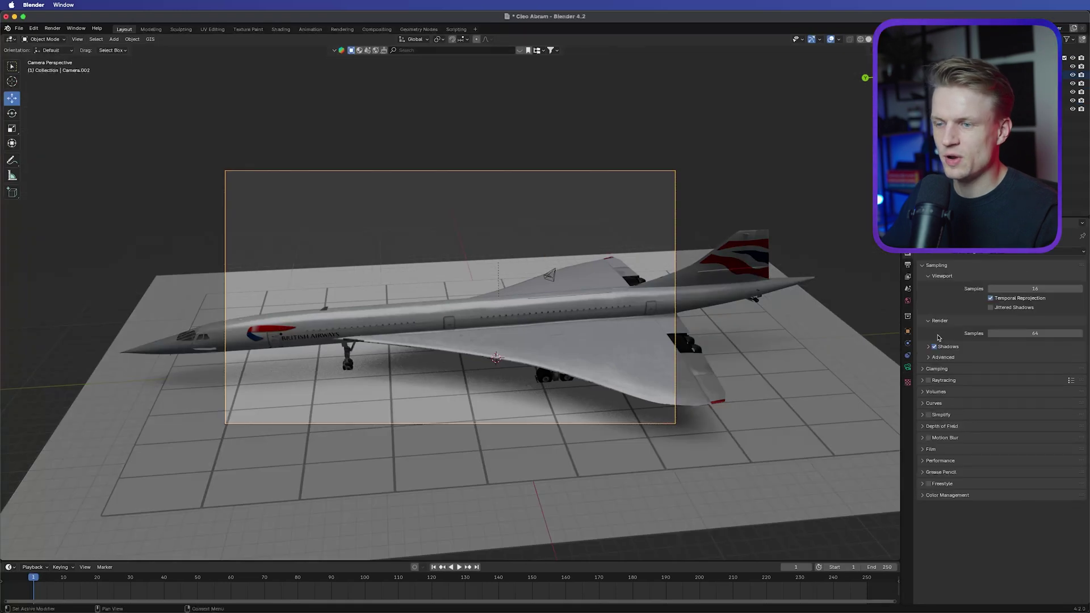
Keep EEVEE as the render engine after trying Cycles, and enable Raytracing.
scroll(999, 295, "up", 2)
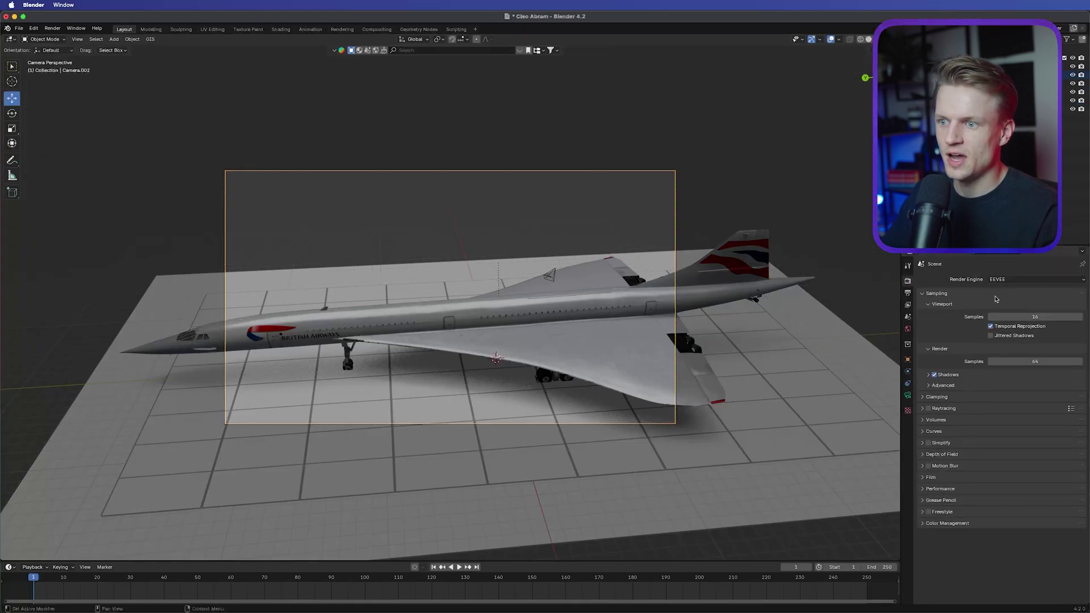
left_click(1005, 279)
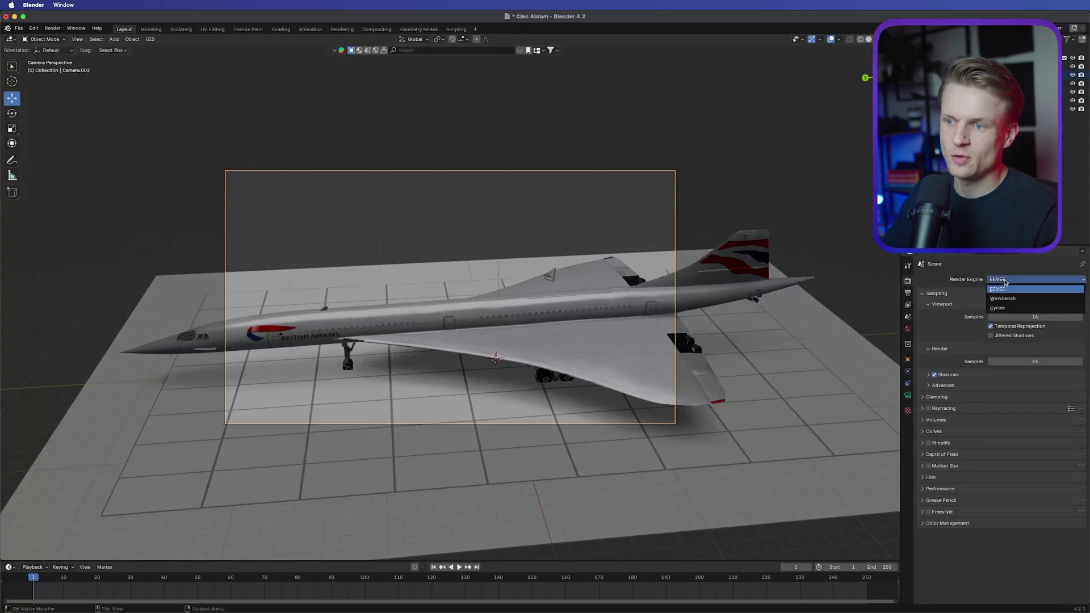
left_click(997, 308)
left_click(1006, 279)
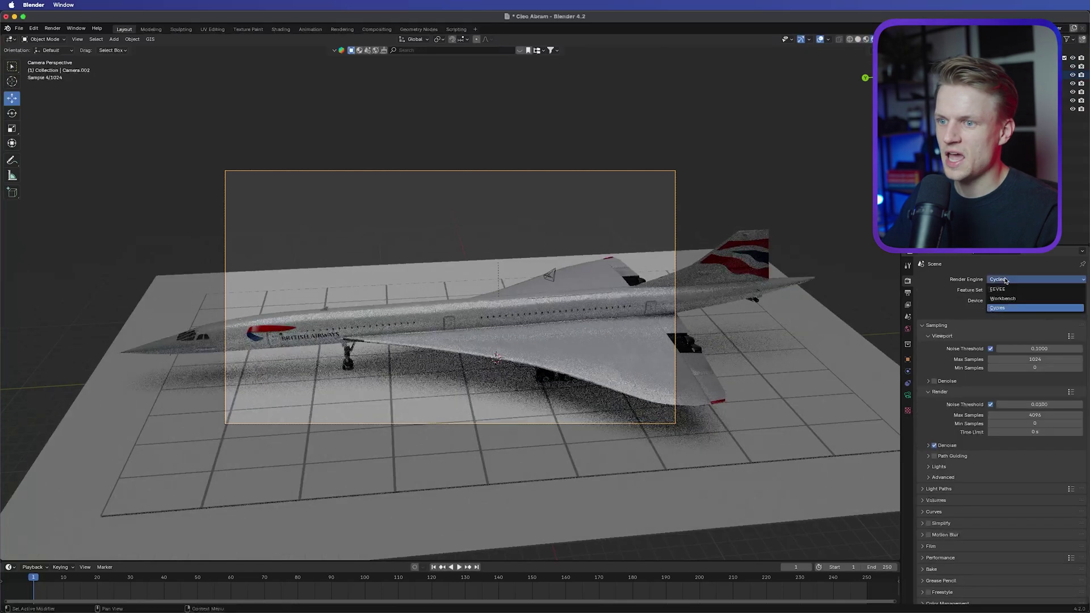
left_click(1002, 290)
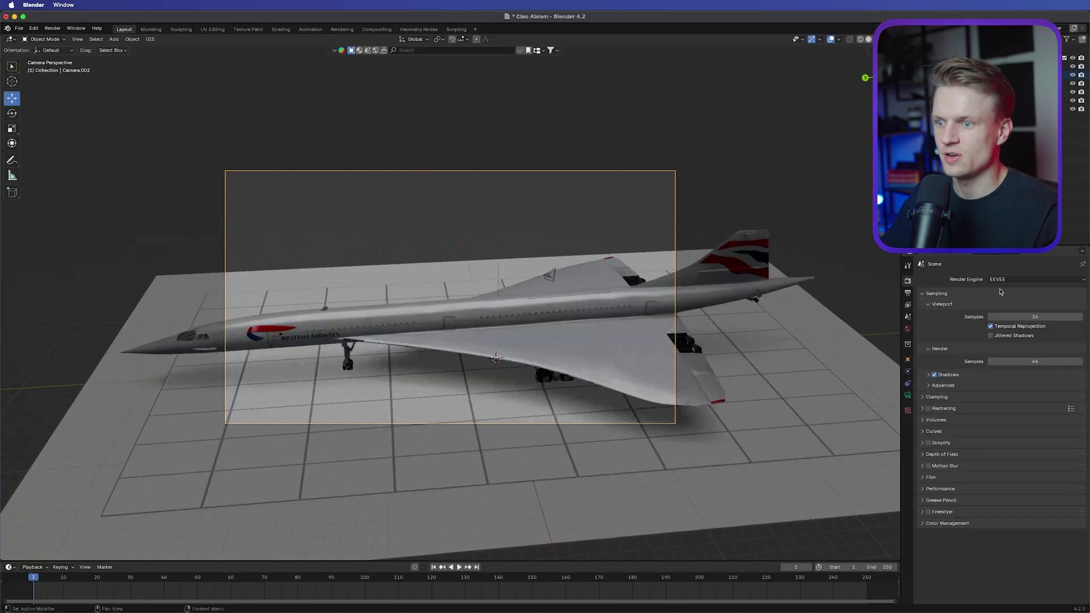
left_click(928, 408)
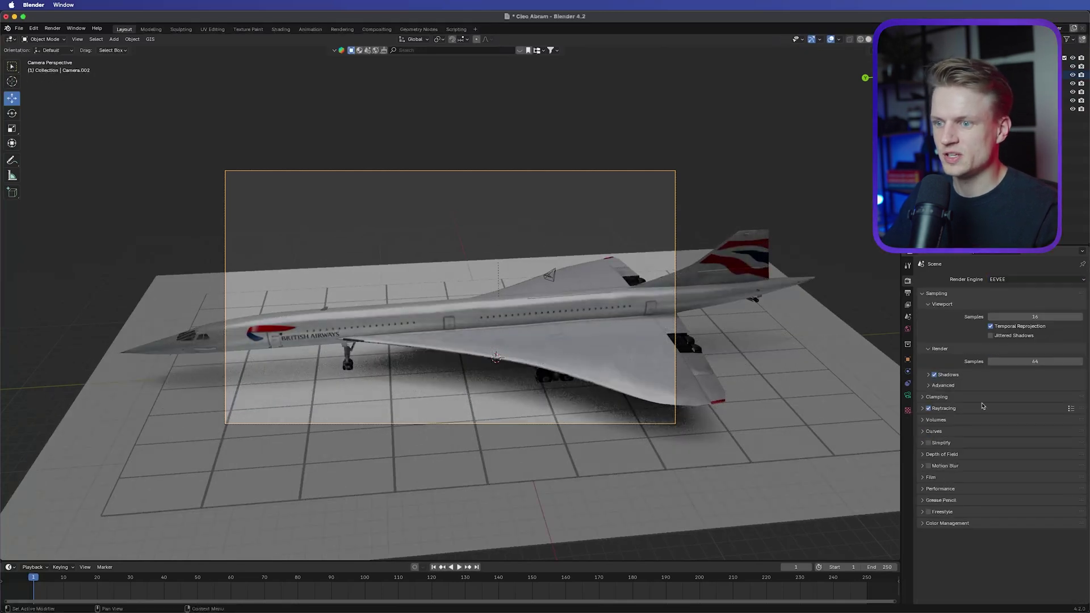
Set render samples to 32 and render a test frame.
left_click(1039, 362)
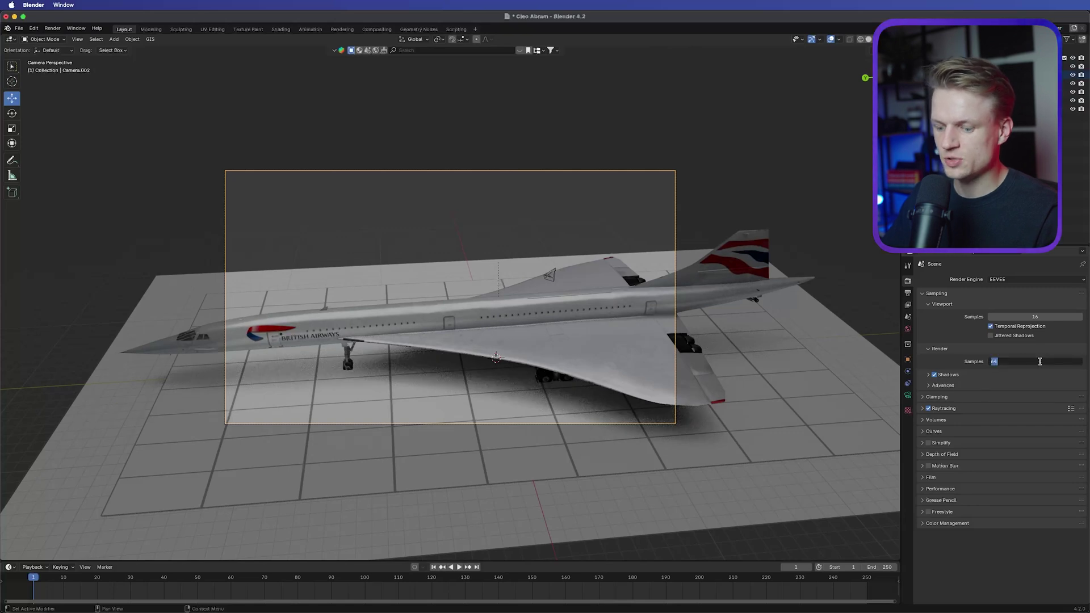
type("32")
key("Return")
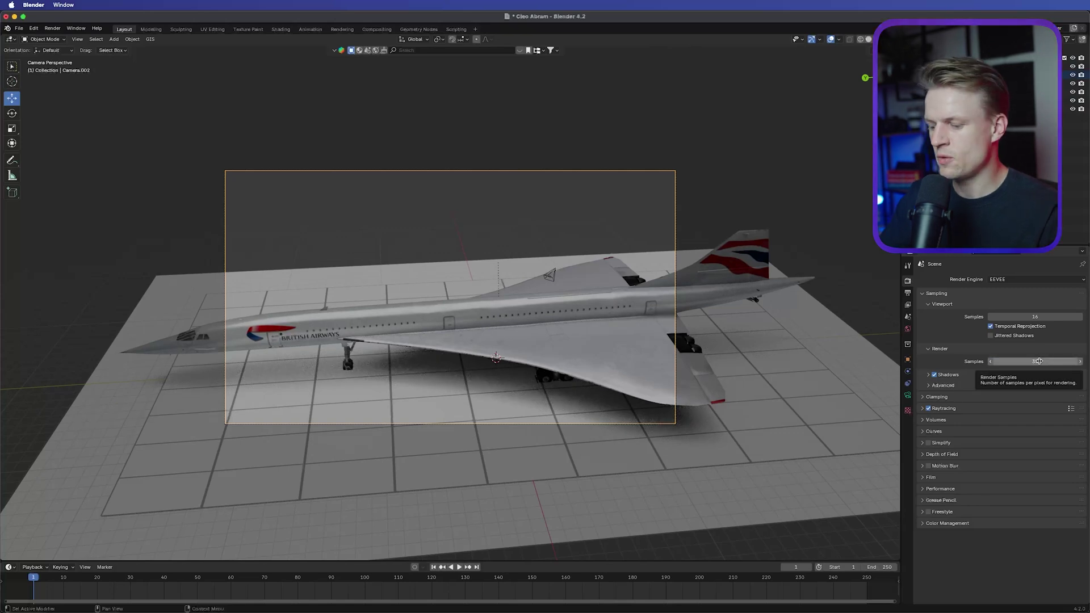
key("F12")
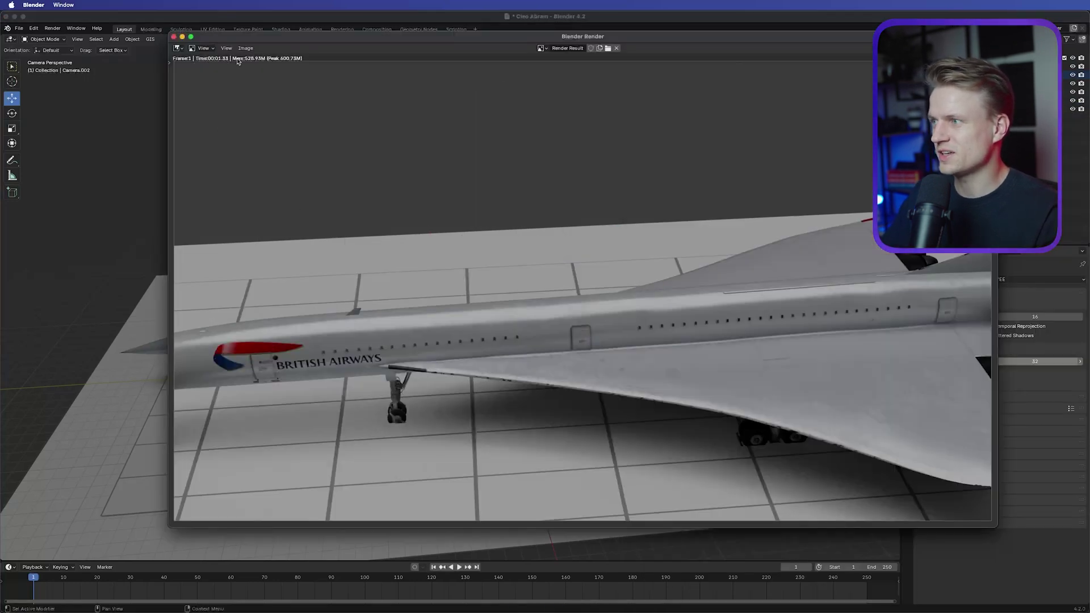
key("Escape")
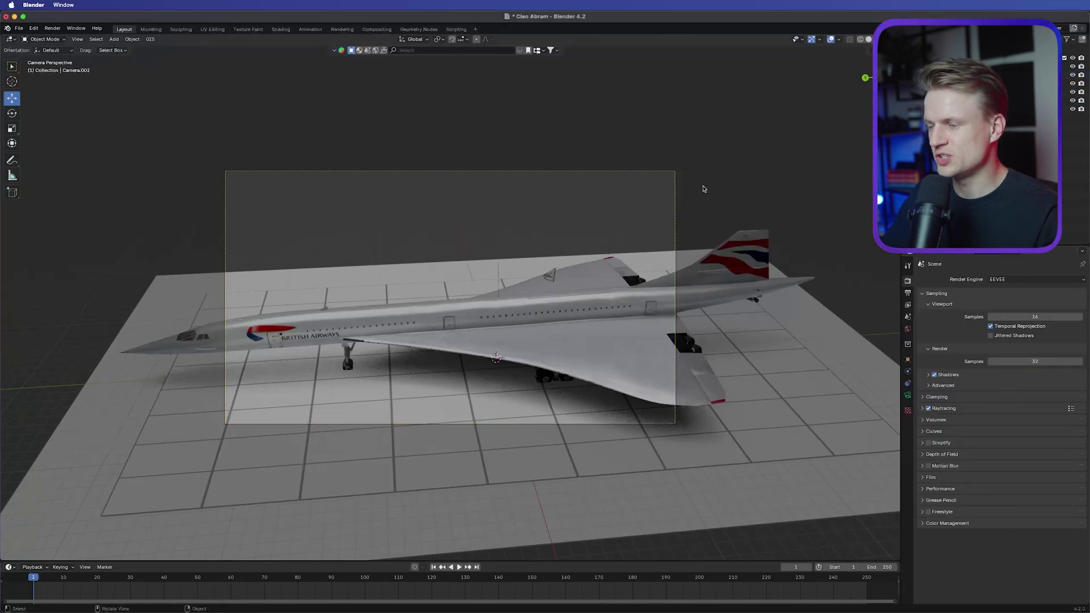
Leave camera view and orbit to a high rear view of the Concorde and grid.
middle_click(702, 189)
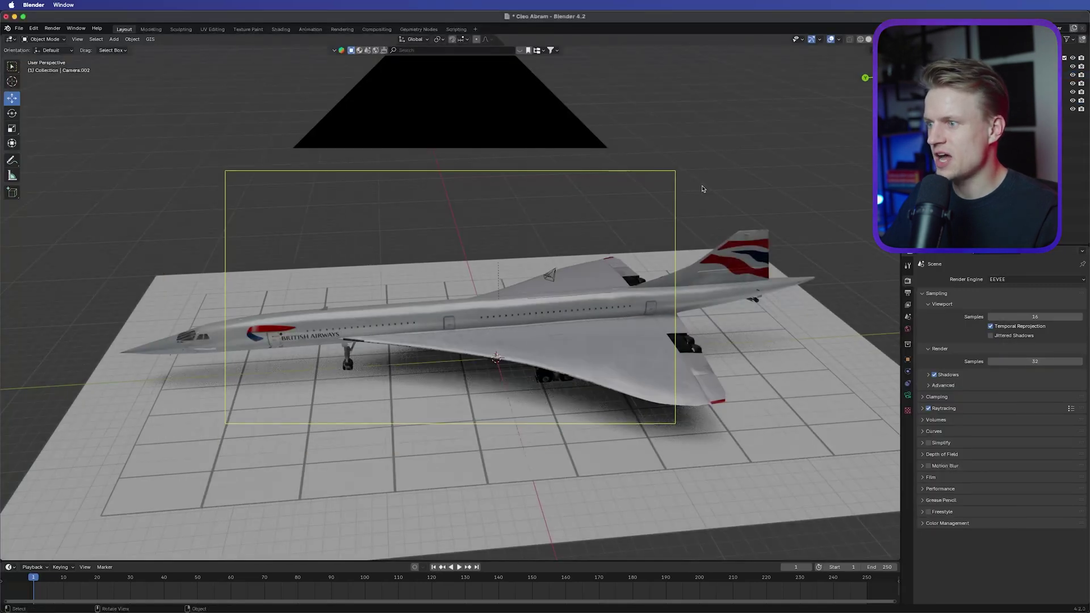
middle_click_drag(702, 189, 686, 187)
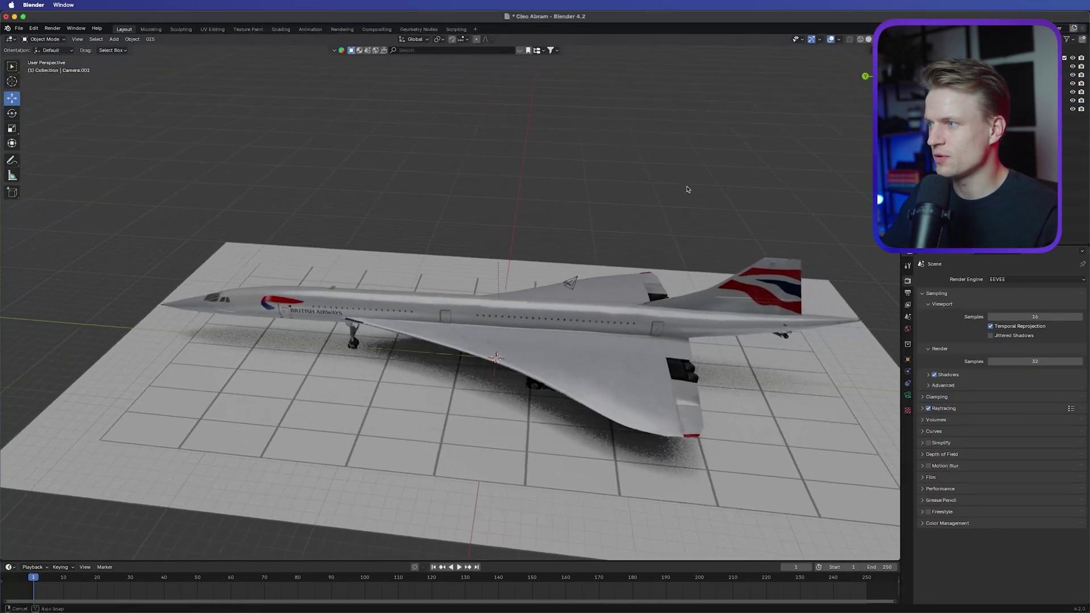
left_click(77, 39)
mouse_move(125, 151)
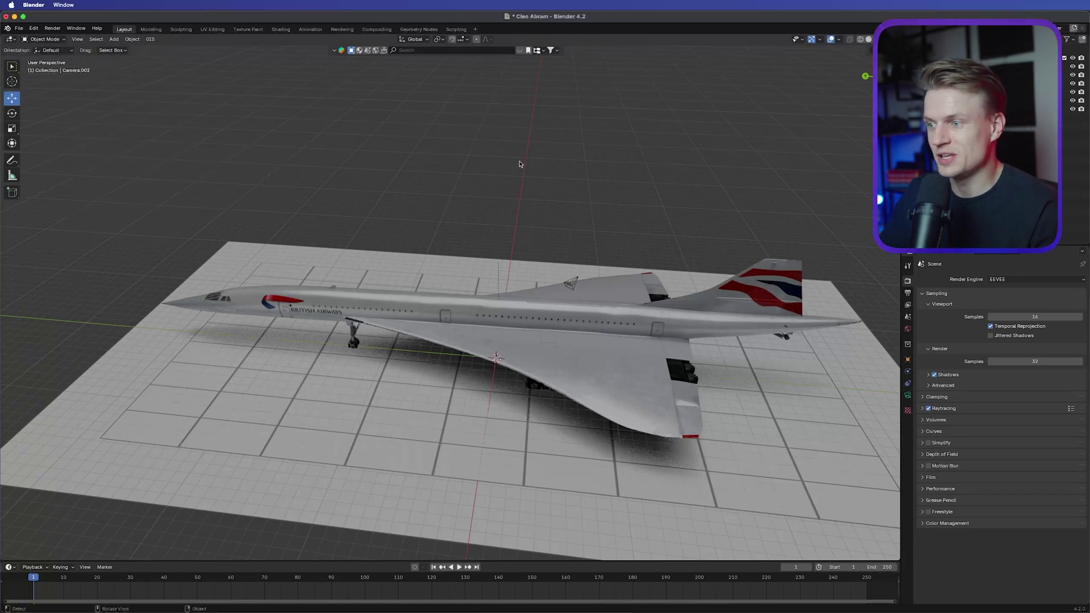
middle_click_drag(506, 224, 418, 312)
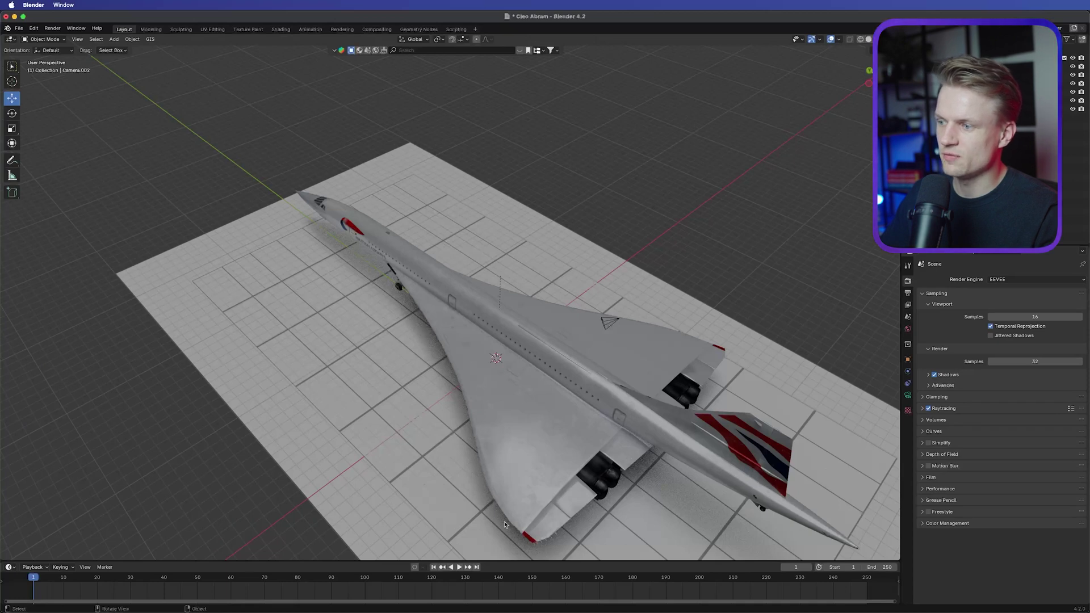
middle_click_drag(549, 454, 497, 332, "shift")
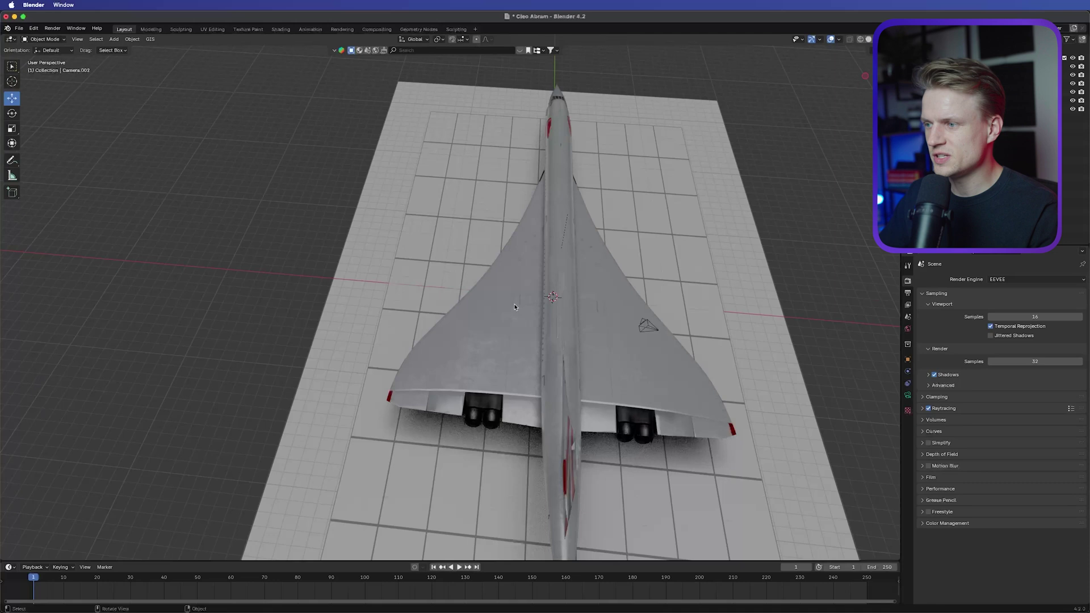
Inspect the jet from behind, try selecting the Sketchfab model hierarchy, then deselect.
left_click(495, 336)
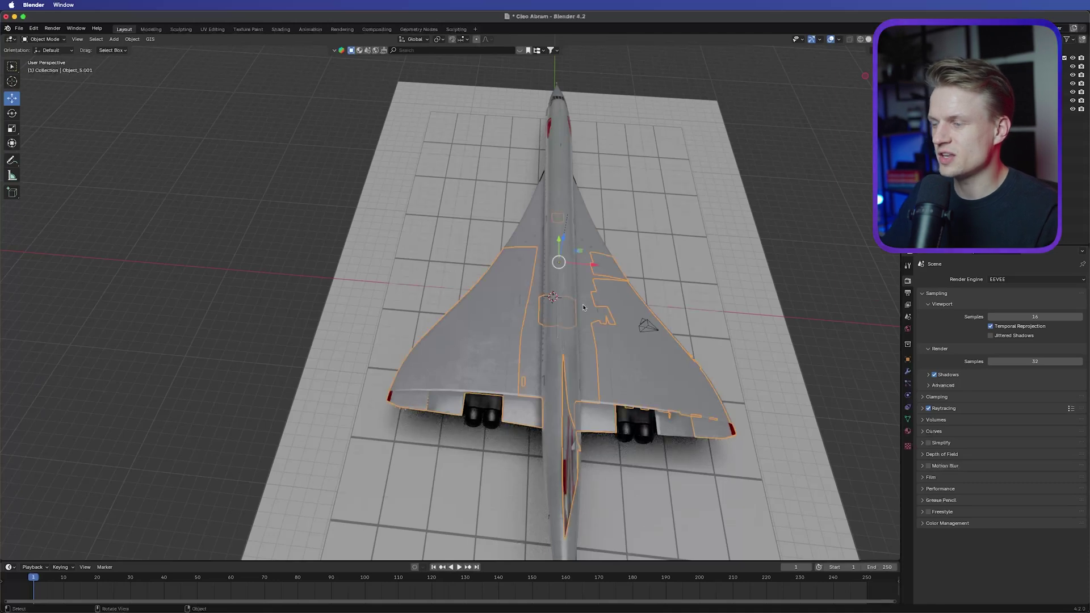
scroll(625, 376, "up", 3)
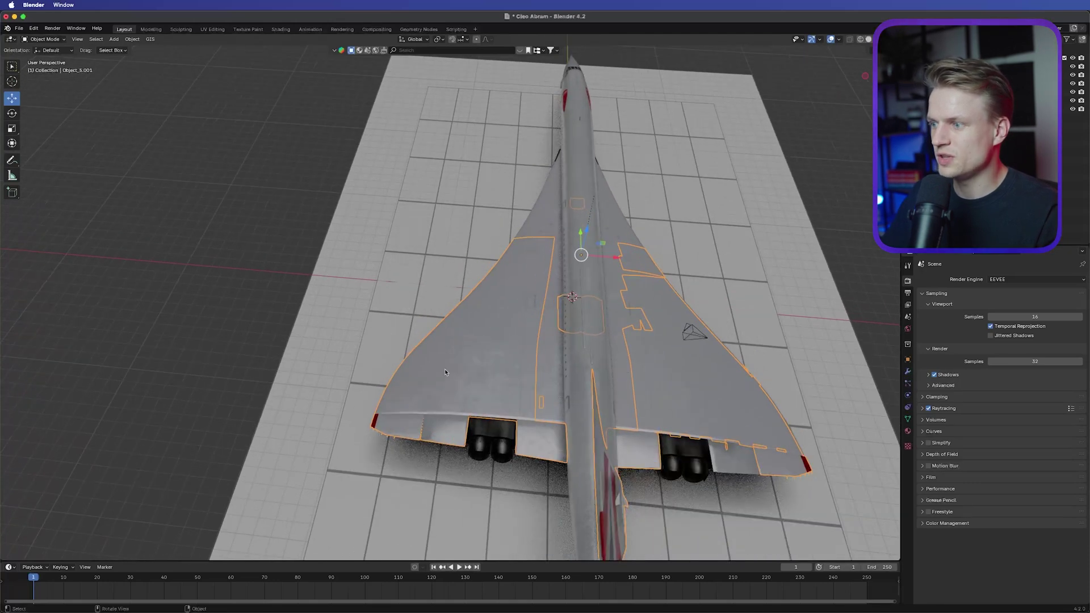
middle_click_drag(541, 390, 486, 306)
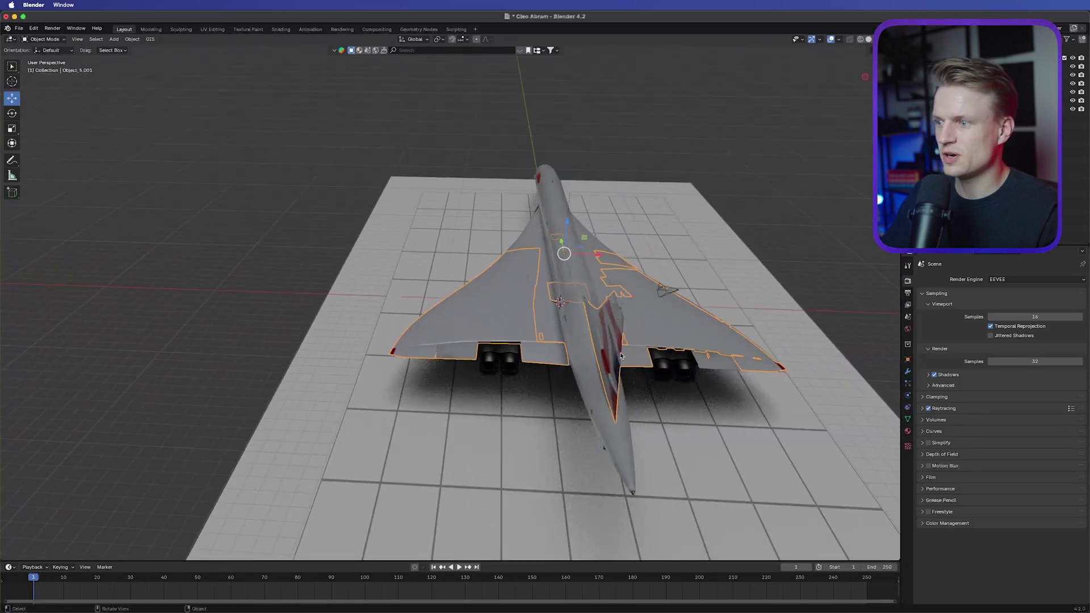
middle_click_drag(606, 343, 504, 242)
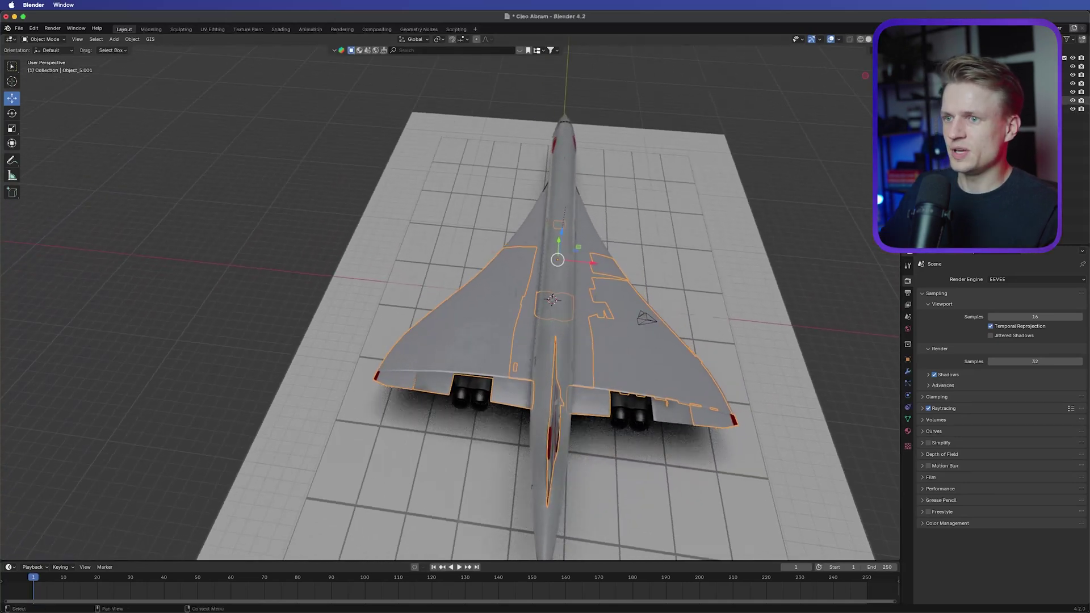
left_click(999, 100)
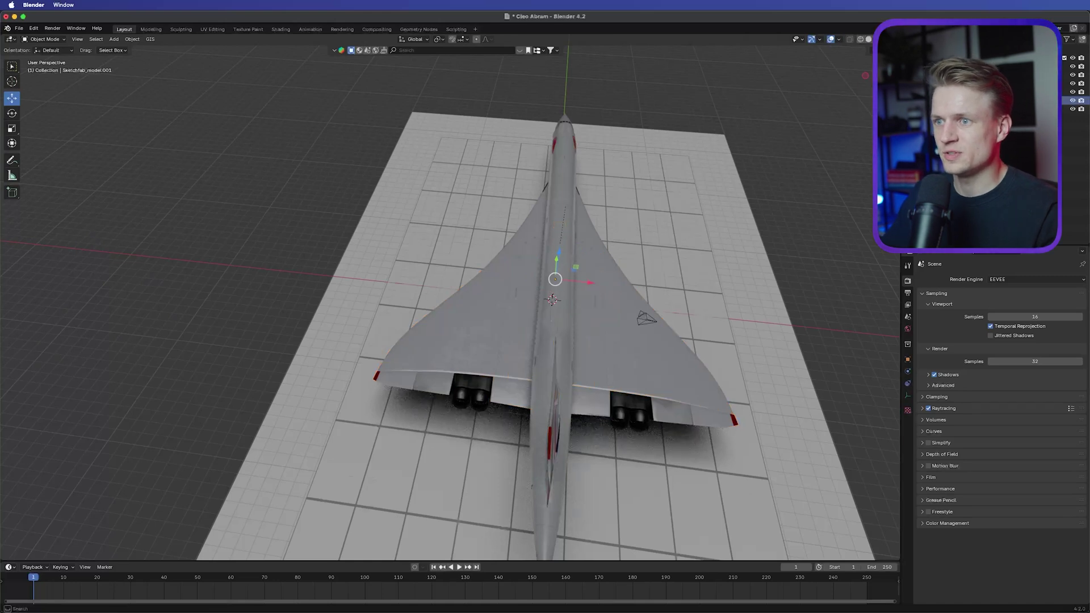
left_click(999, 100)
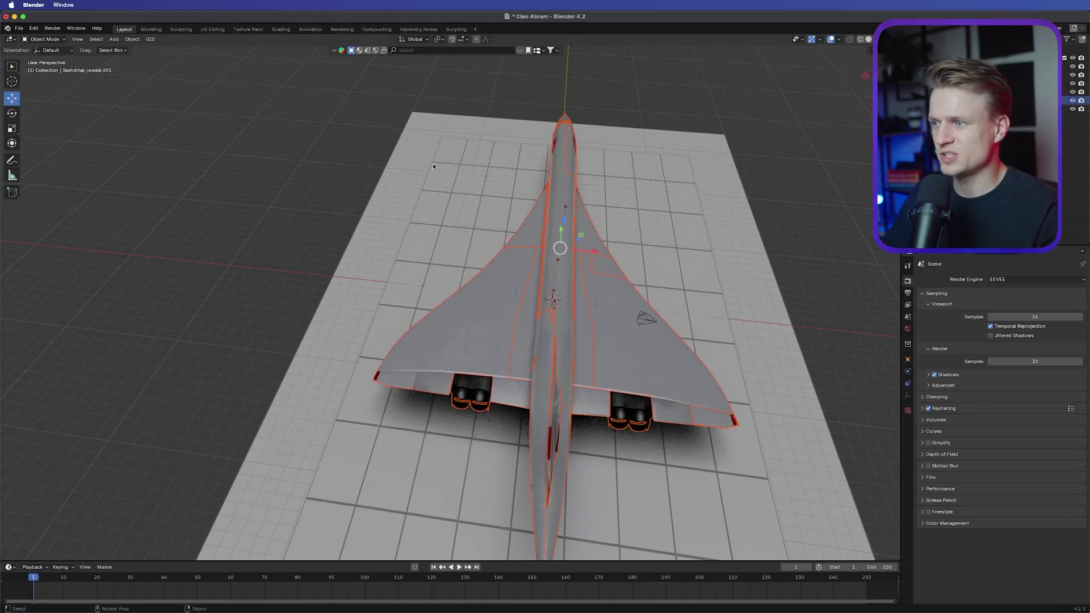
left_click(248, 178)
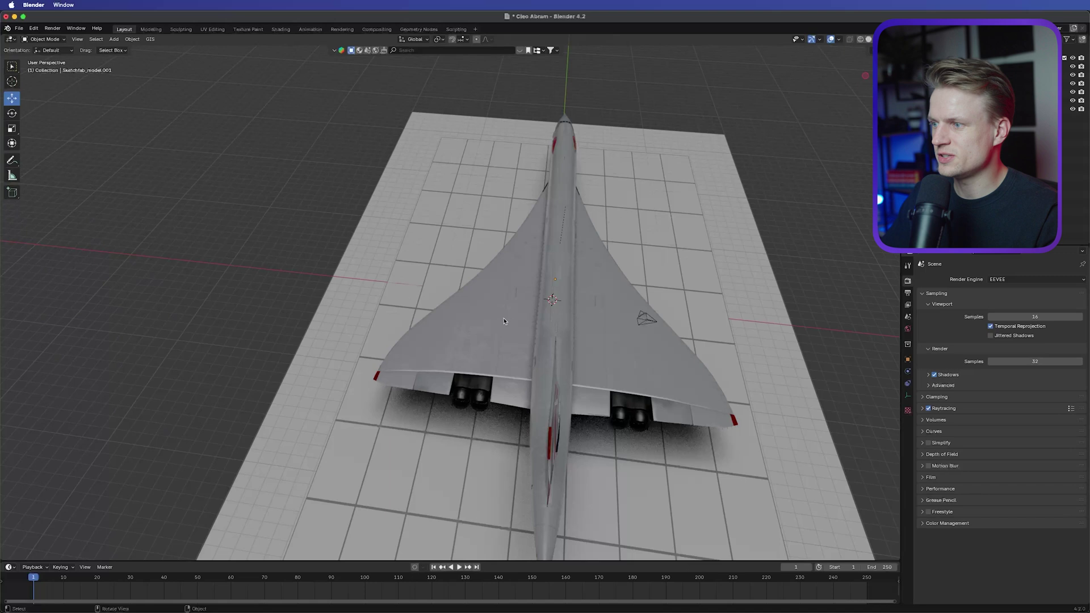
Select the wing, then Shift-add the other jet parts to the selection.
left_click(485, 329)
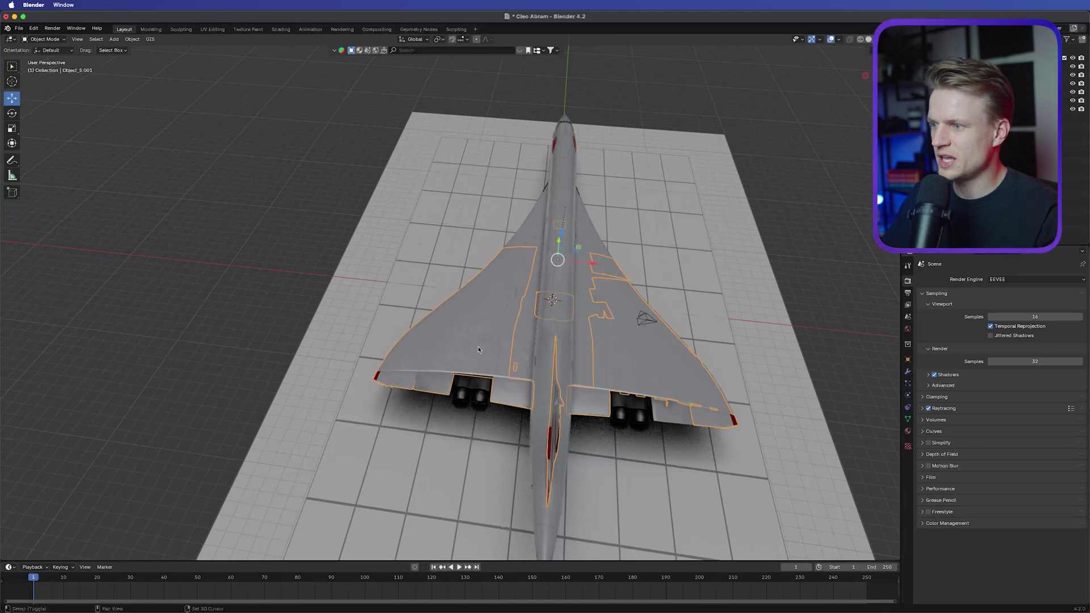
left_click(526, 339, "shift")
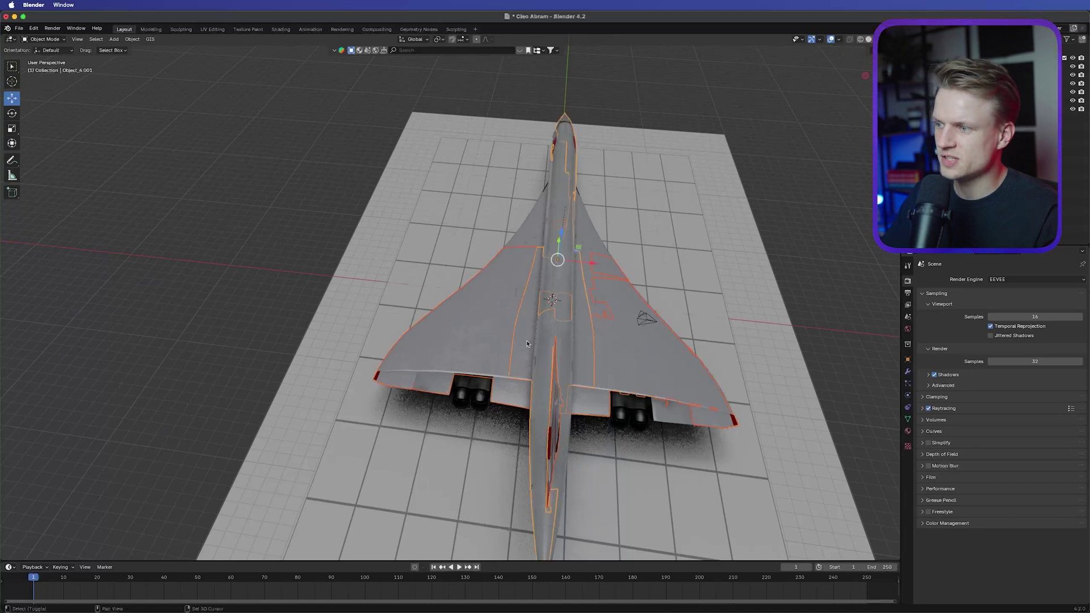
left_click(526, 229, "shift")
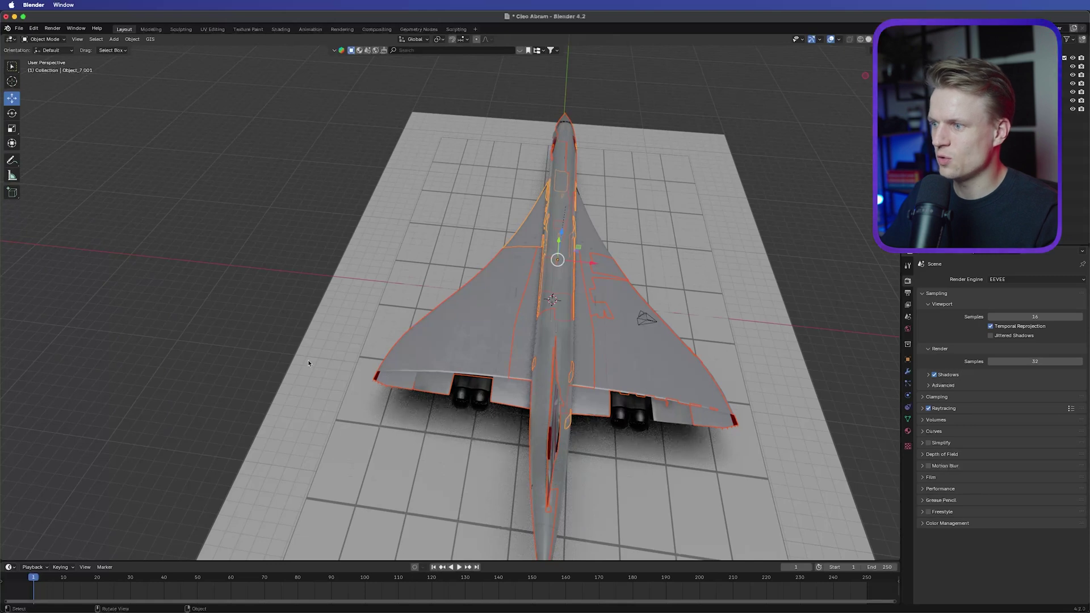
middle_click_drag(500, 322, 533, 291)
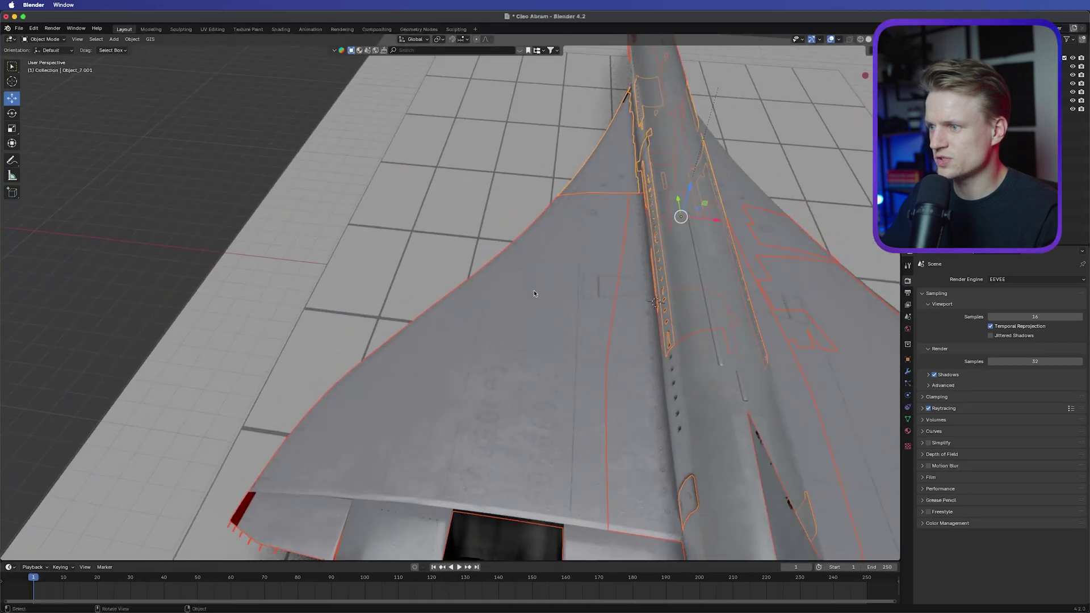
scroll(533, 290, "down", 5)
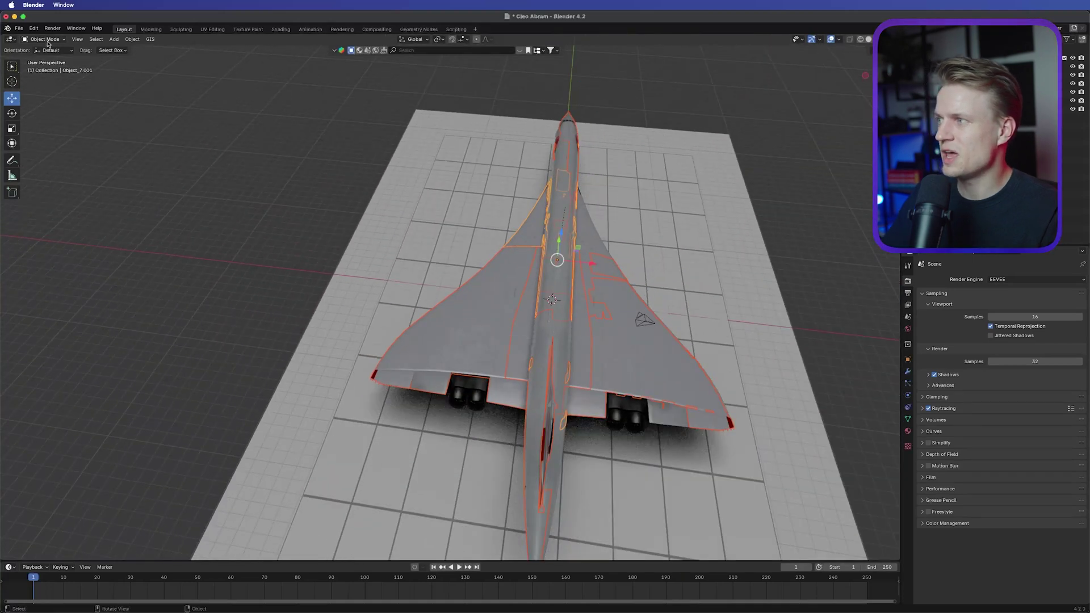
Enter Edit Mode on the selected parts and switch to the Top viewpoint.
left_click(48, 41)
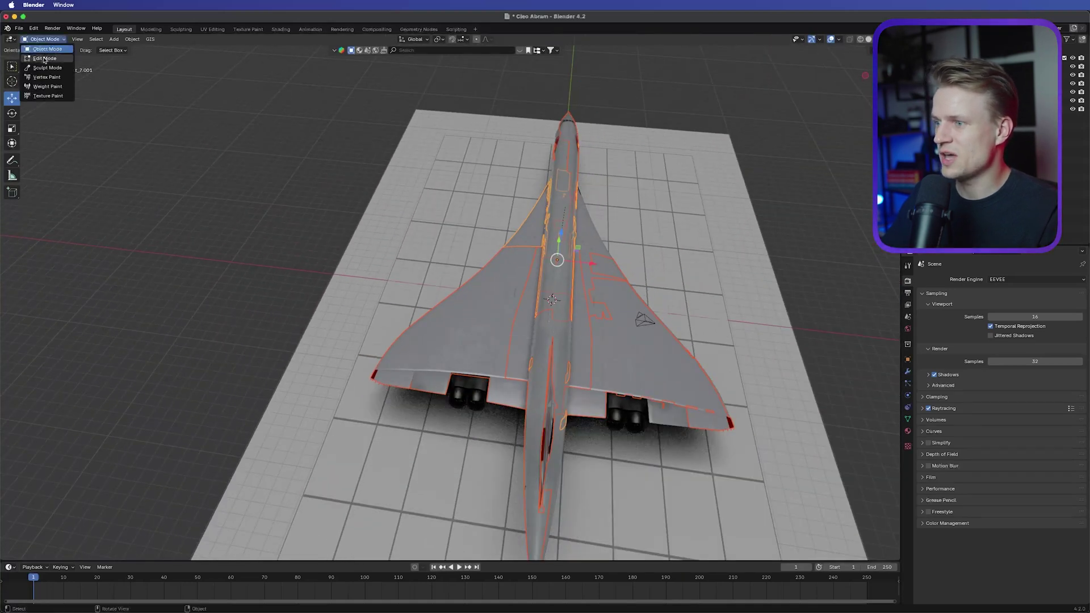
left_click(46, 57)
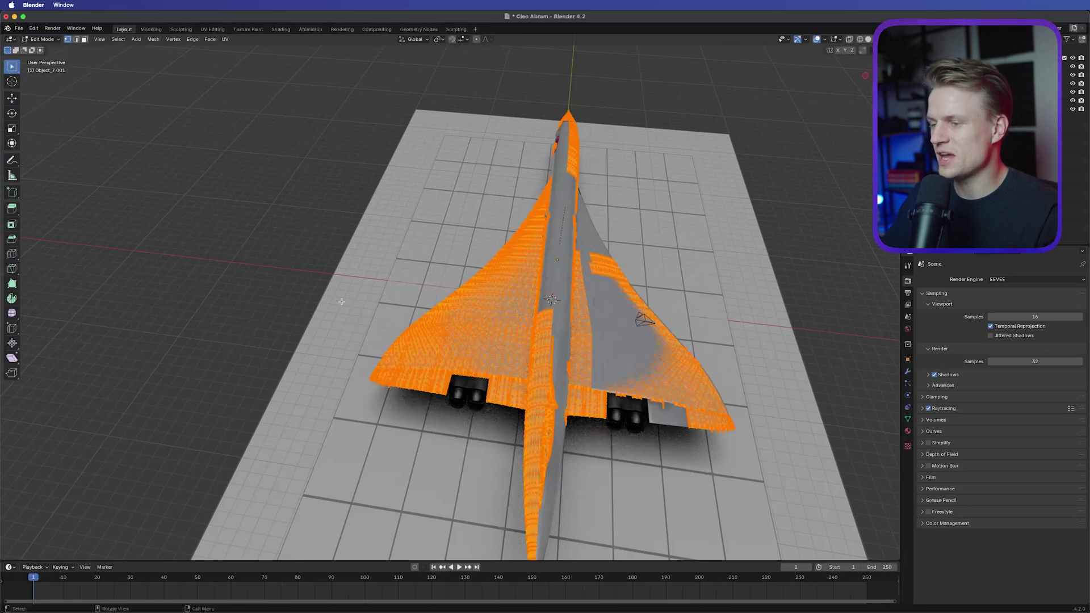
middle_click_drag(458, 304, 556, 177)
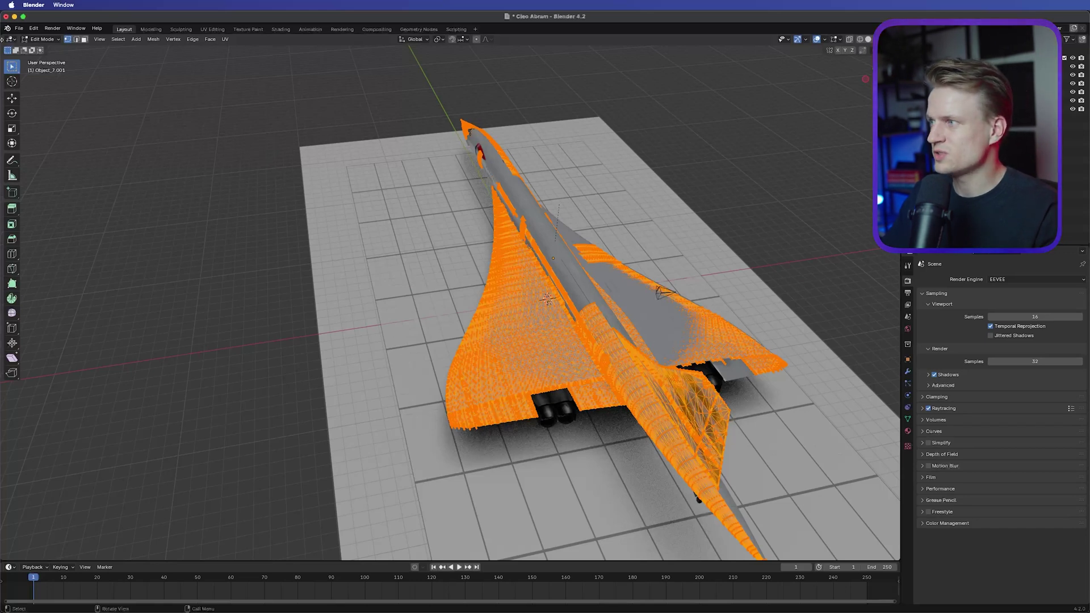
left_click(99, 39)
mouse_move(141, 152)
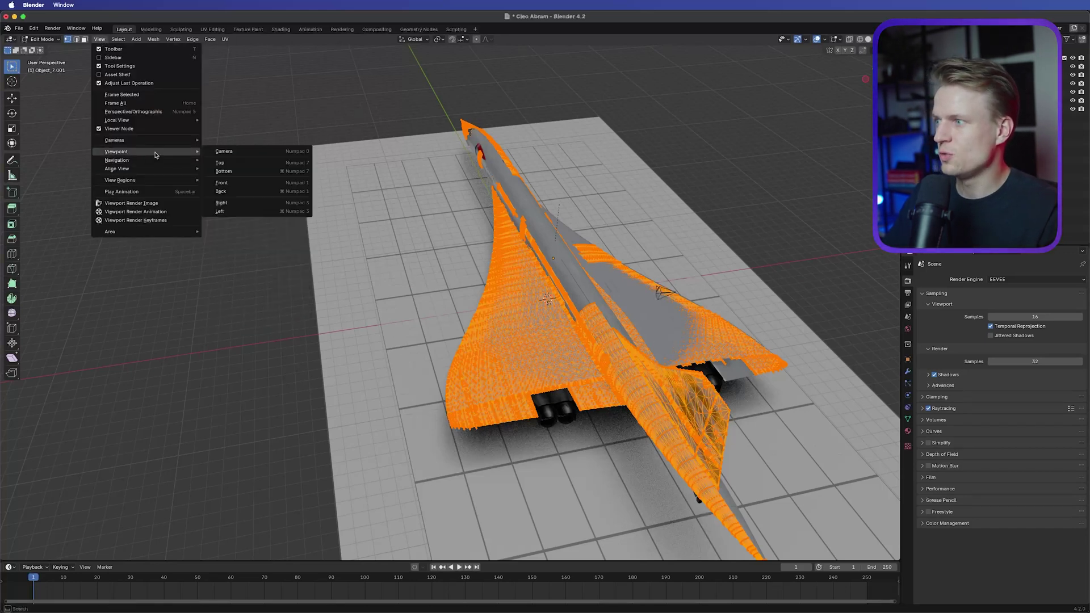
left_click(224, 164)
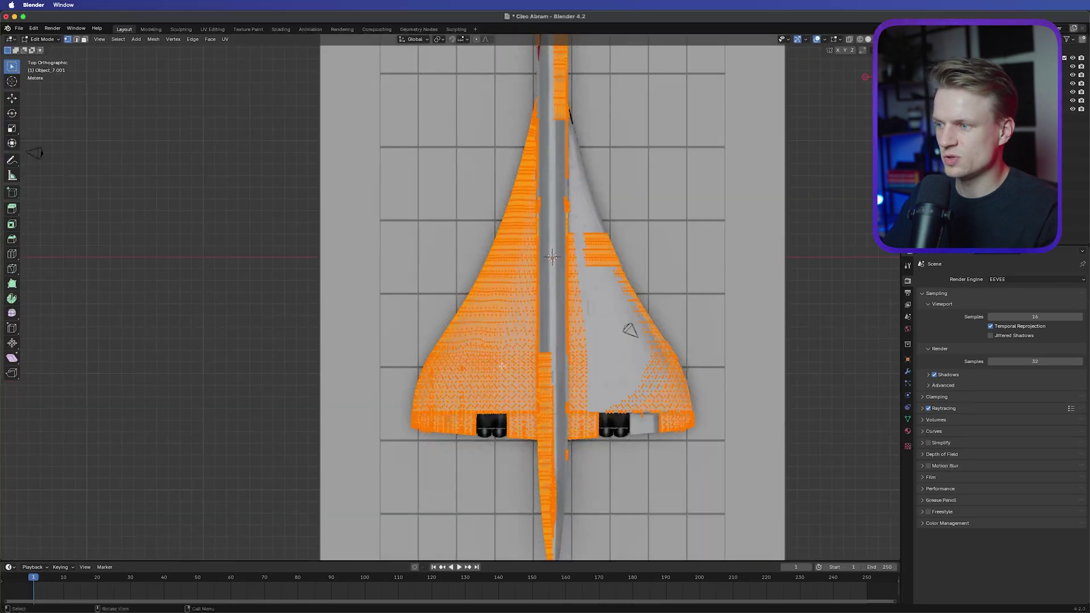
Enable X-ray and box-select the whole left wing half, including hidden geometry.
scroll(561, 319, "down", 2)
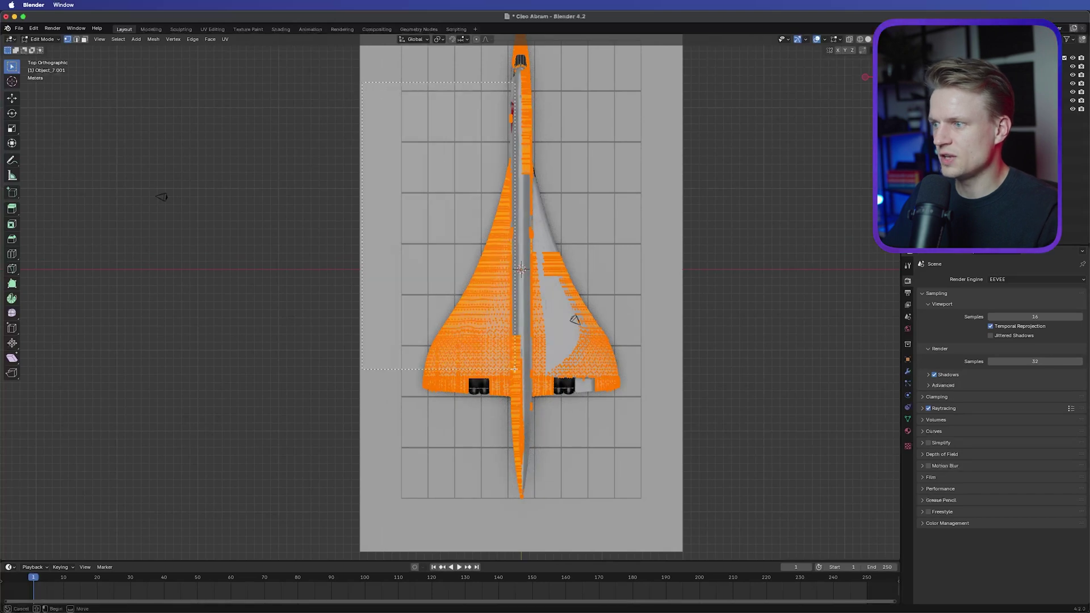
left_click_drag(362, 83, 508, 433)
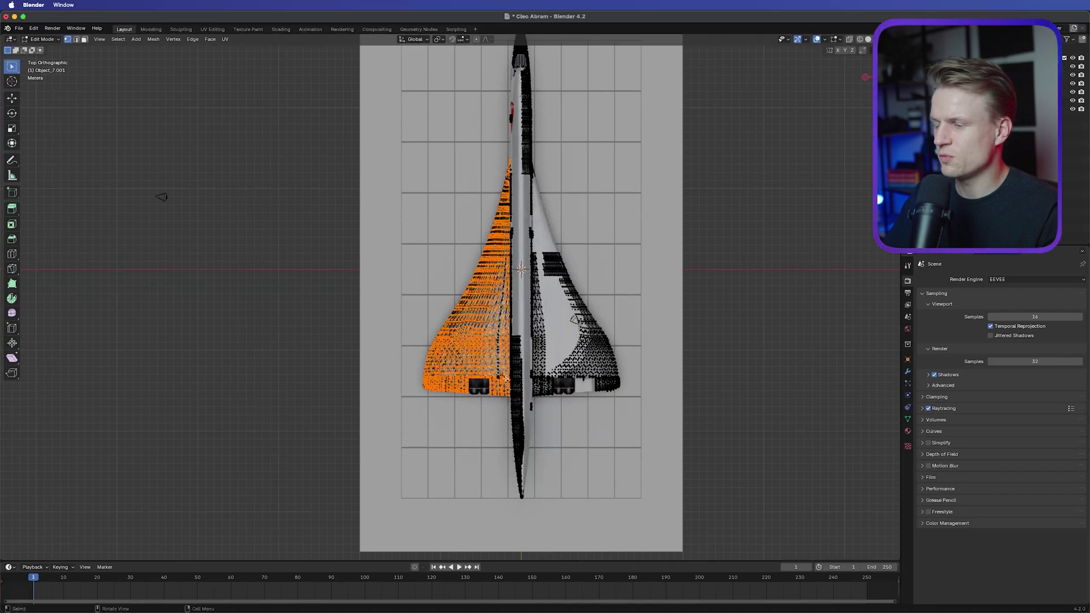
middle_click_drag(506, 378, 503, 477, "shift")
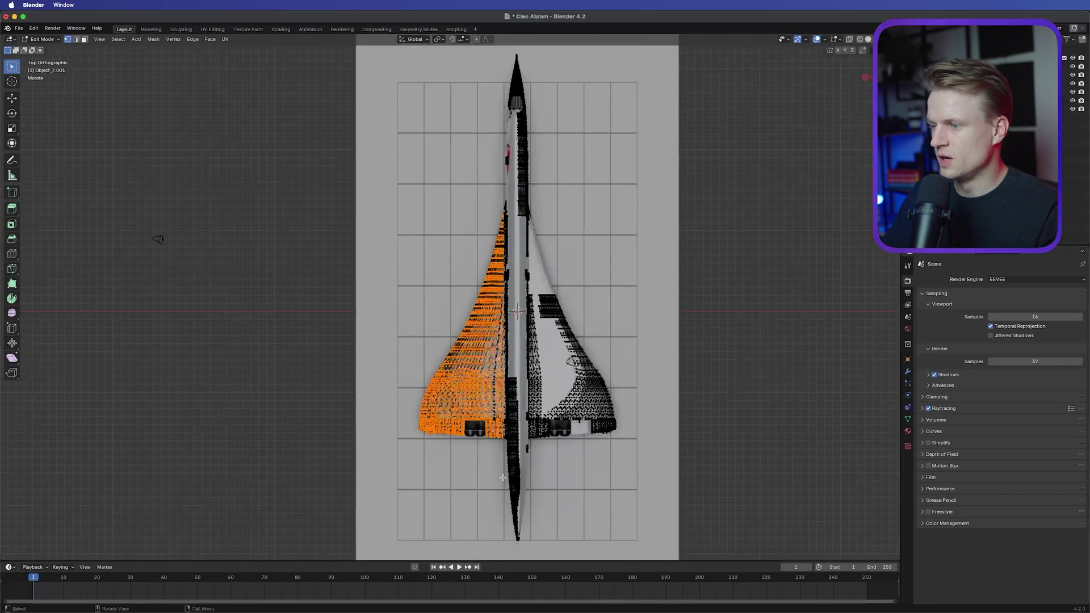
left_click(860, 41)
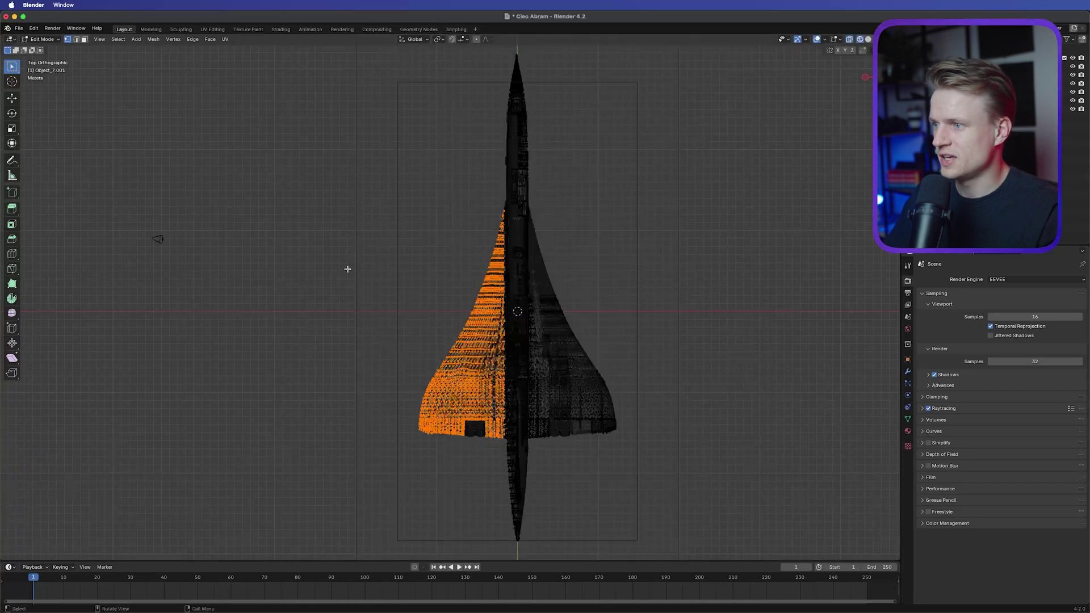
left_click_drag(366, 108, 501, 484)
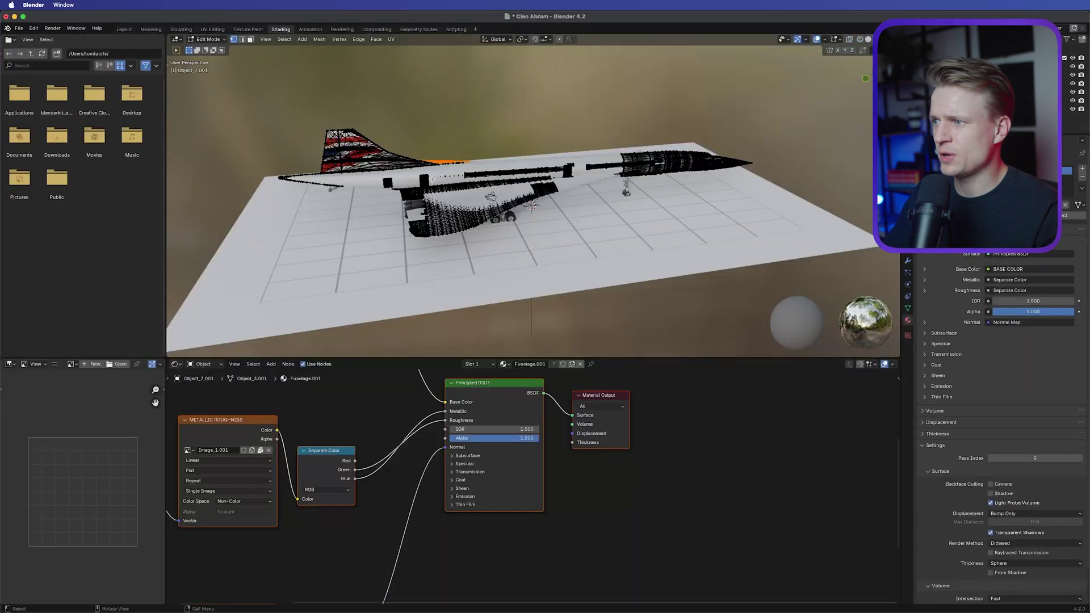
Enlarge the Outliner and expand root.001 and Fuselage_10.001 to list their parts.
middle_click_drag(431, 179, 523, 196)
left_click_drag(925, 134, 925, 283)
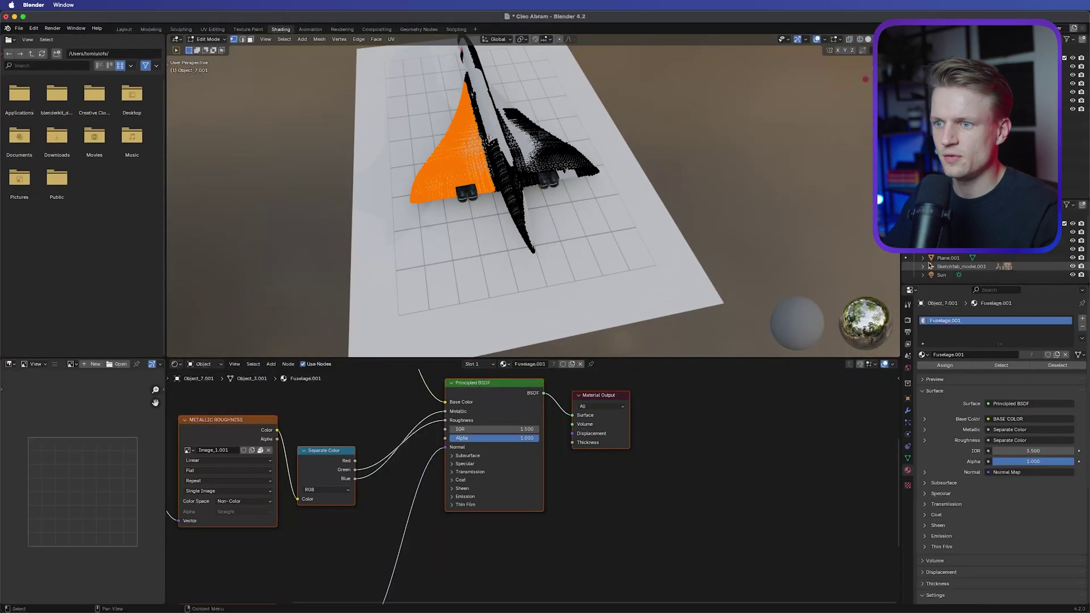
scroll(931, 267, "down", 1)
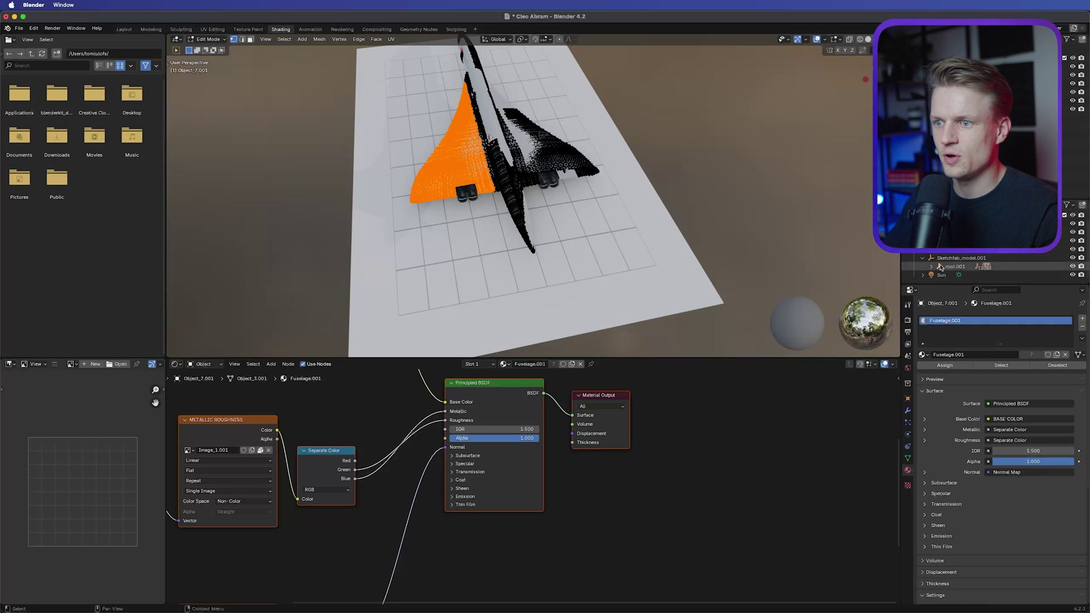
left_click(929, 267)
scroll(933, 269, "down", 2)
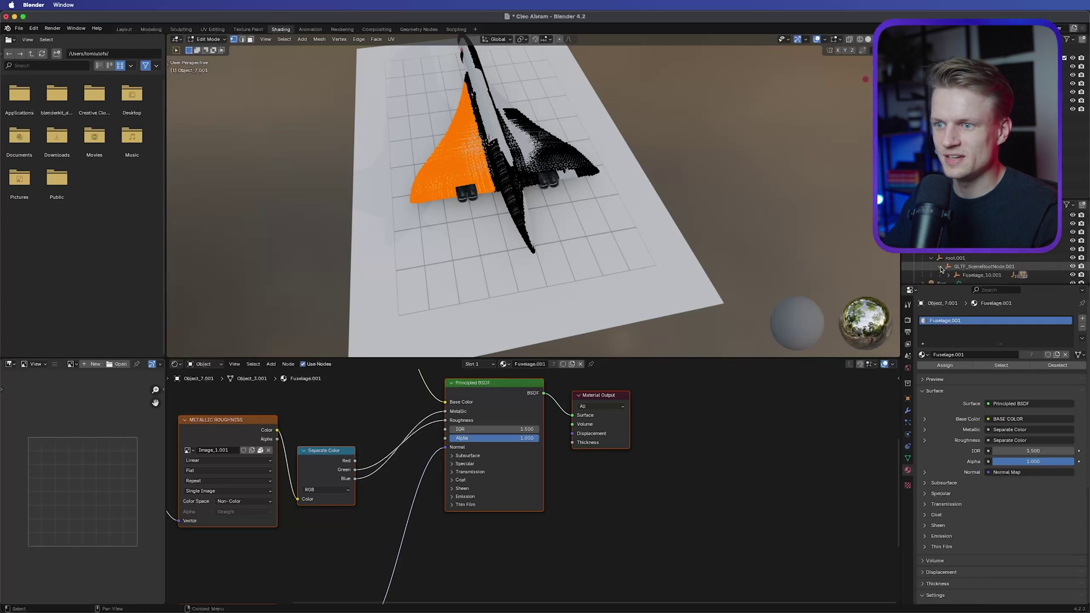
left_click(948, 267)
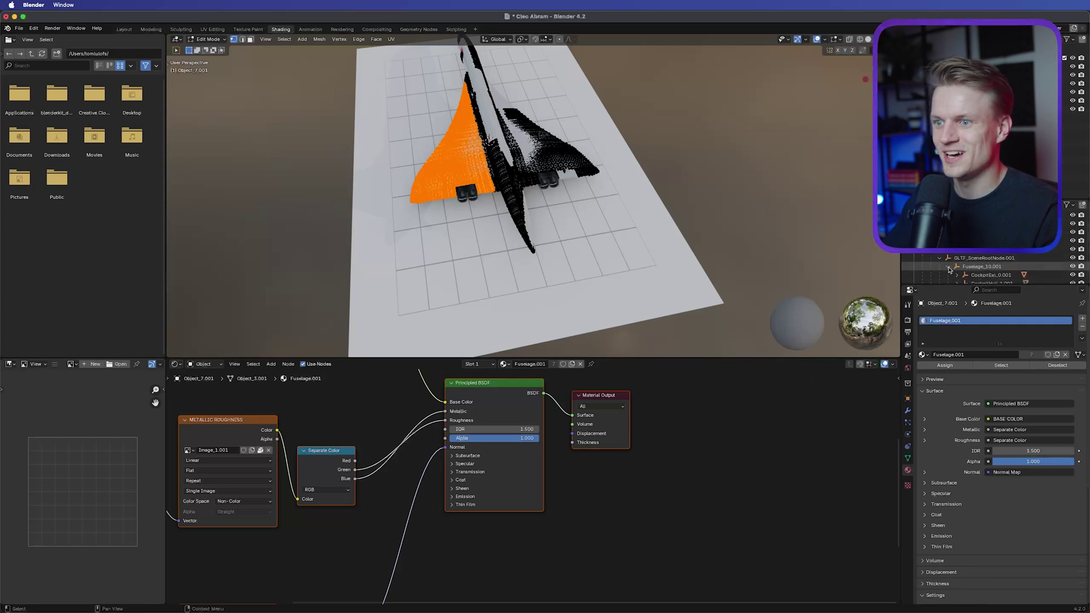
scroll(965, 267, "down", 3)
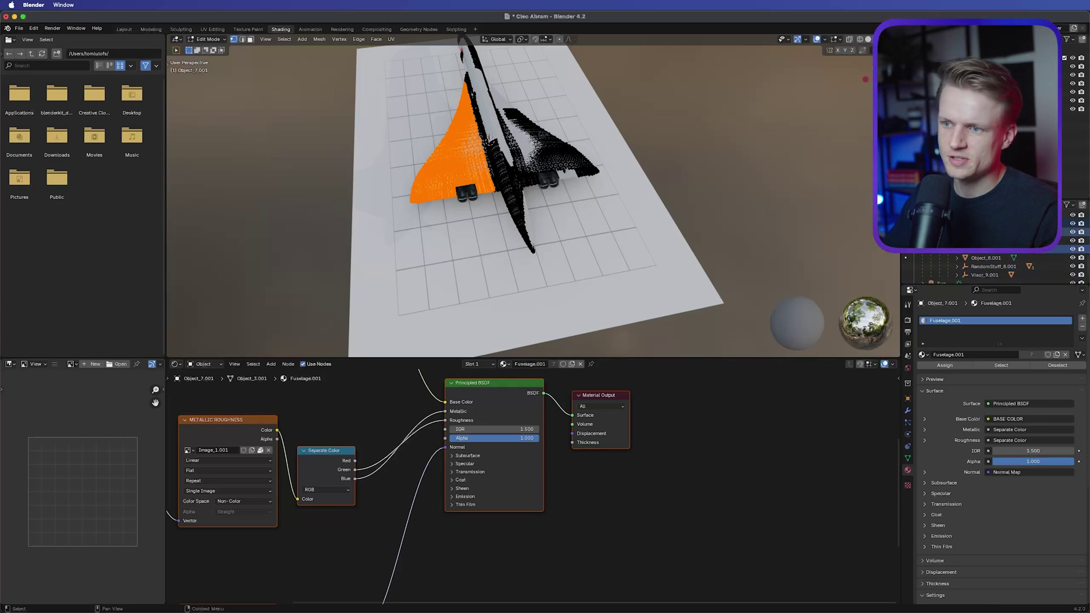
Toggle part visibility to identify the orange wing, then make Object_5.001 active.
left_click(981, 232)
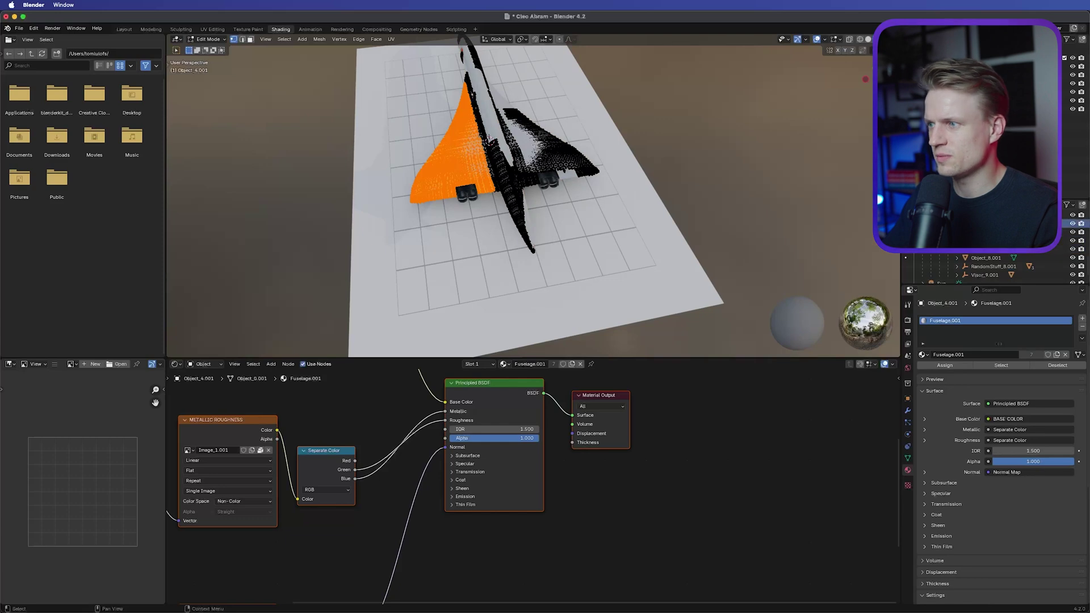
left_click(1072, 225)
left_click(1072, 224)
left_click(1072, 224)
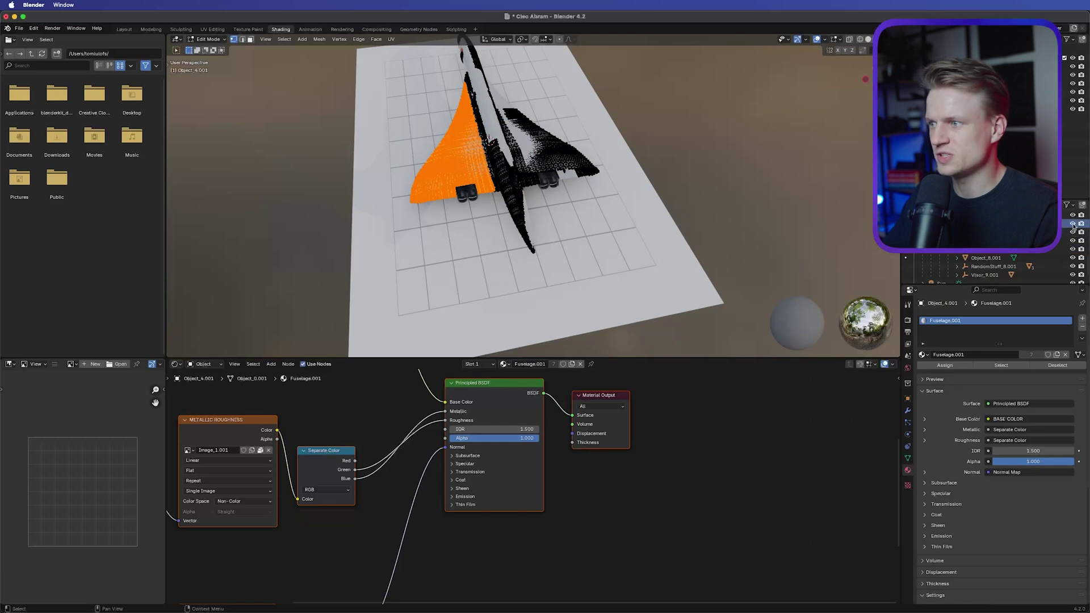
left_click(1073, 232)
left_click(1073, 232)
left_click(1073, 232)
left_click(1072, 232)
left_click(1072, 232)
left_click(1073, 232)
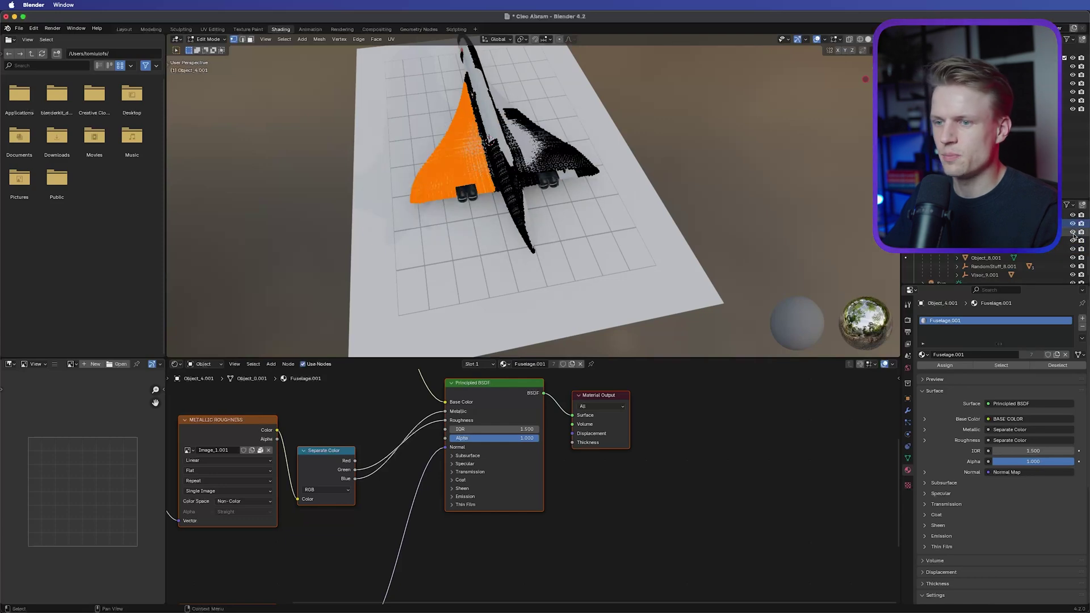
left_click(1072, 232)
left_click(1073, 232)
left_click(1066, 231)
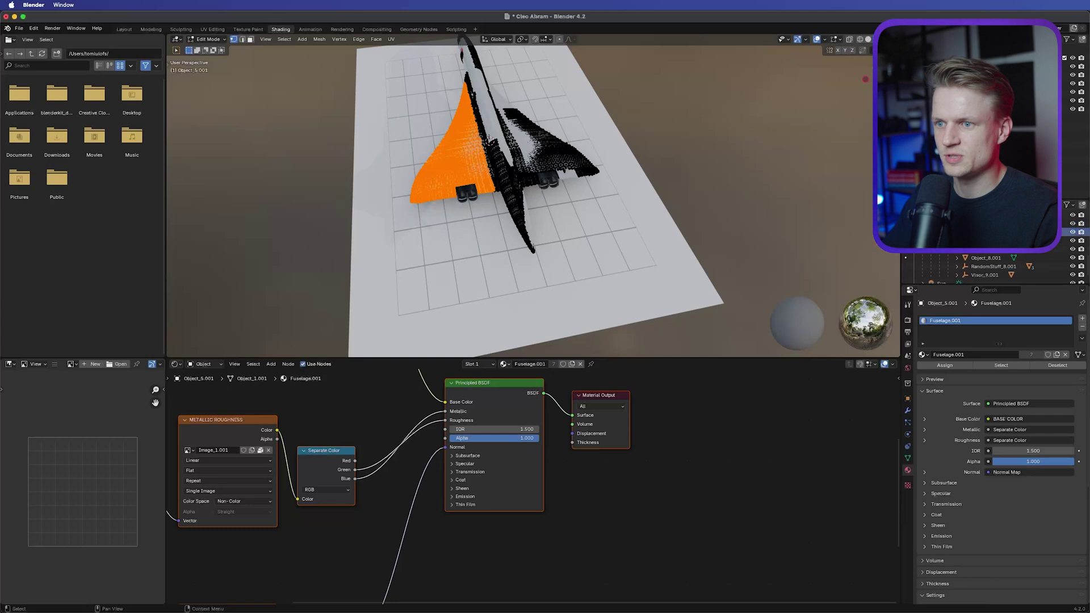
Add a second material slot with a new material and add a Transparent BSDF node.
left_click(1082, 321)
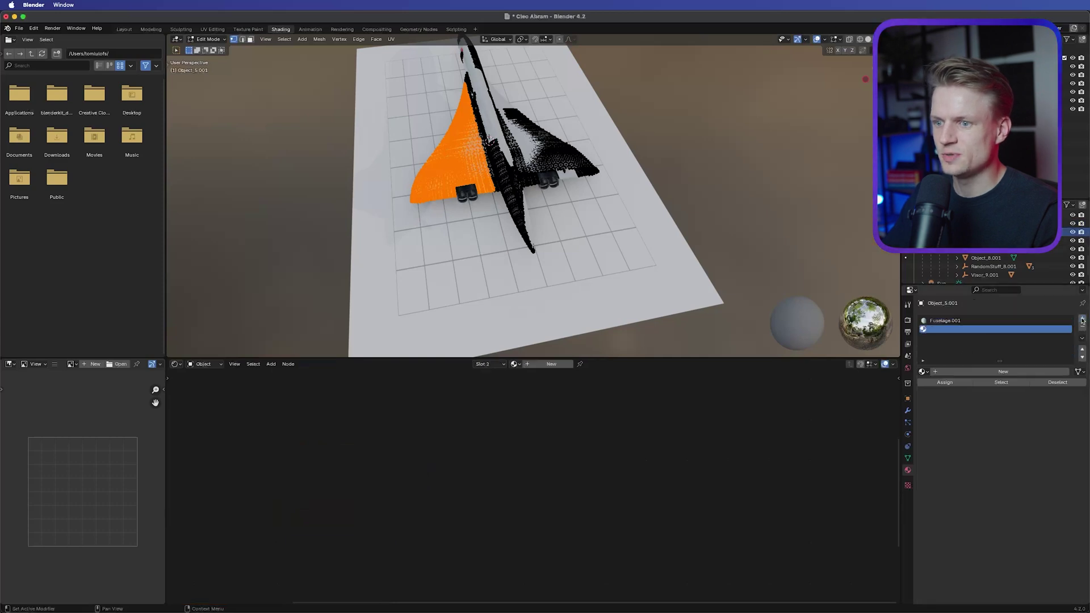
left_click(1000, 372)
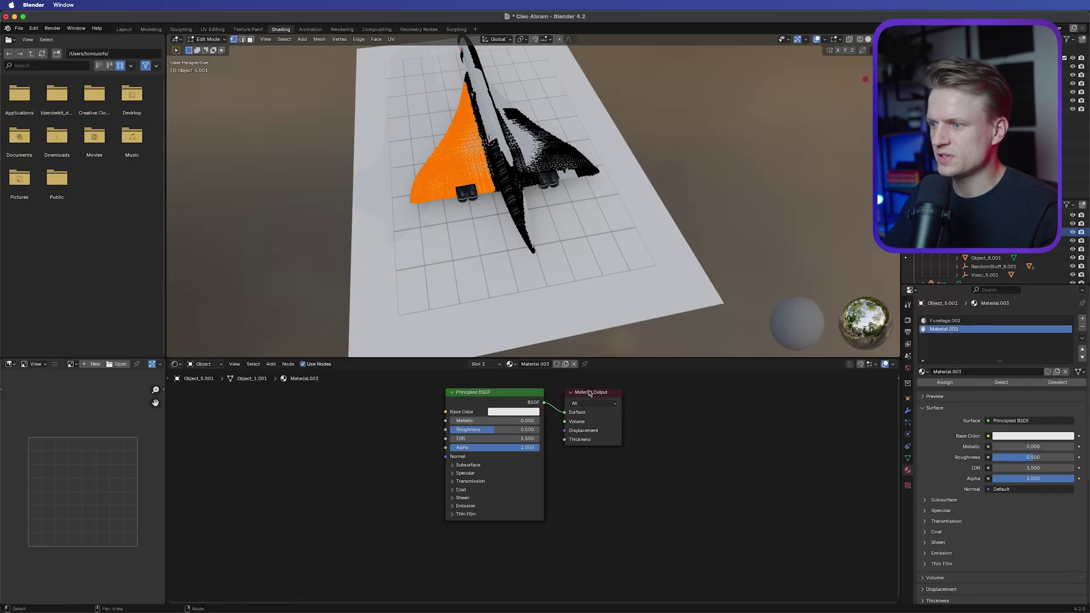
left_click_drag(589, 393, 714, 393)
key("shift+a")
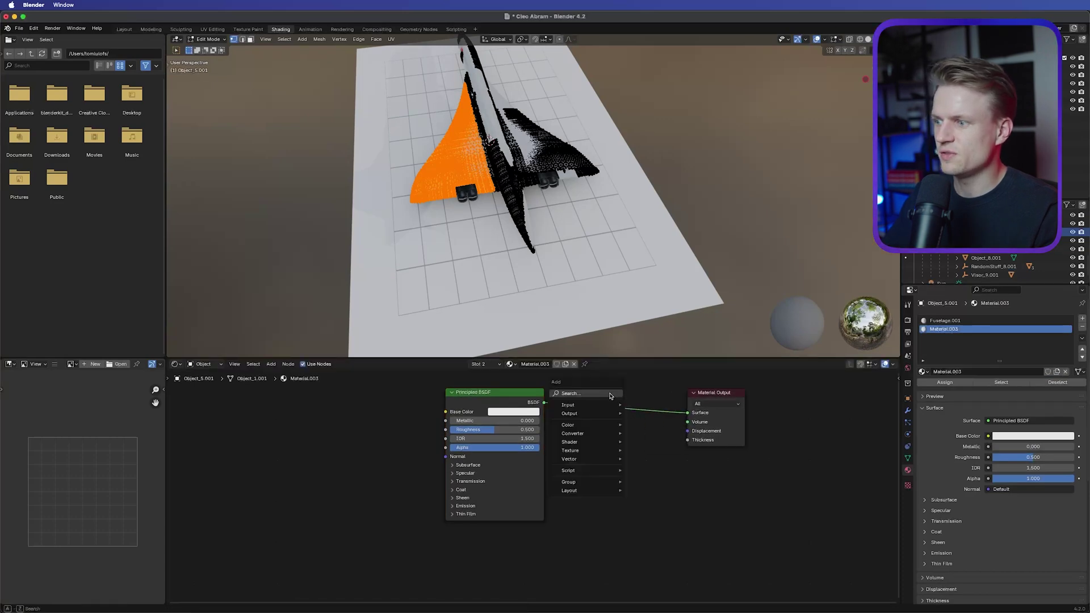
left_click(610, 394)
type("tra")
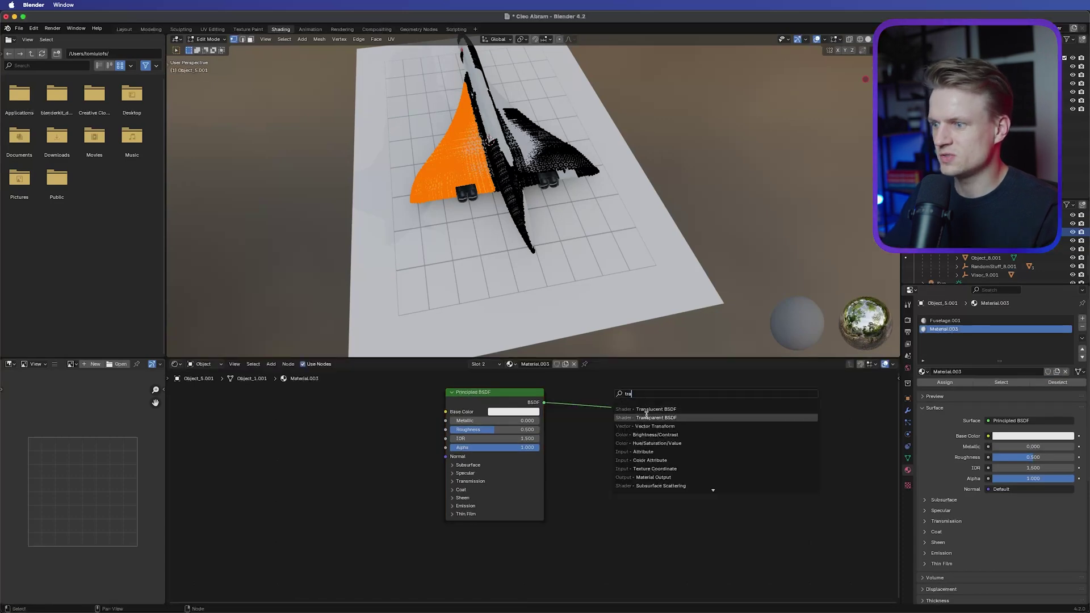
left_click(646, 417)
left_click(590, 463)
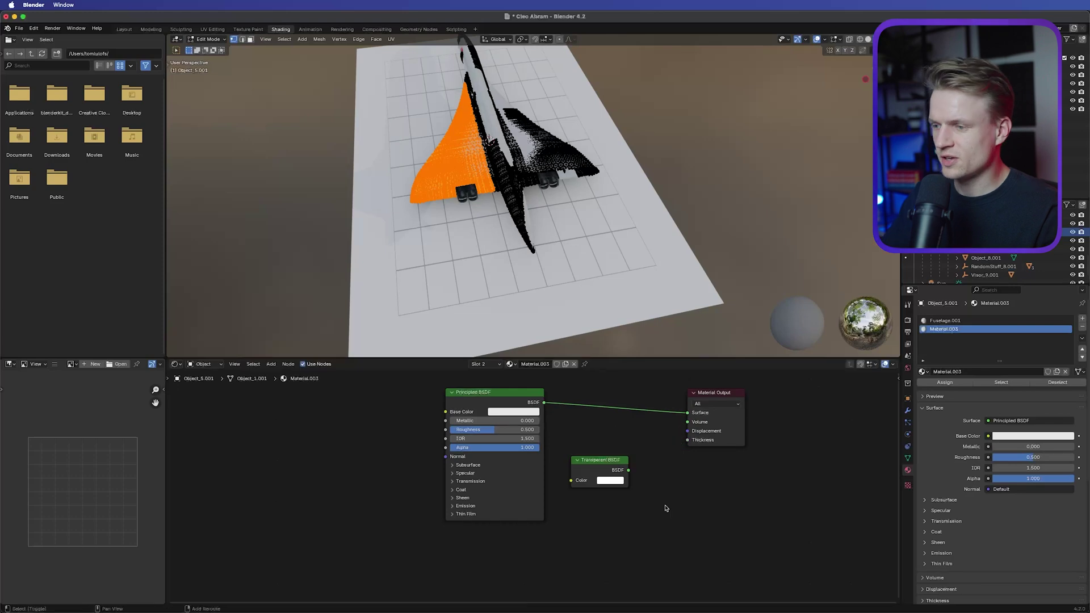
Insert a Mix Shader before the Output, wire in the Transparent BSDF, factor about 0.55.
key("shift+a")
type("mix")
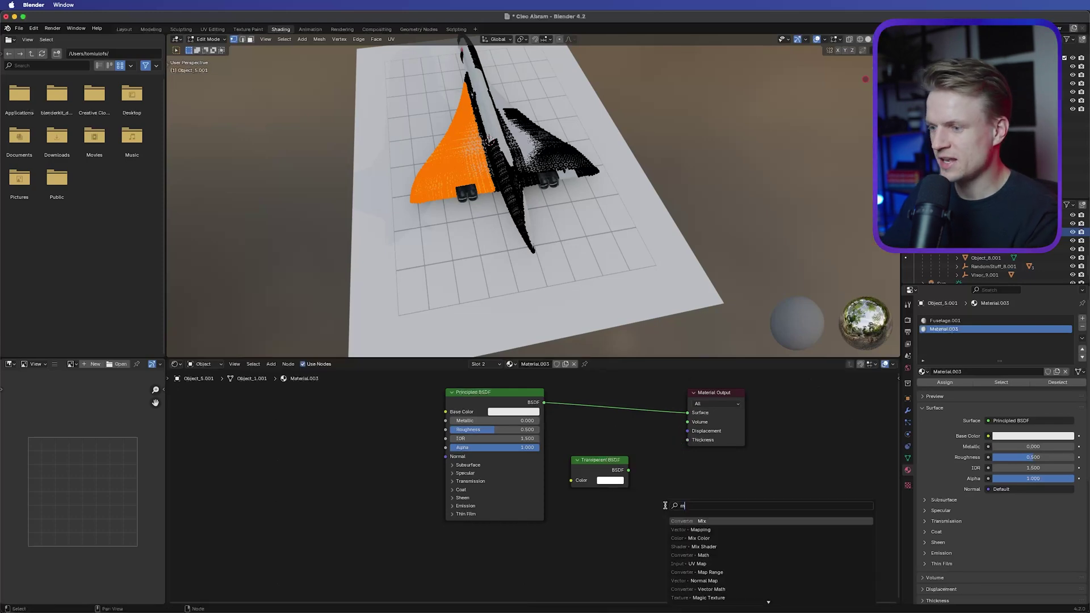
left_click(703, 538)
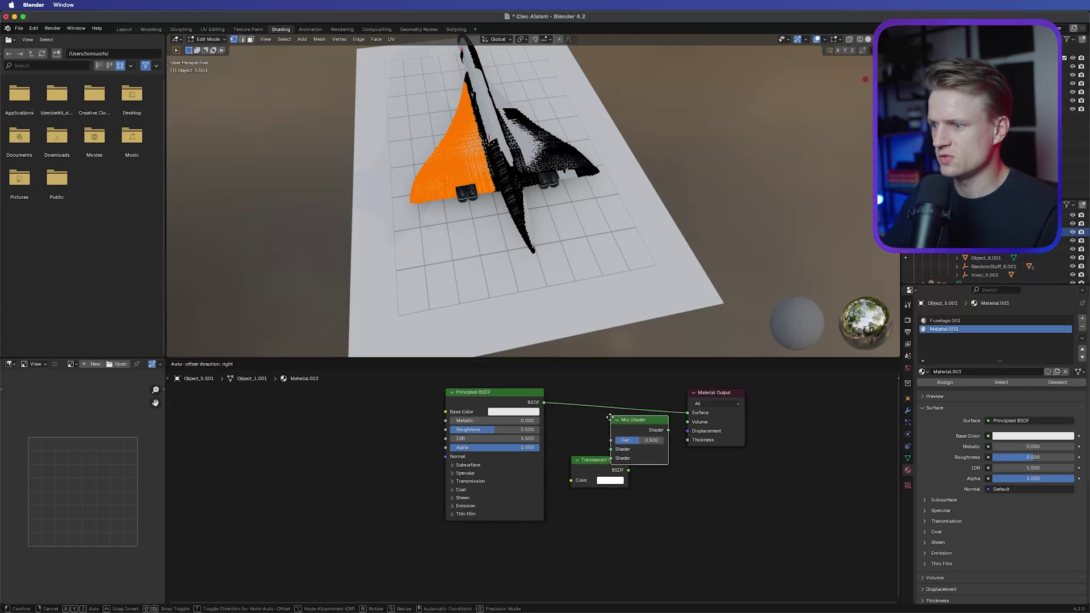
left_click(607, 406)
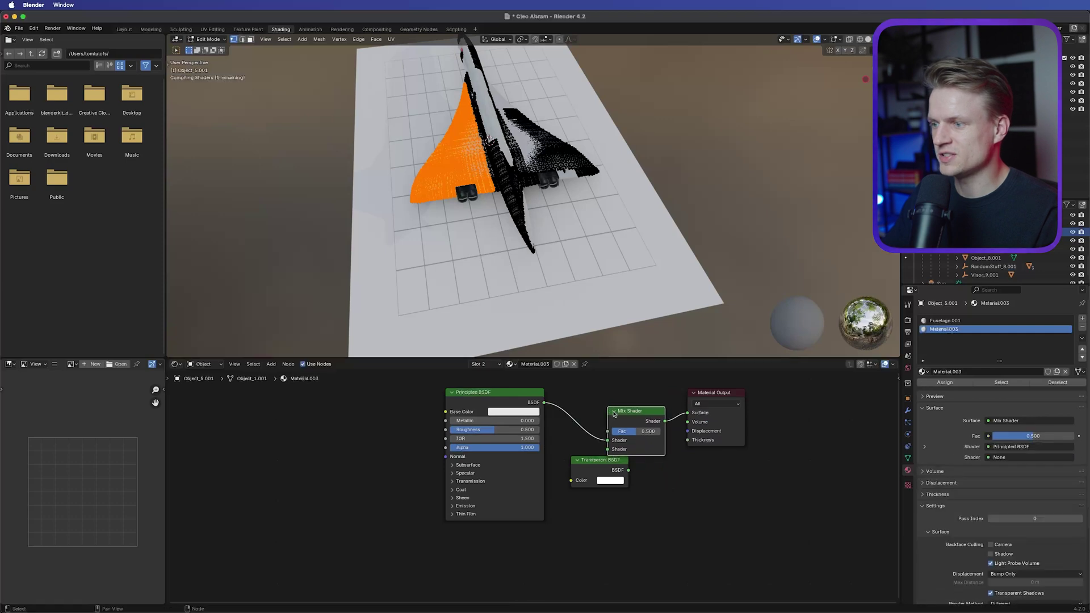
left_click_drag(586, 463, 654, 516)
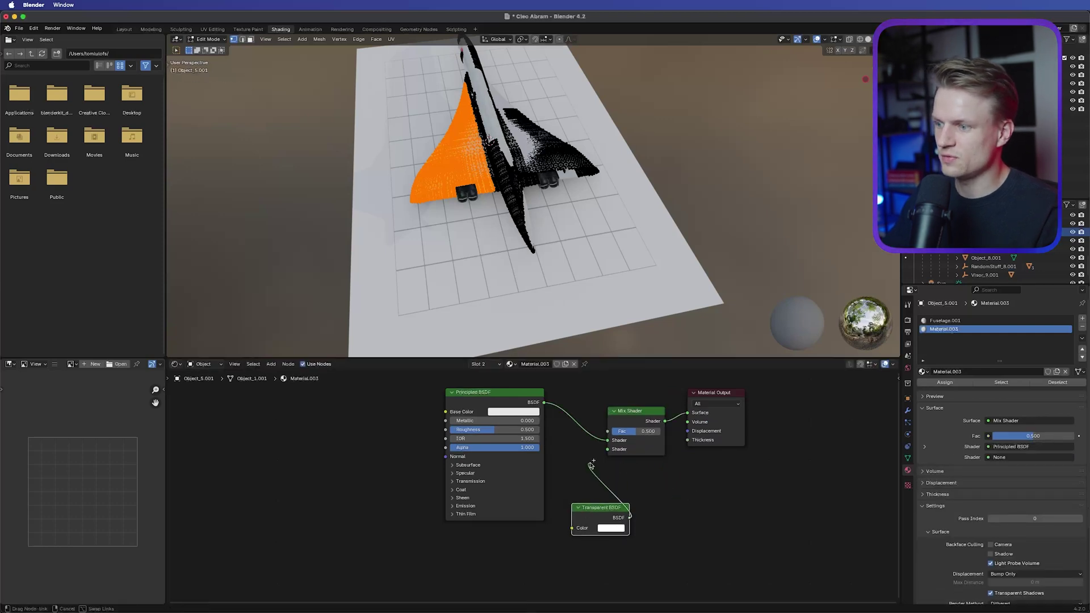
left_click_drag(606, 451, 608, 449)
left_click_drag(600, 508, 566, 534)
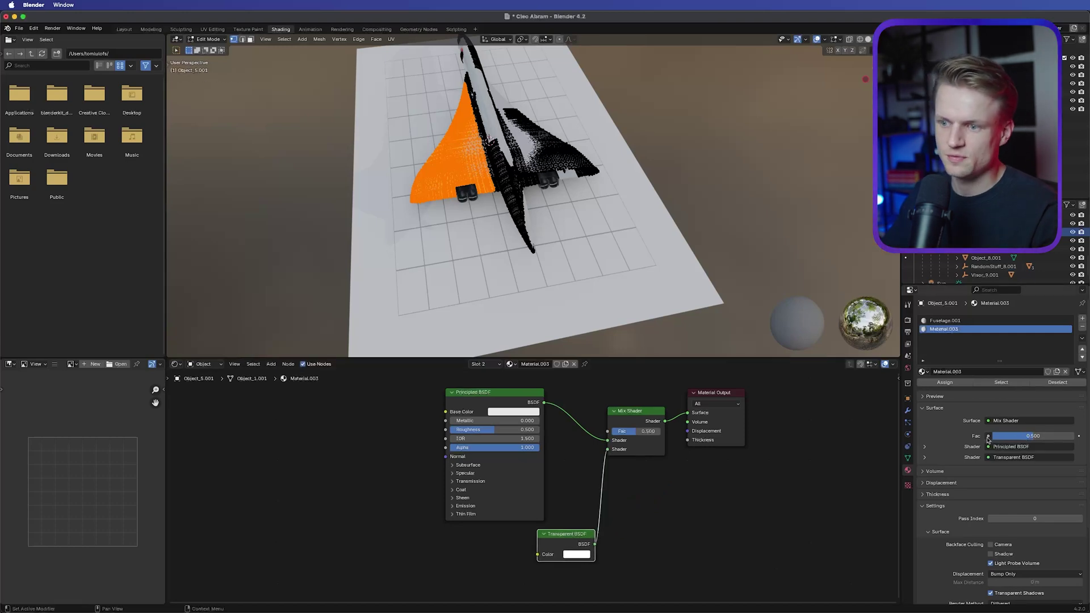
mouse_move(1029, 437)
left_mouse_down()
mouse_move(1016, 437)
mouse_move(1036, 437)
left_mouse_up()
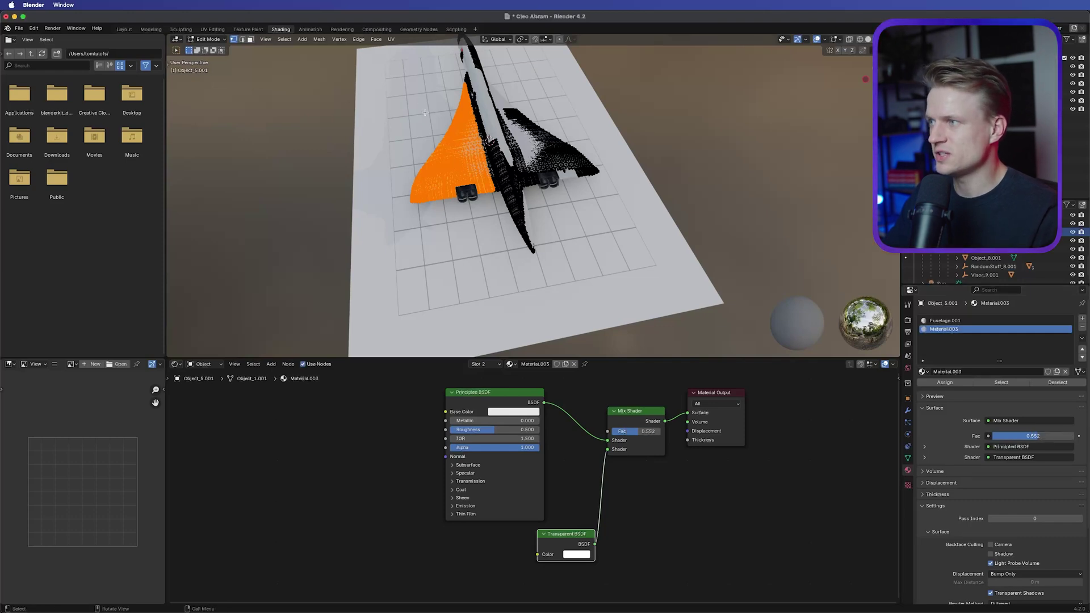
Assign the new mix material to the selected wing faces.
scroll(456, 101, "up", 2)
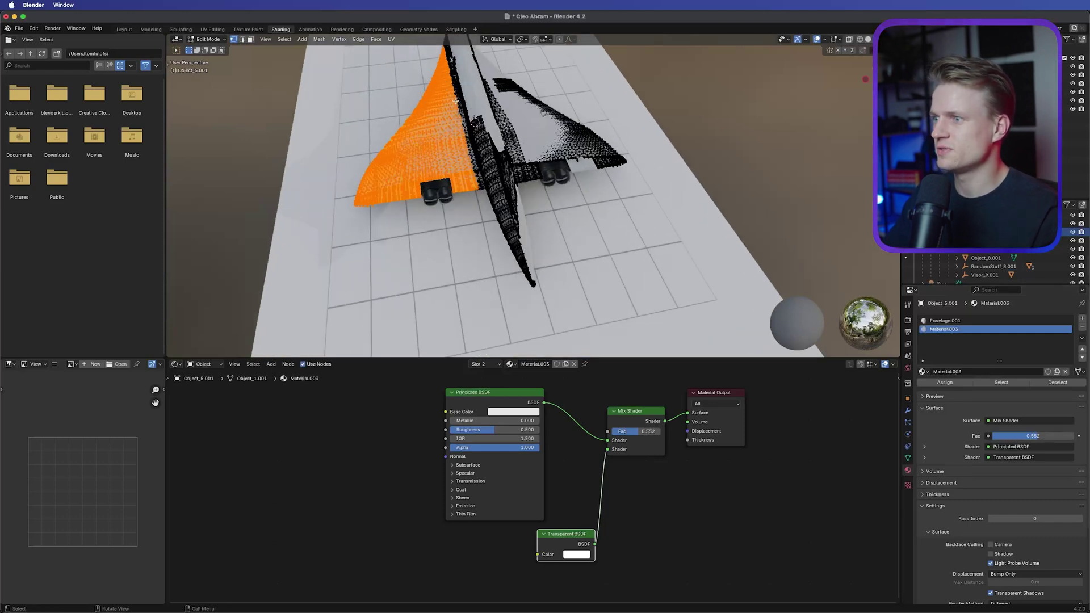
left_click(940, 383)
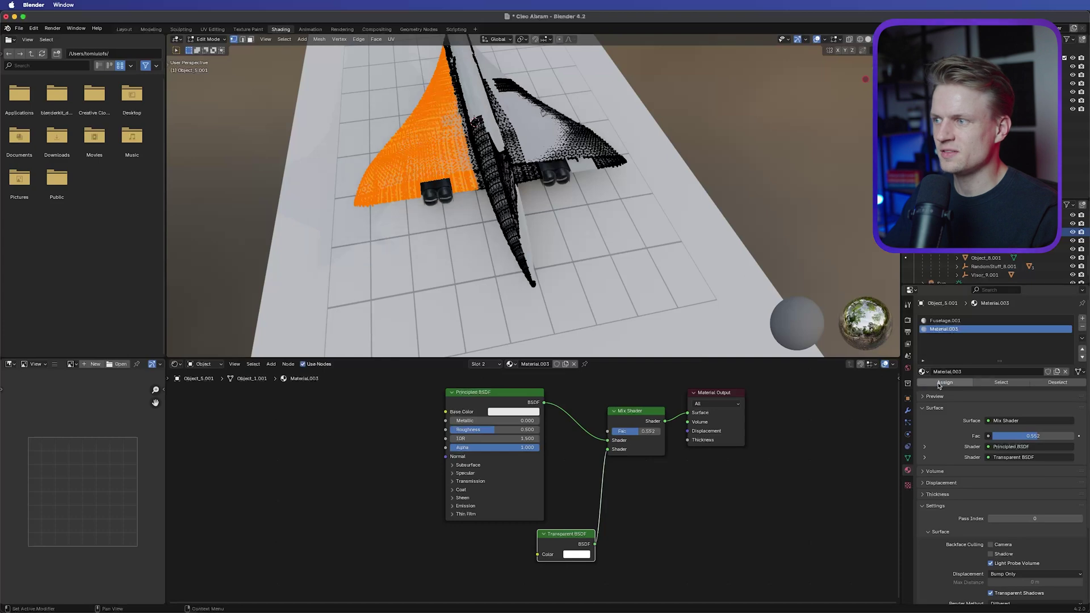
scroll(375, 169, "up", 3)
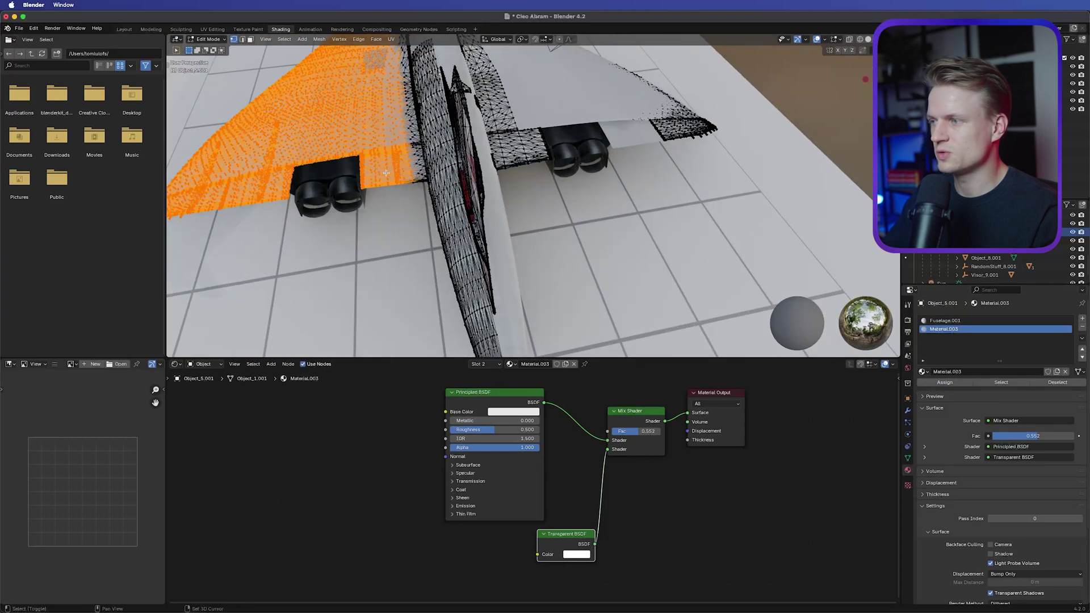
middle_click_drag(375, 169, 568, 239)
Set the Mix Shader factor to 0.834, keyframe it, and save the file.
left_click_drag(1033, 435, 1059, 435)
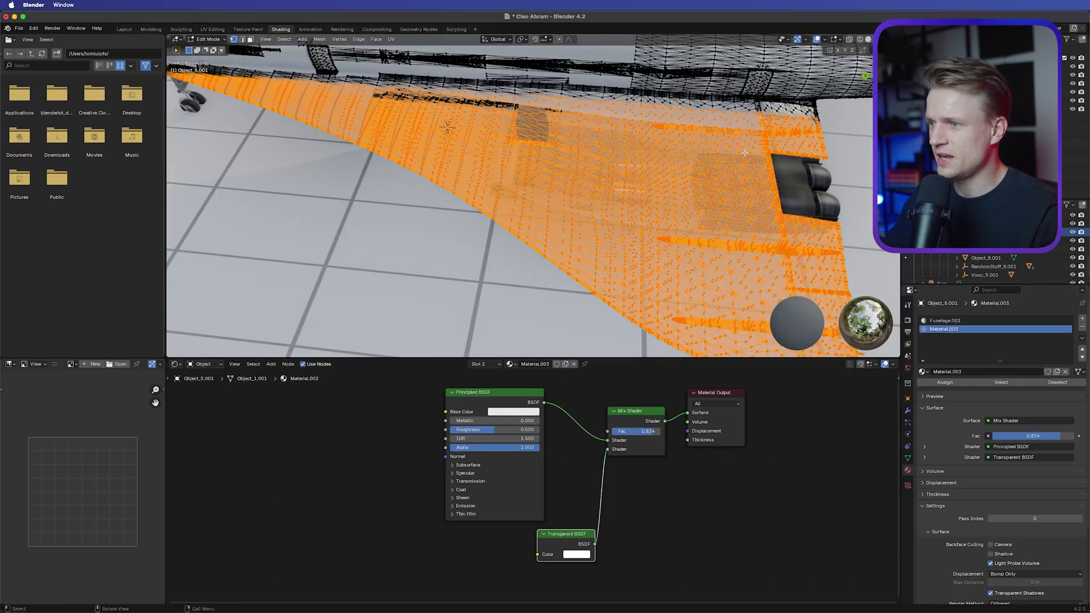
middle_click_drag(733, 238, 576, 244)
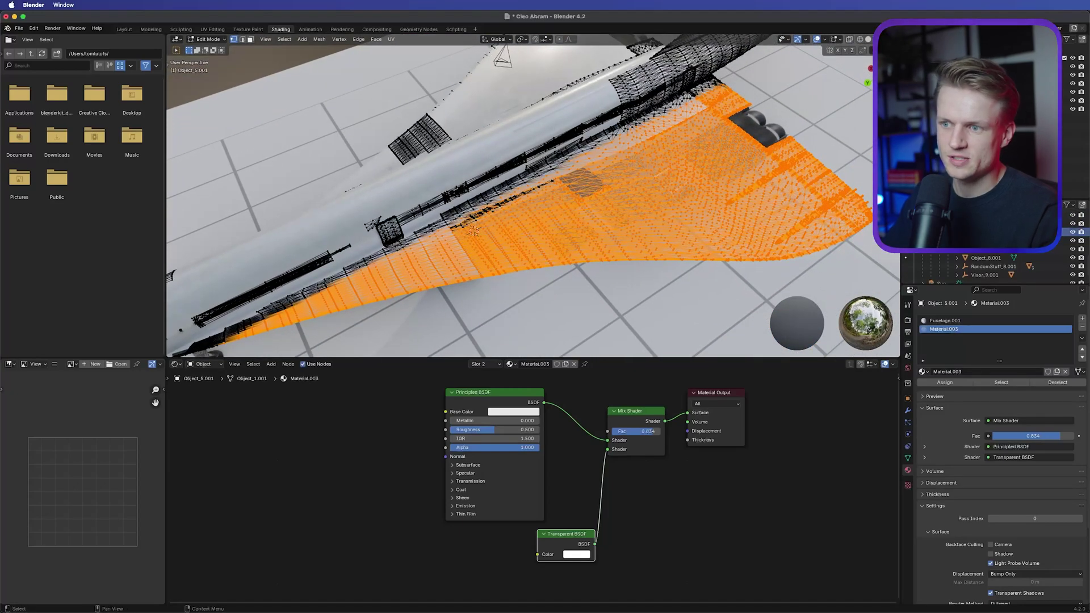
key("i")
key("ctrl+s")
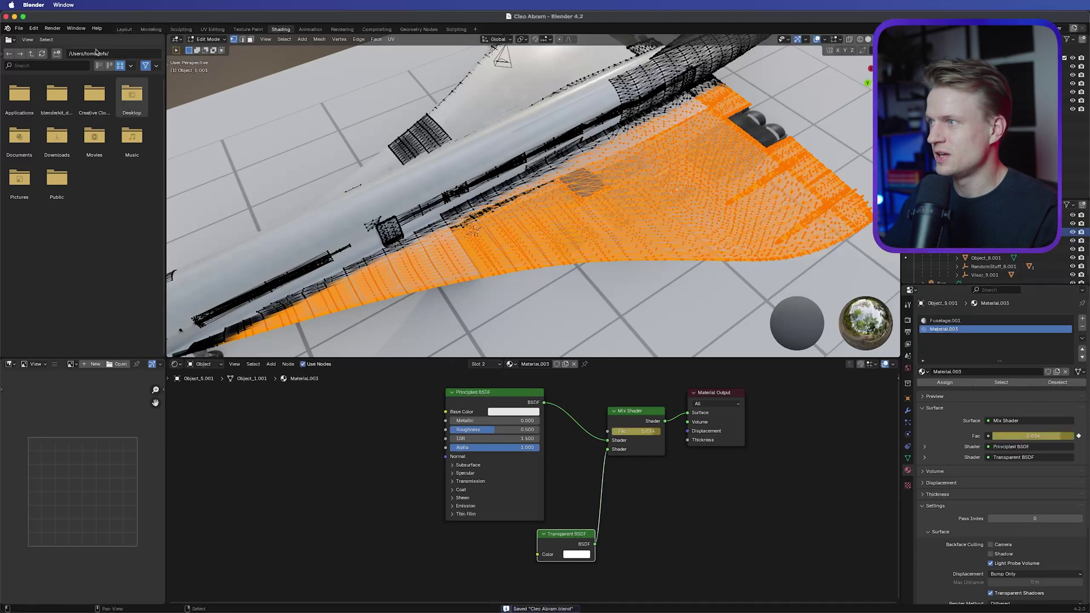
In the Layout workspace, keyframe Material.003's mix factor at 0.000 on frame 60.
left_click(124, 29)
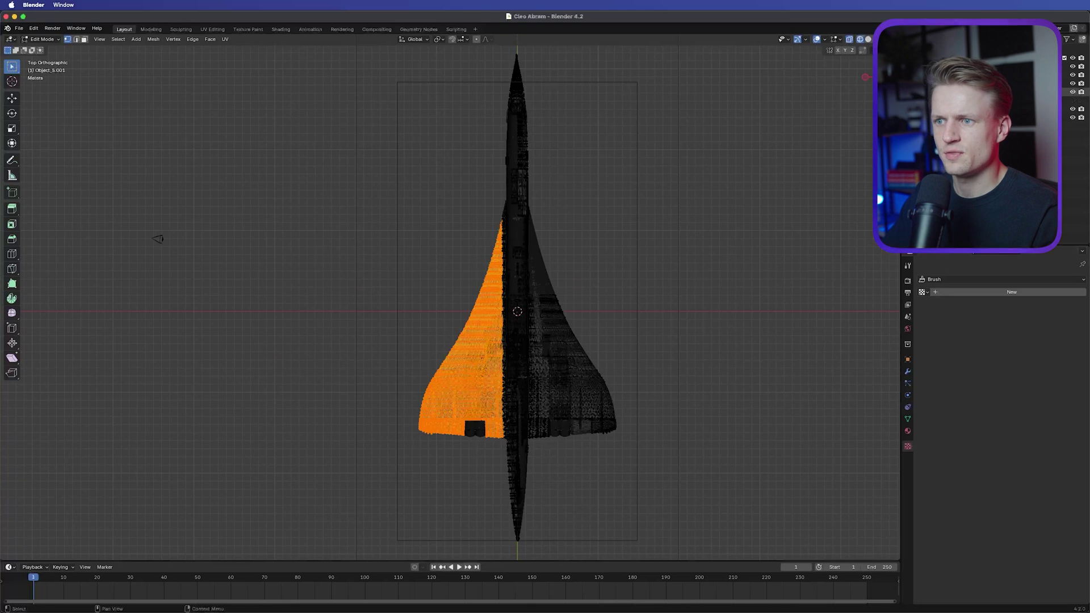
left_click(907, 431)
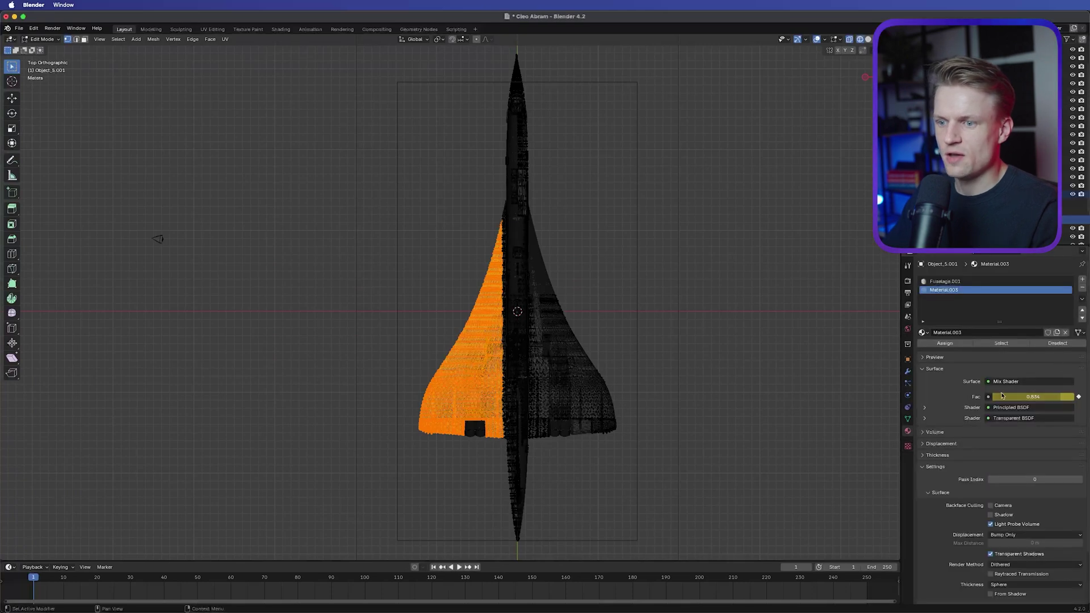
left_click(1078, 397)
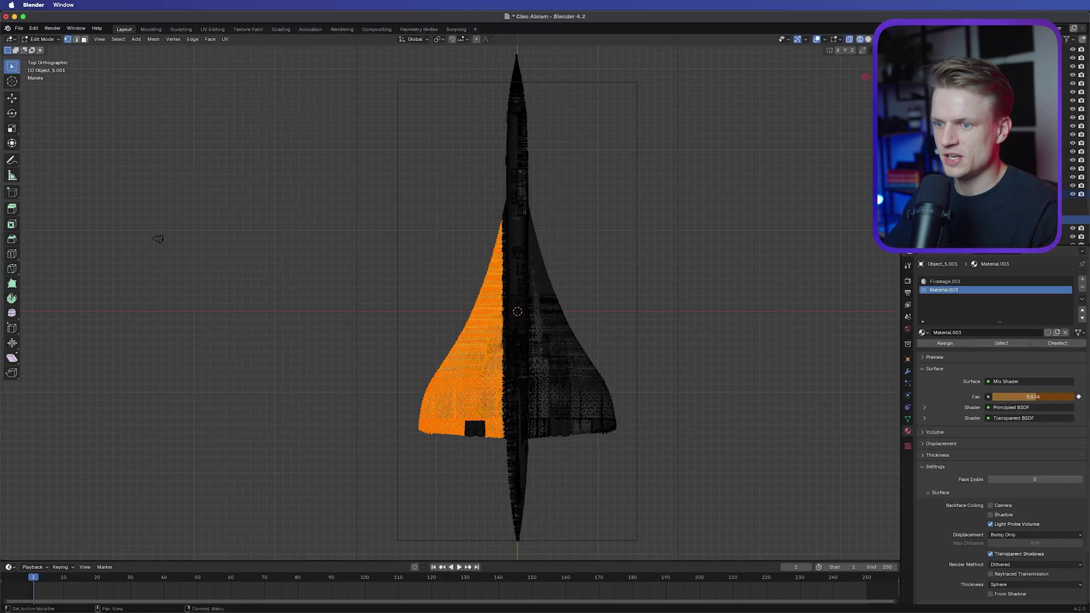
left_click(1078, 397)
key("space")
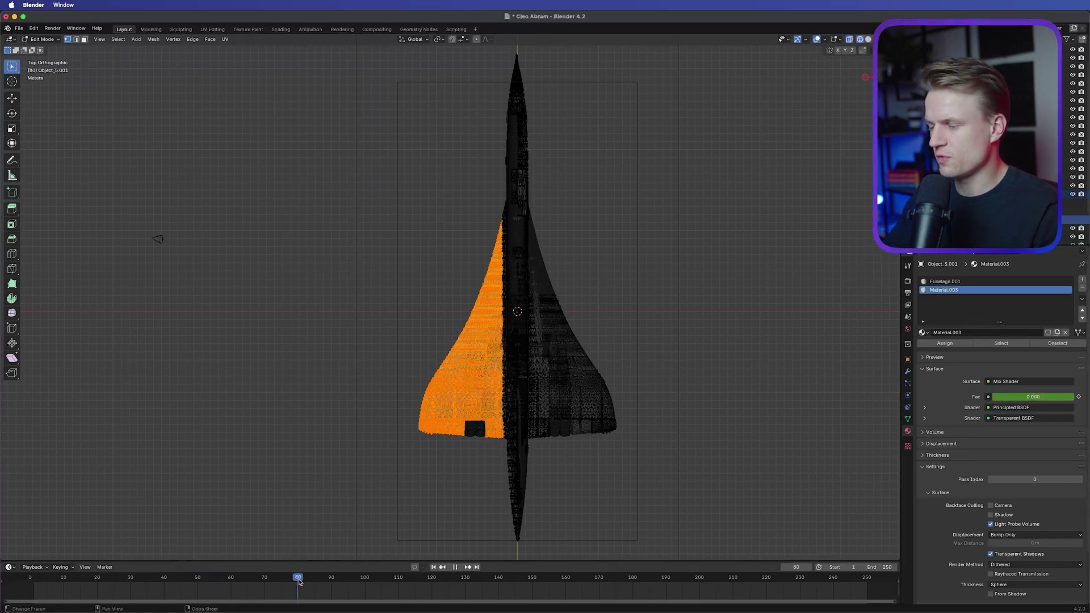
At frame 100, raise the mix factor toward transparent and keyframe it.
left_click_drag(299, 582, 366, 591)
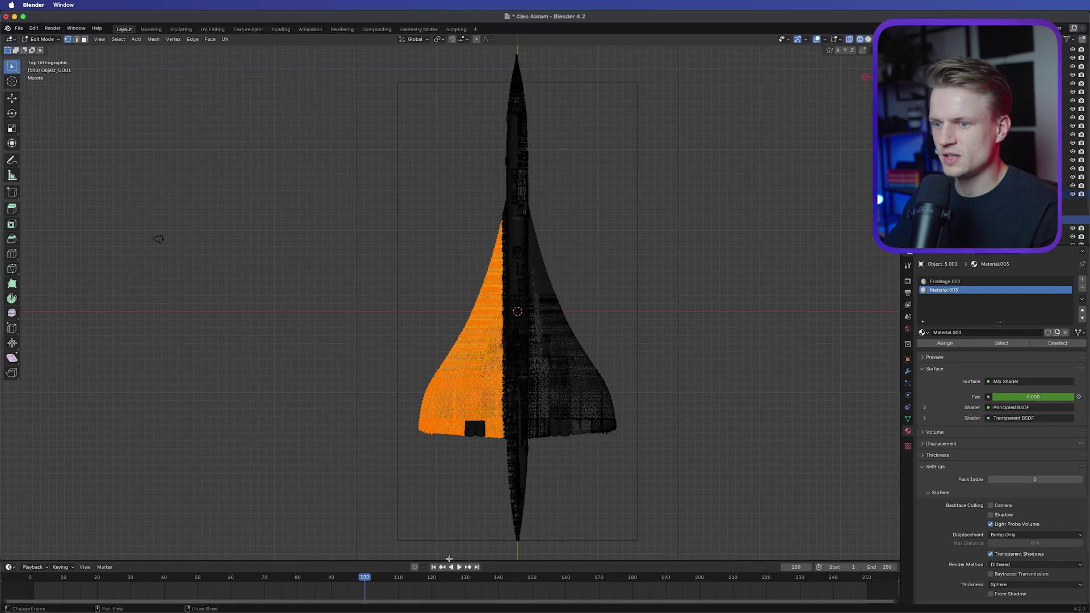
left_click_drag(1007, 391, 1069, 396)
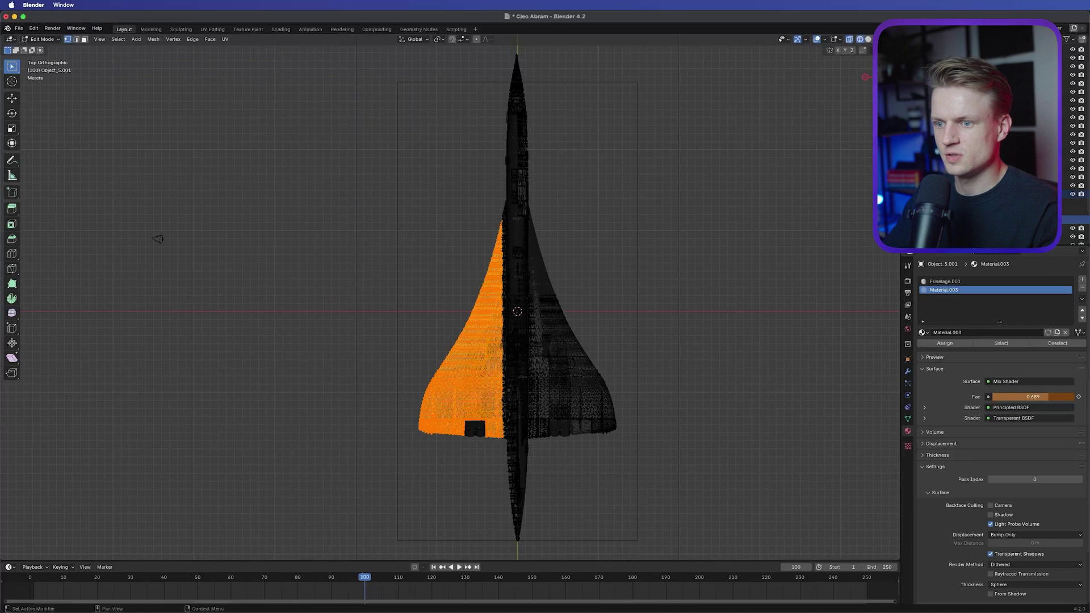
key("i")
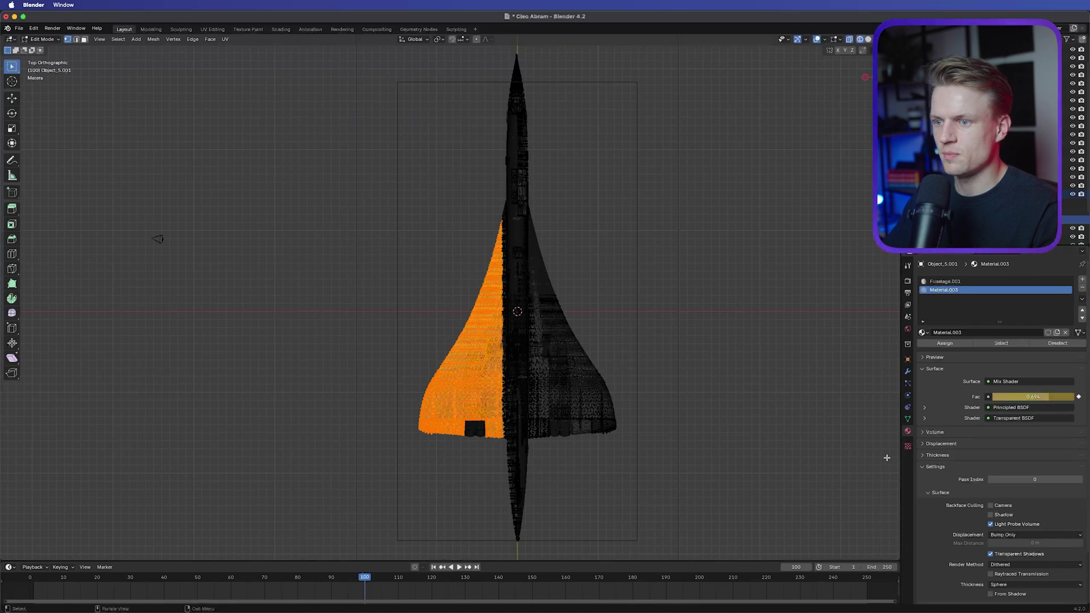
left_click(972, 331)
Rename the wing material to 'Transparant' and assign it to the selected wing faces.
type("T")
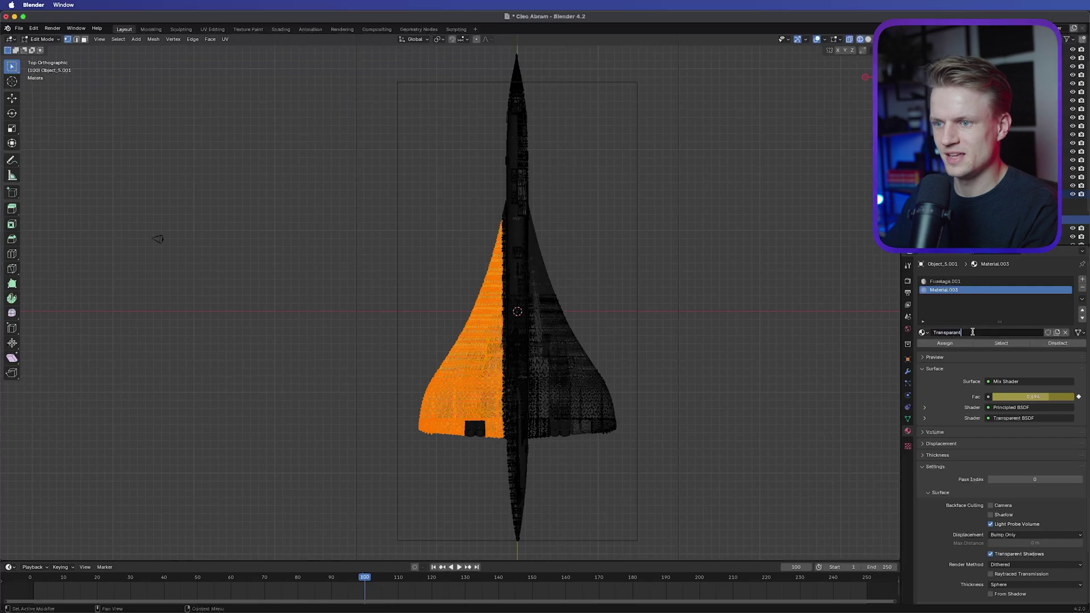
type("ransparant")
key("Return")
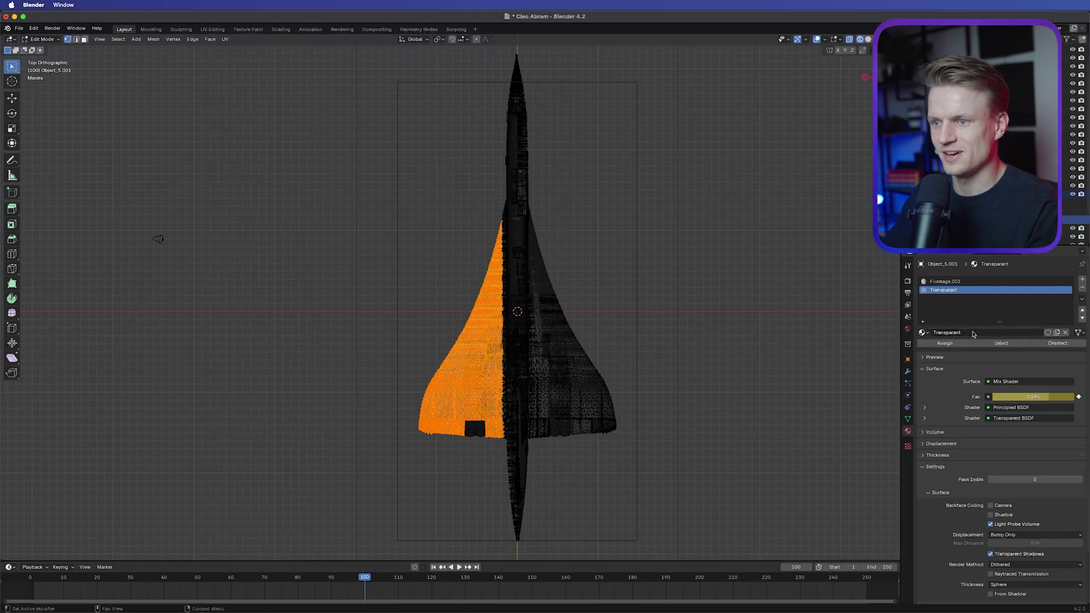
left_click(945, 343)
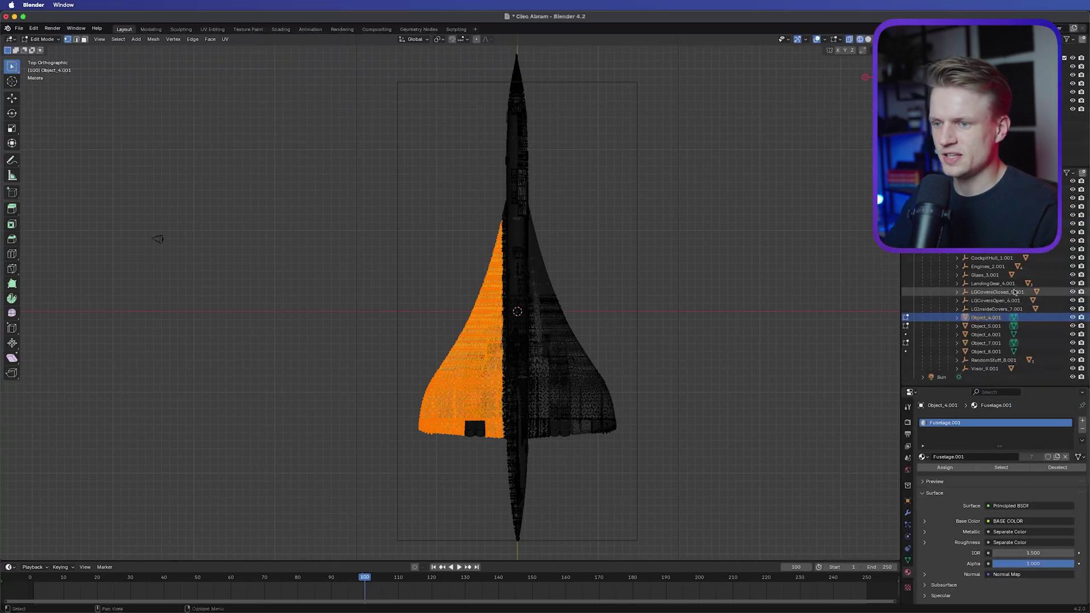
Copy the Transparant material to Object_4.001 through Object_7.001 with Copy Material to Selected.
left_click(1071, 318)
left_click(1071, 318)
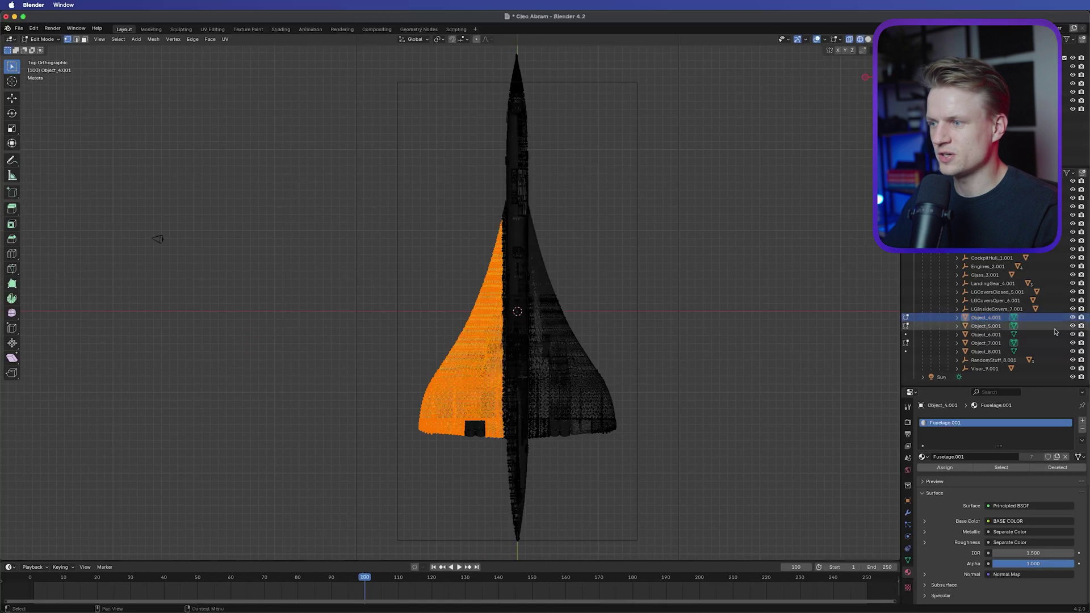
left_click(982, 327, "ctrl")
left_click(1013, 343, "shift")
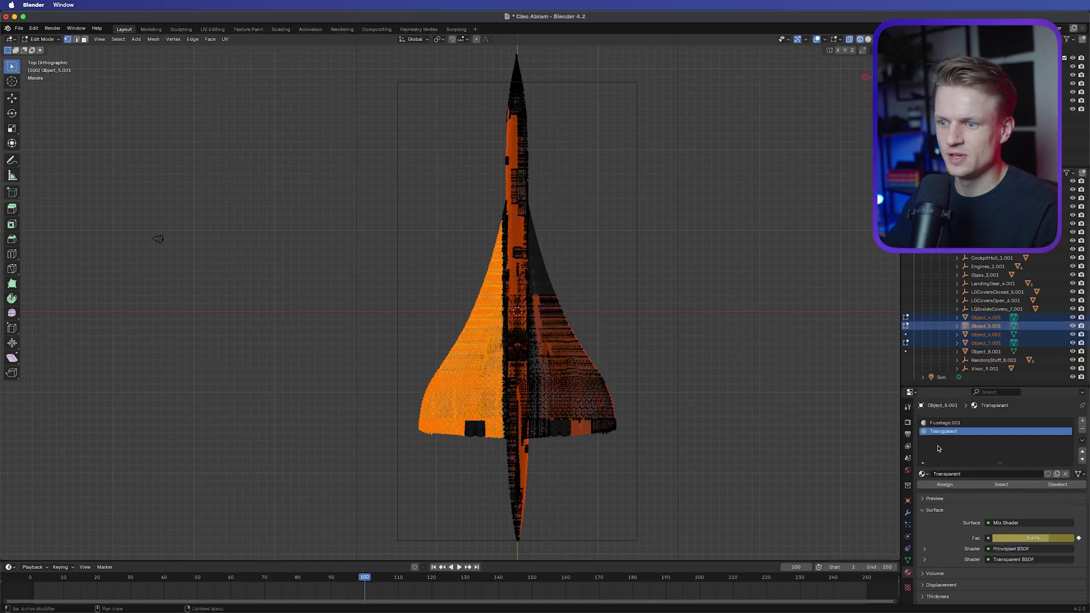
left_click(1082, 442)
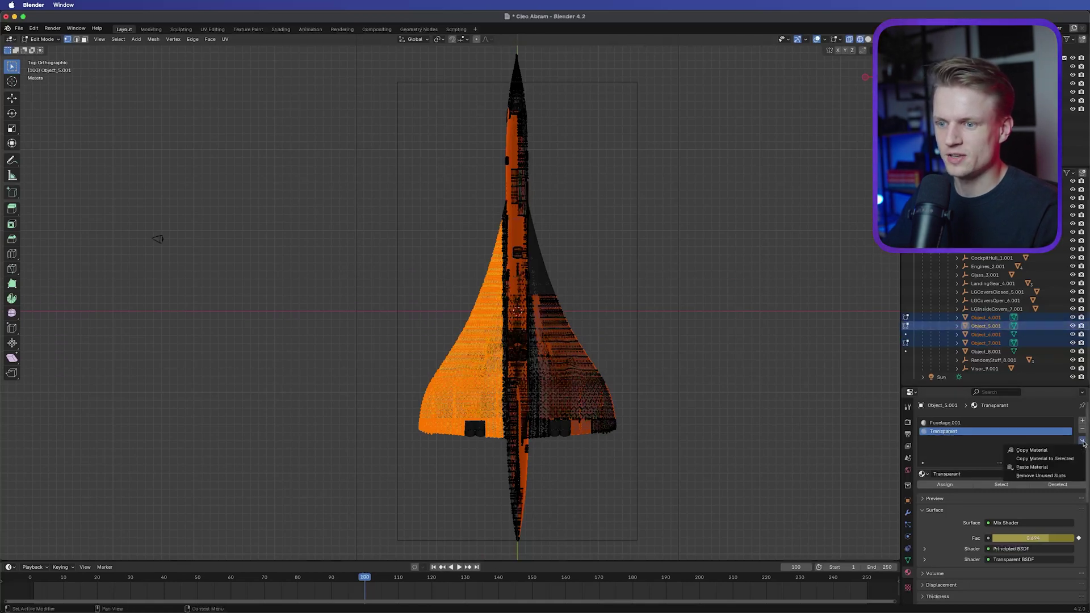
left_click(1028, 459)
Check the wing material on Object_6.001 and Object_7.001, then deselect all faces.
left_click(986, 317)
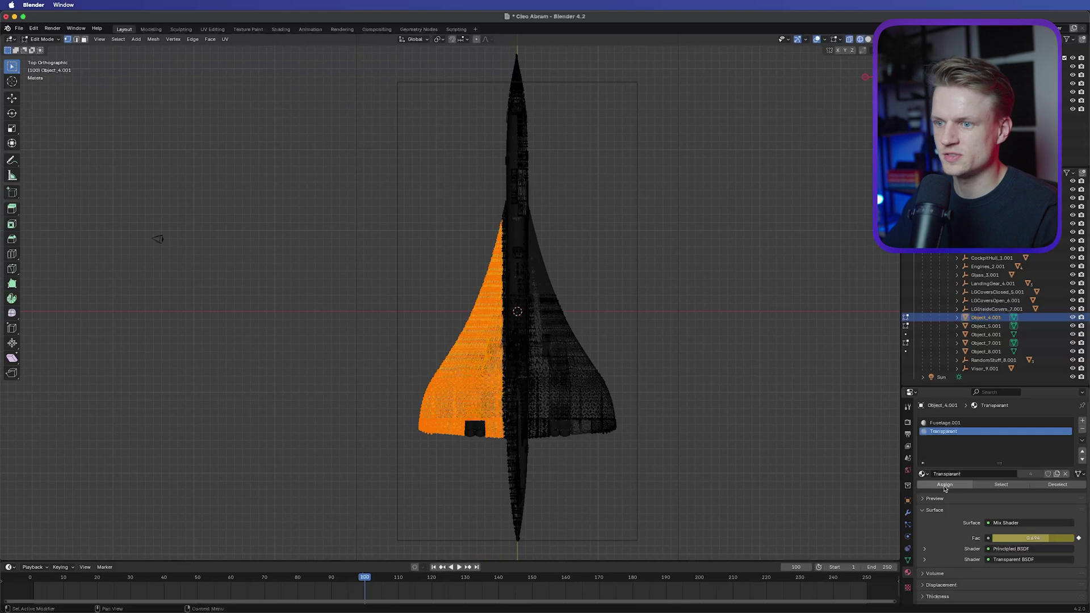
left_click(979, 334)
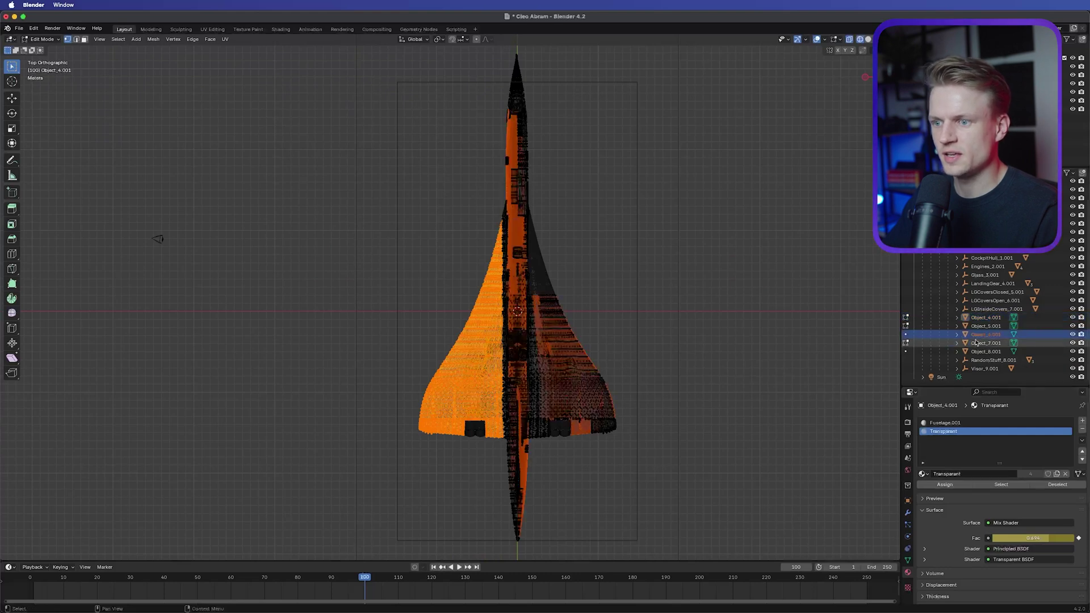
left_click(976, 343)
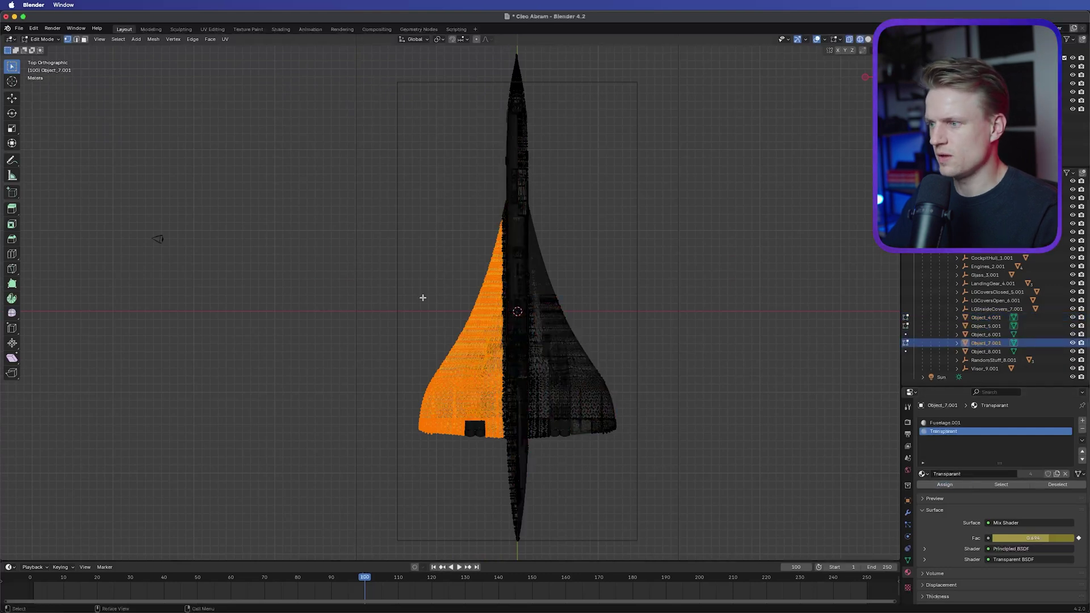
key("alt+a")
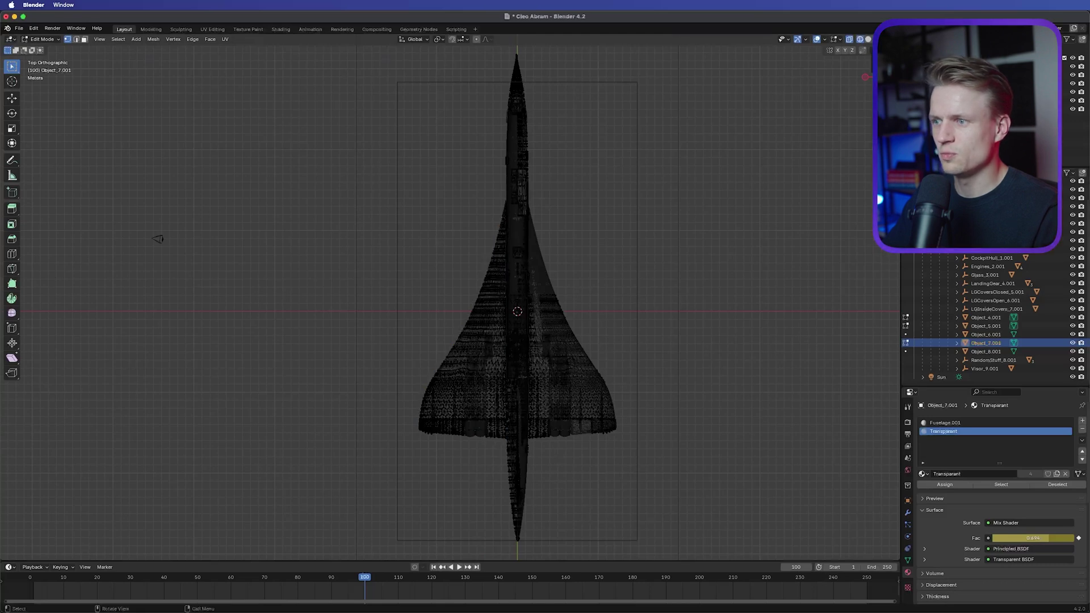
Switch to solid shading, orbit to a low perspective of the Concorde, and return to Object Mode.
key("shift+z")
middle_click_drag(158, 239, 550, 285)
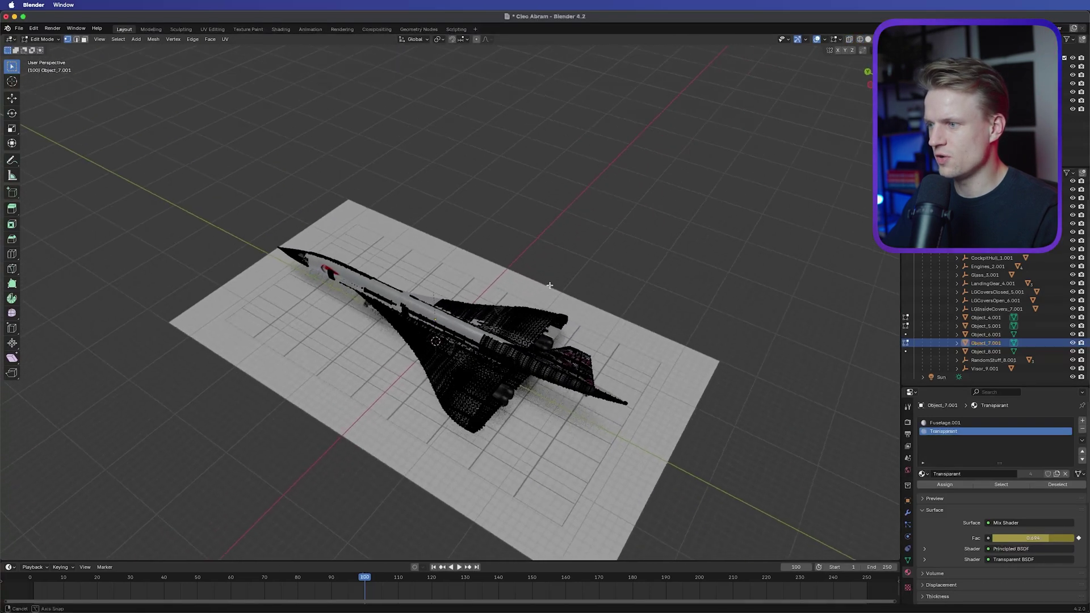
scroll(455, 389, "up", 5)
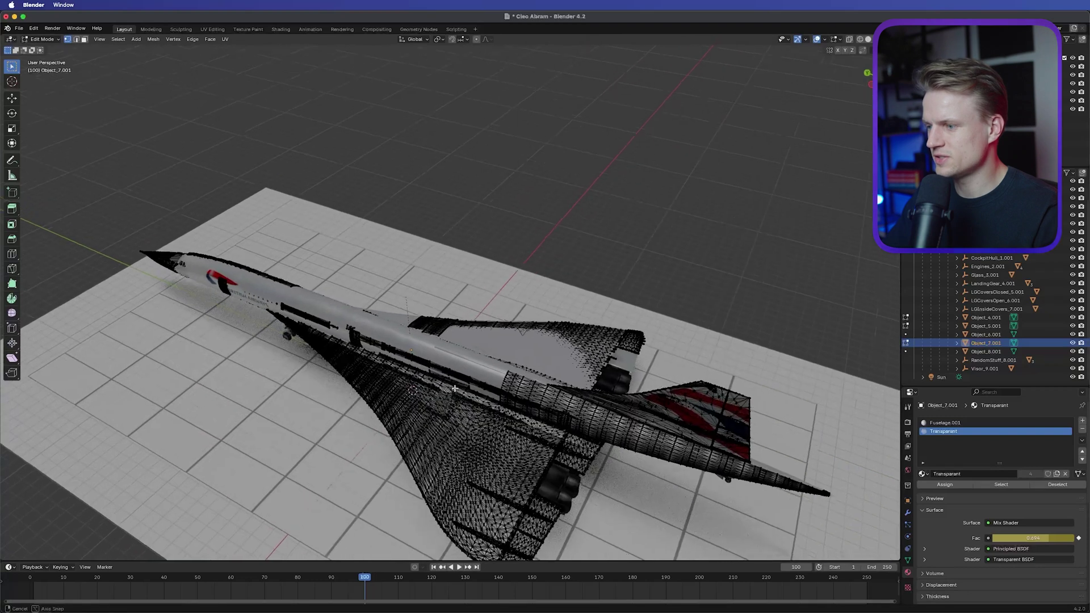
middle_click_drag(455, 389, 431, 363)
left_click(42, 39)
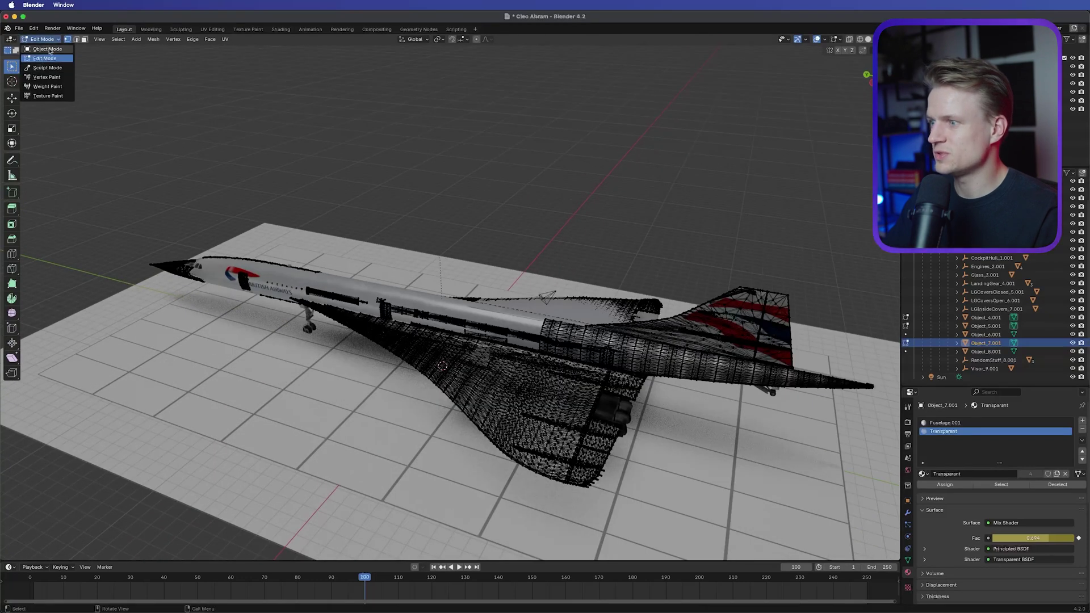
left_click(48, 49)
middle_click_drag(510, 298, 580, 386)
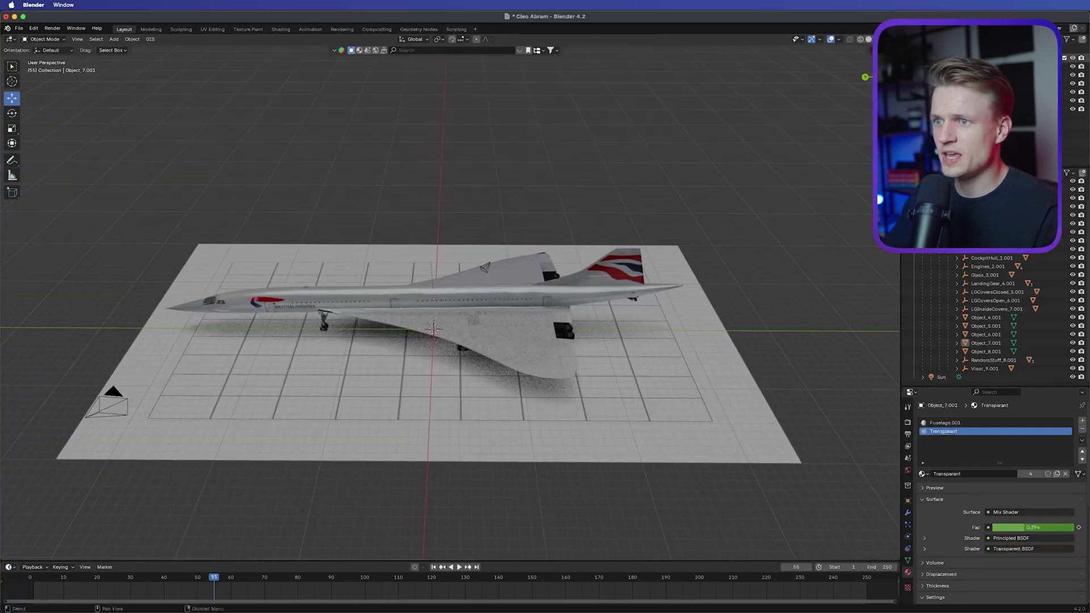
Look through Camera.002 and keyframe its Y location of 17.783 m at frame 0.
left_click(976, 208)
key("KP_0")
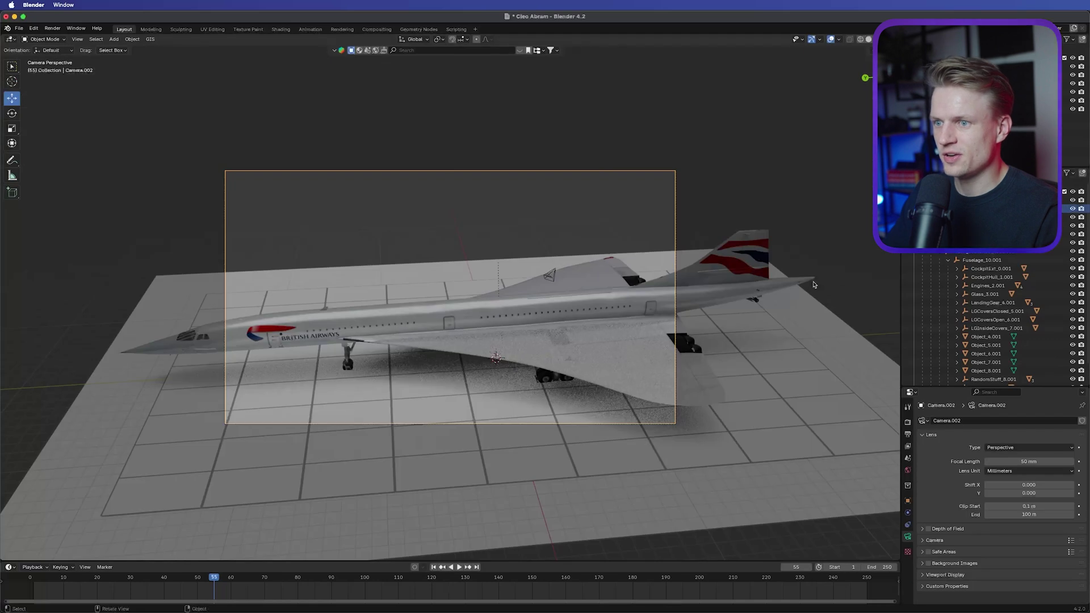
left_click(907, 501)
left_click_drag(1024, 447, 1004, 447)
left_click(39, 578)
key("space")
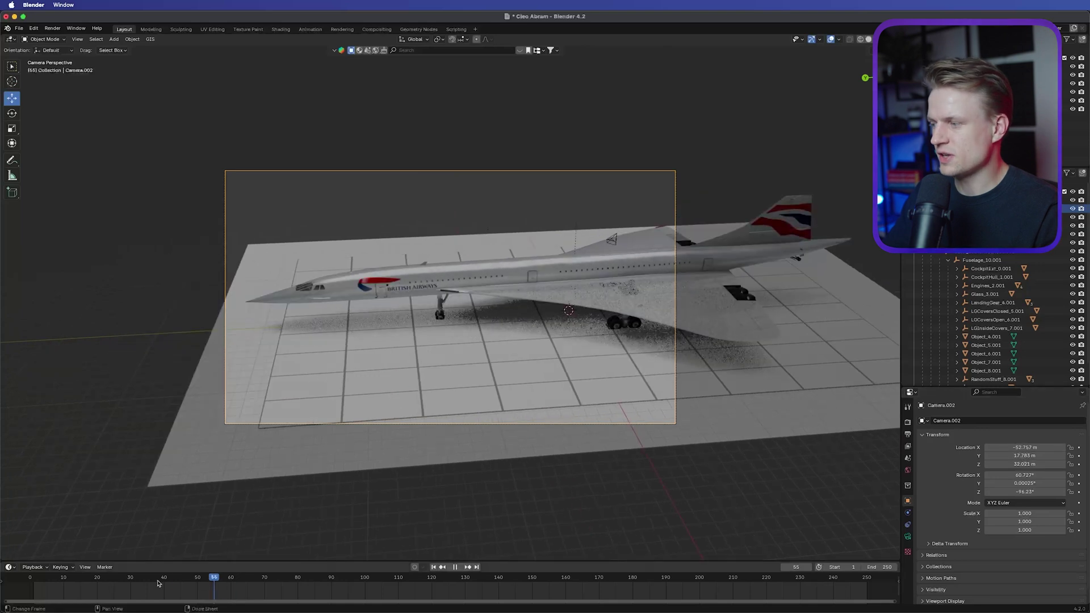
left_click_drag(40, 584, 31, 585)
key("space")
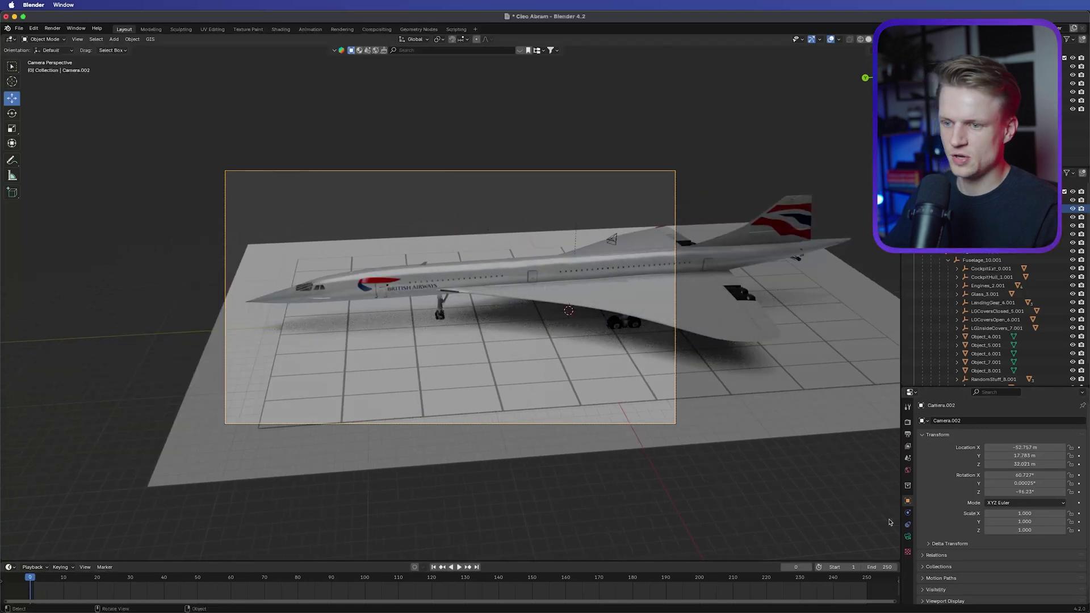
Keyframe the camera's Y at 6.6432 m on frame 100 and set interpolation to Linear.
left_click(1078, 455)
left_click(364, 579)
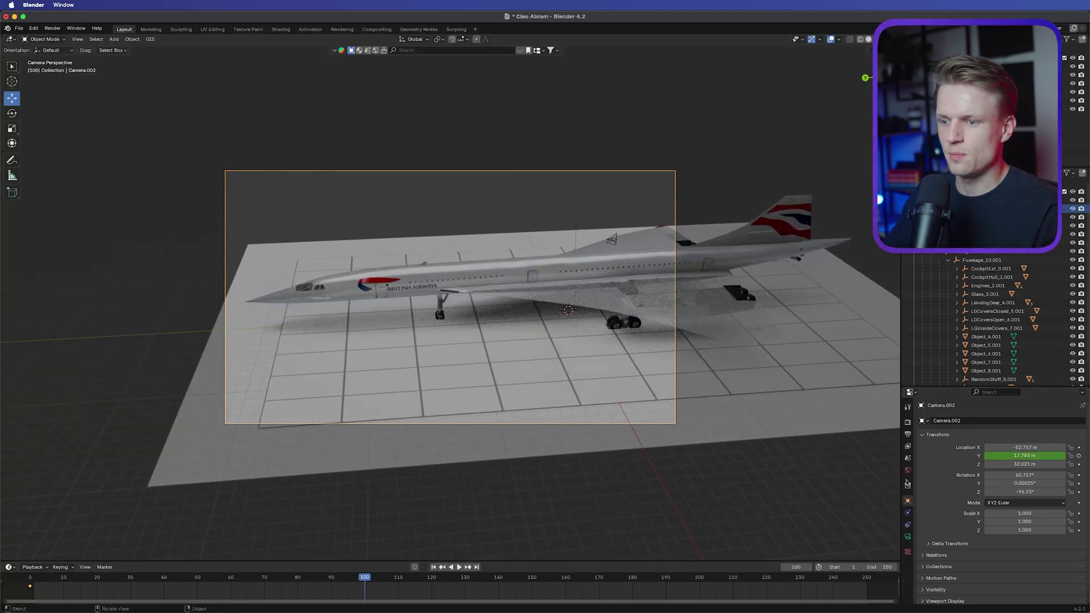
left_click_drag(1024, 456, 976, 455)
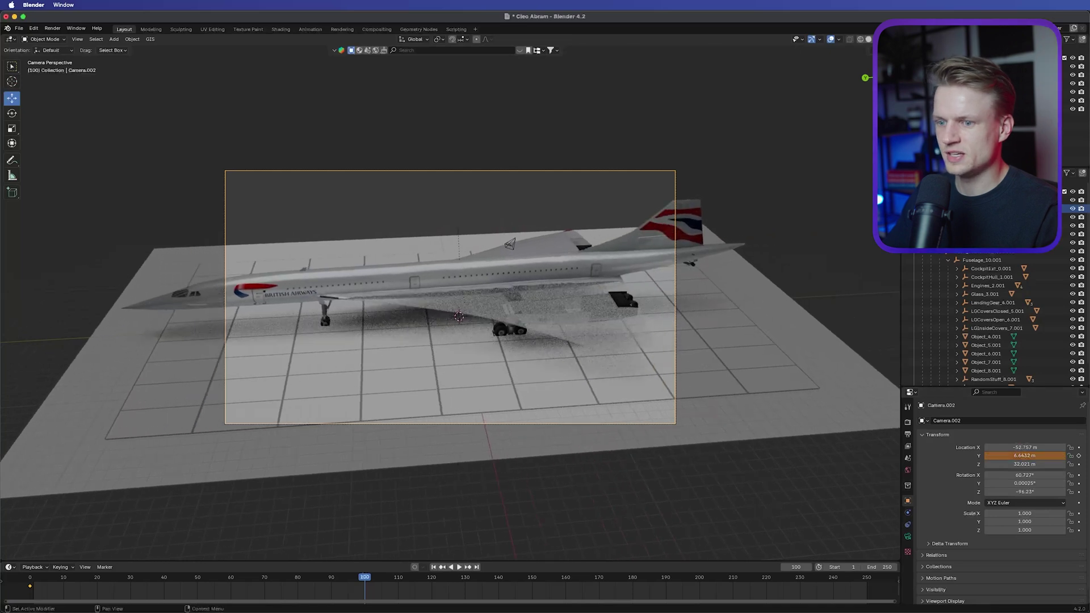
left_click(1078, 455)
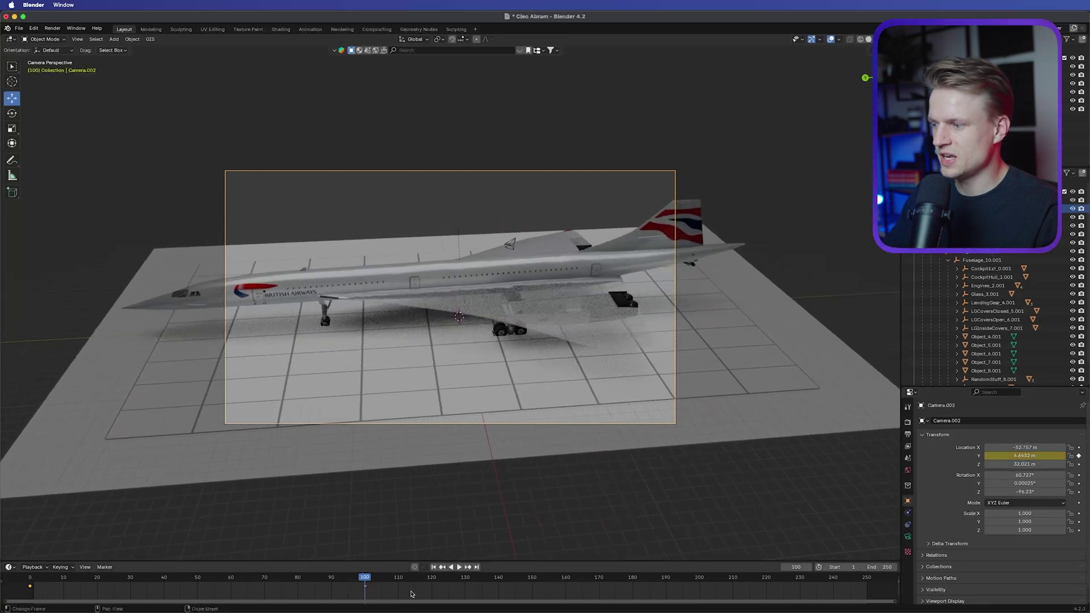
right_click(366, 589)
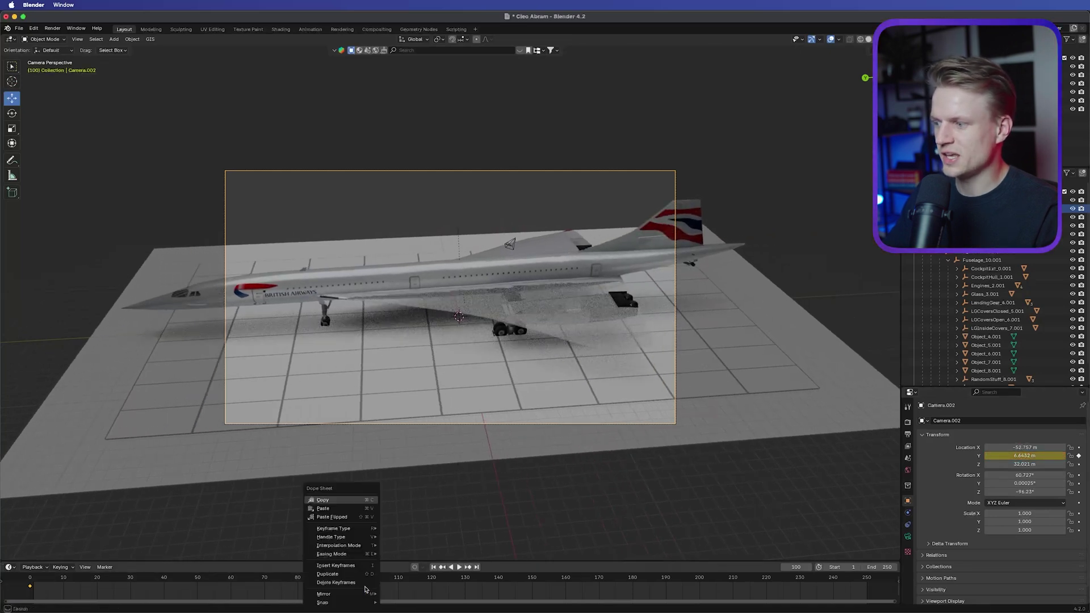
mouse_move(373, 543)
left_click(414, 498)
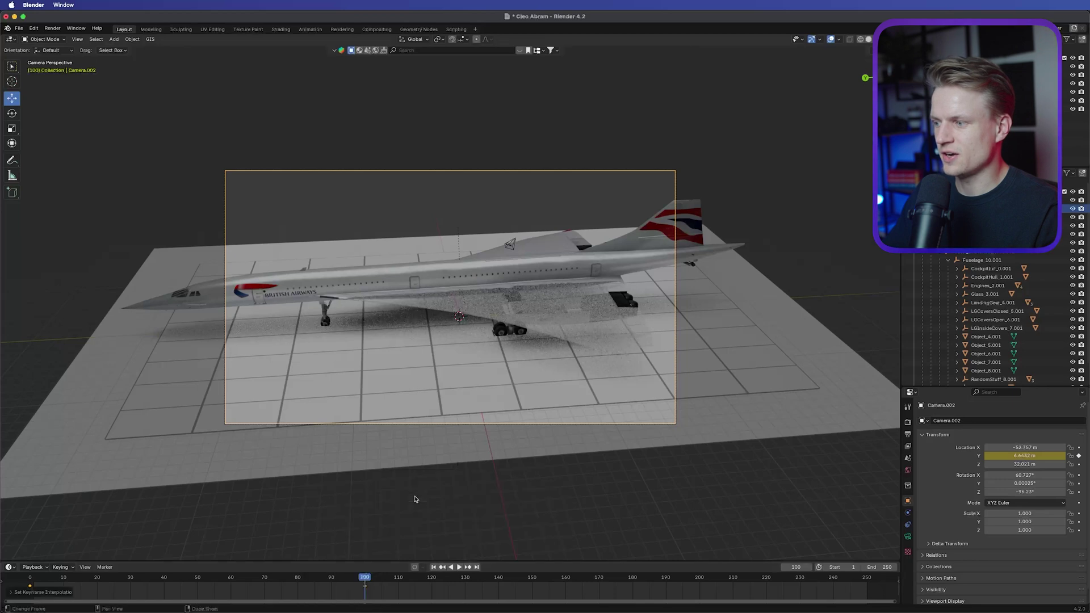